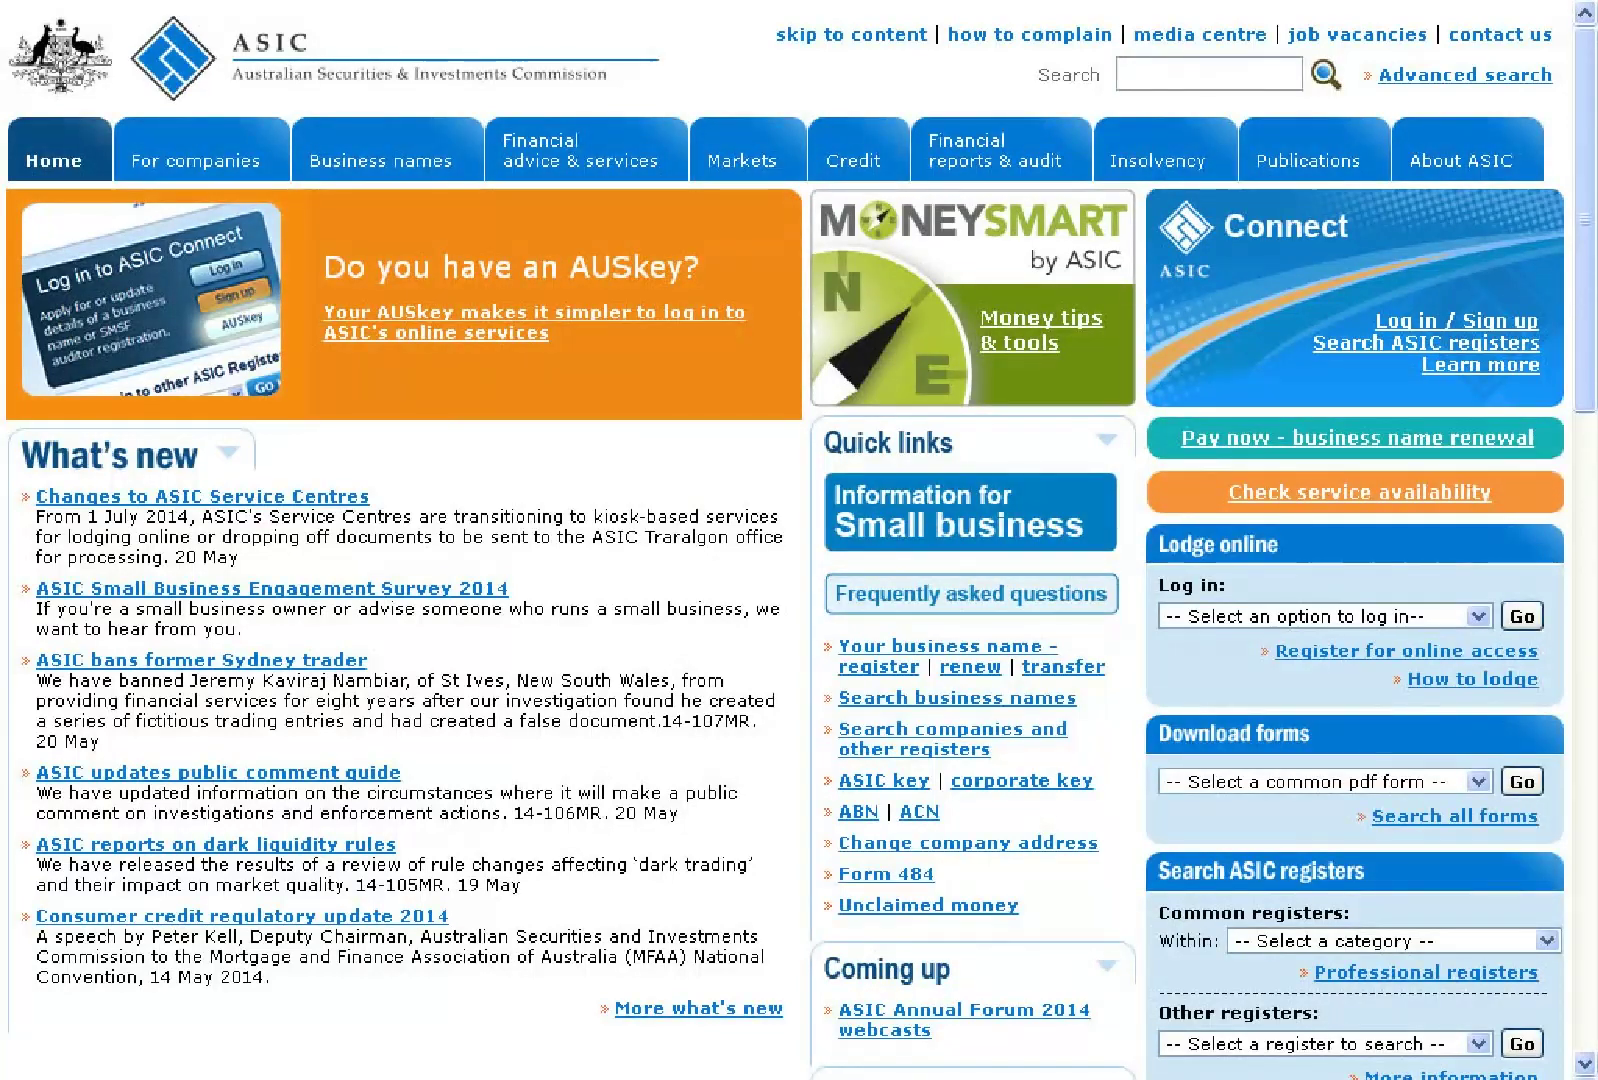
Go from ASIC Connect's business names information page to signing up for a new account
click(1440, 335)
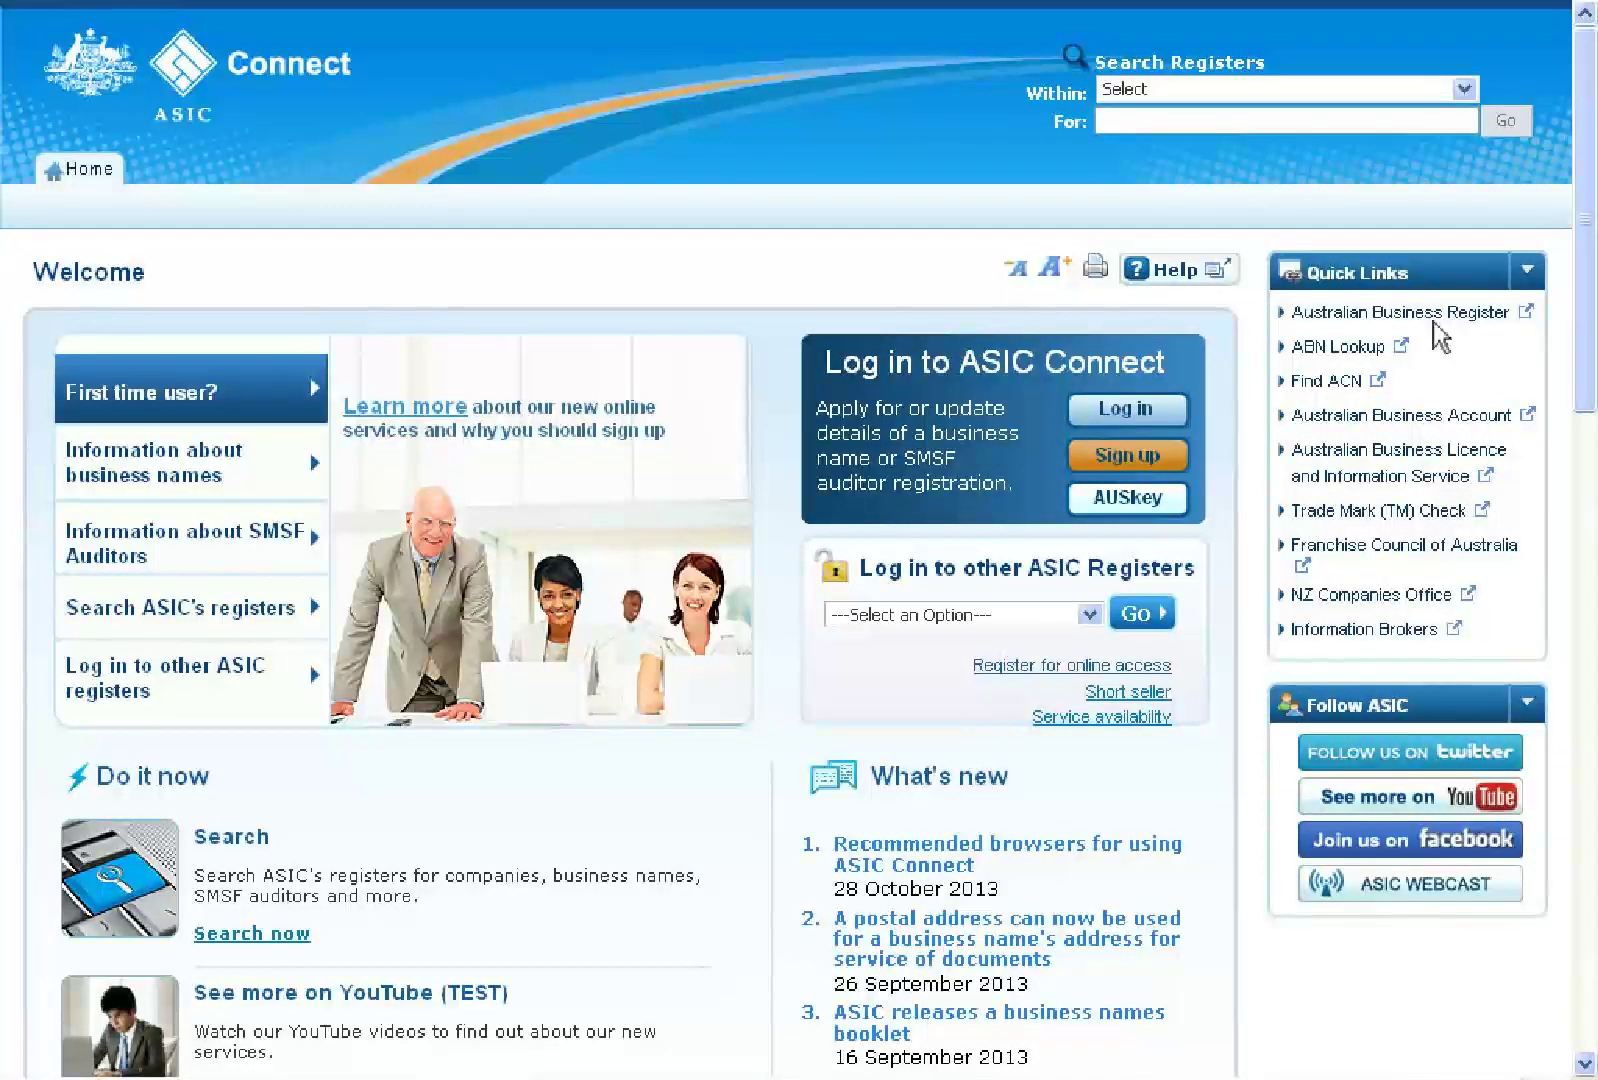
click(1137, 457)
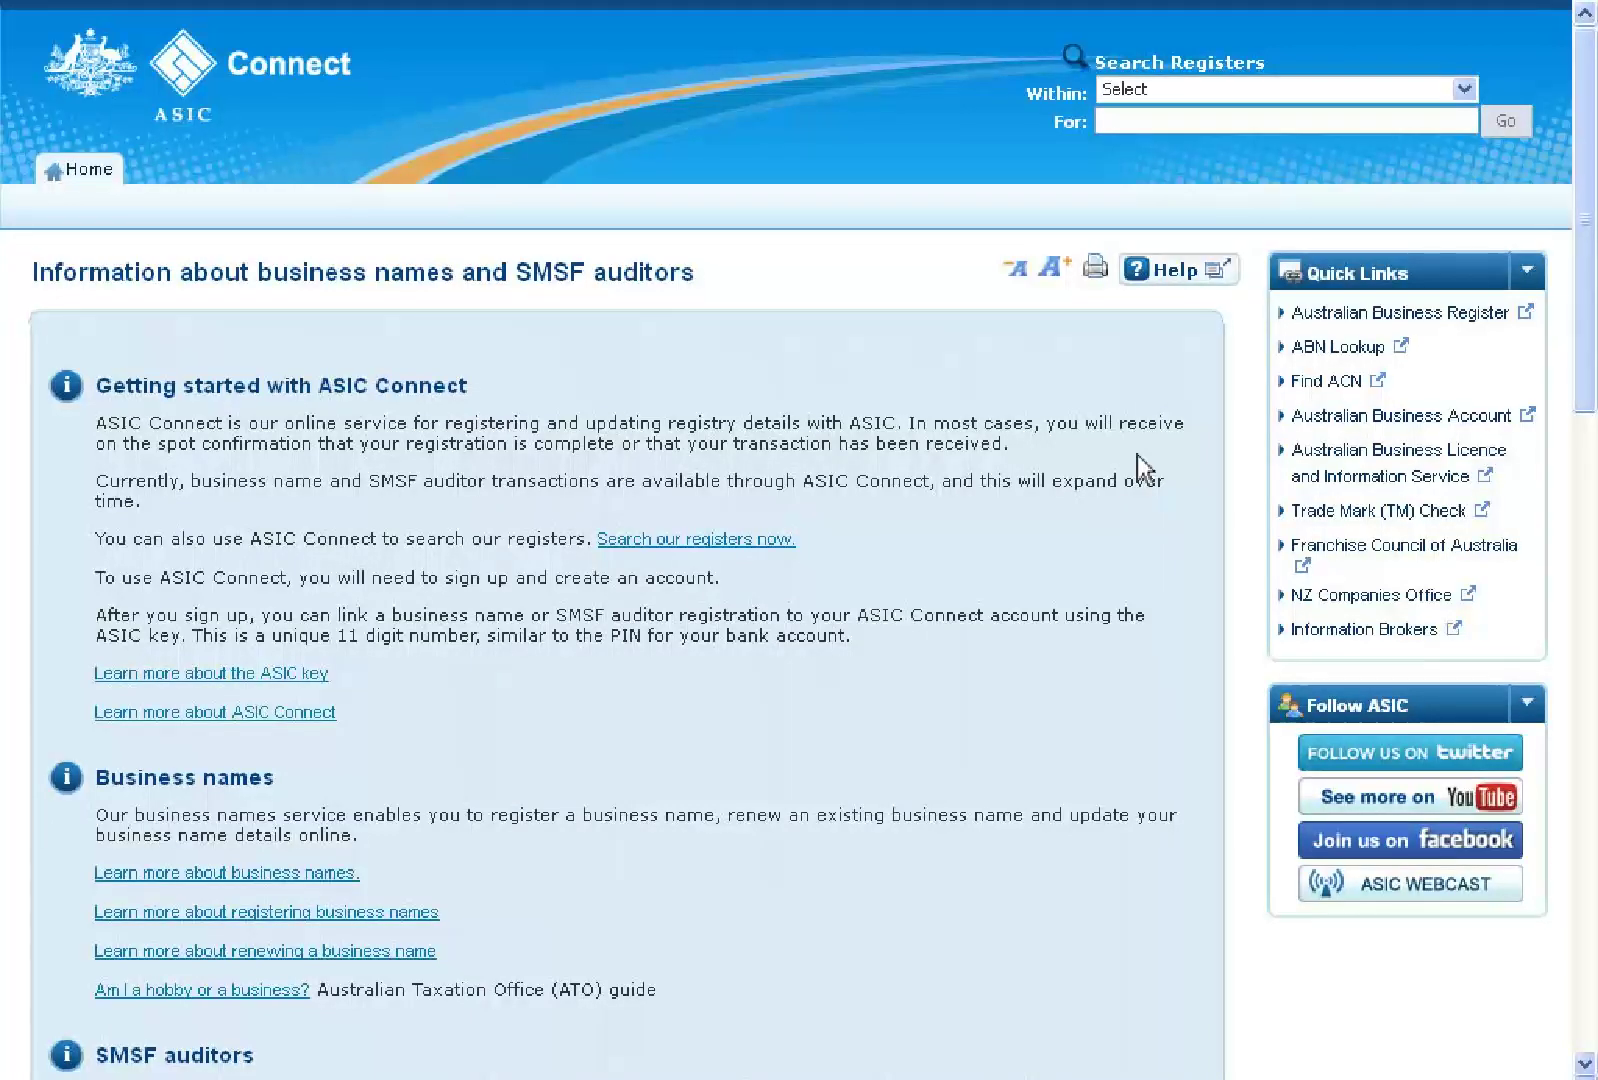
scroll(1137, 454, down, 5)
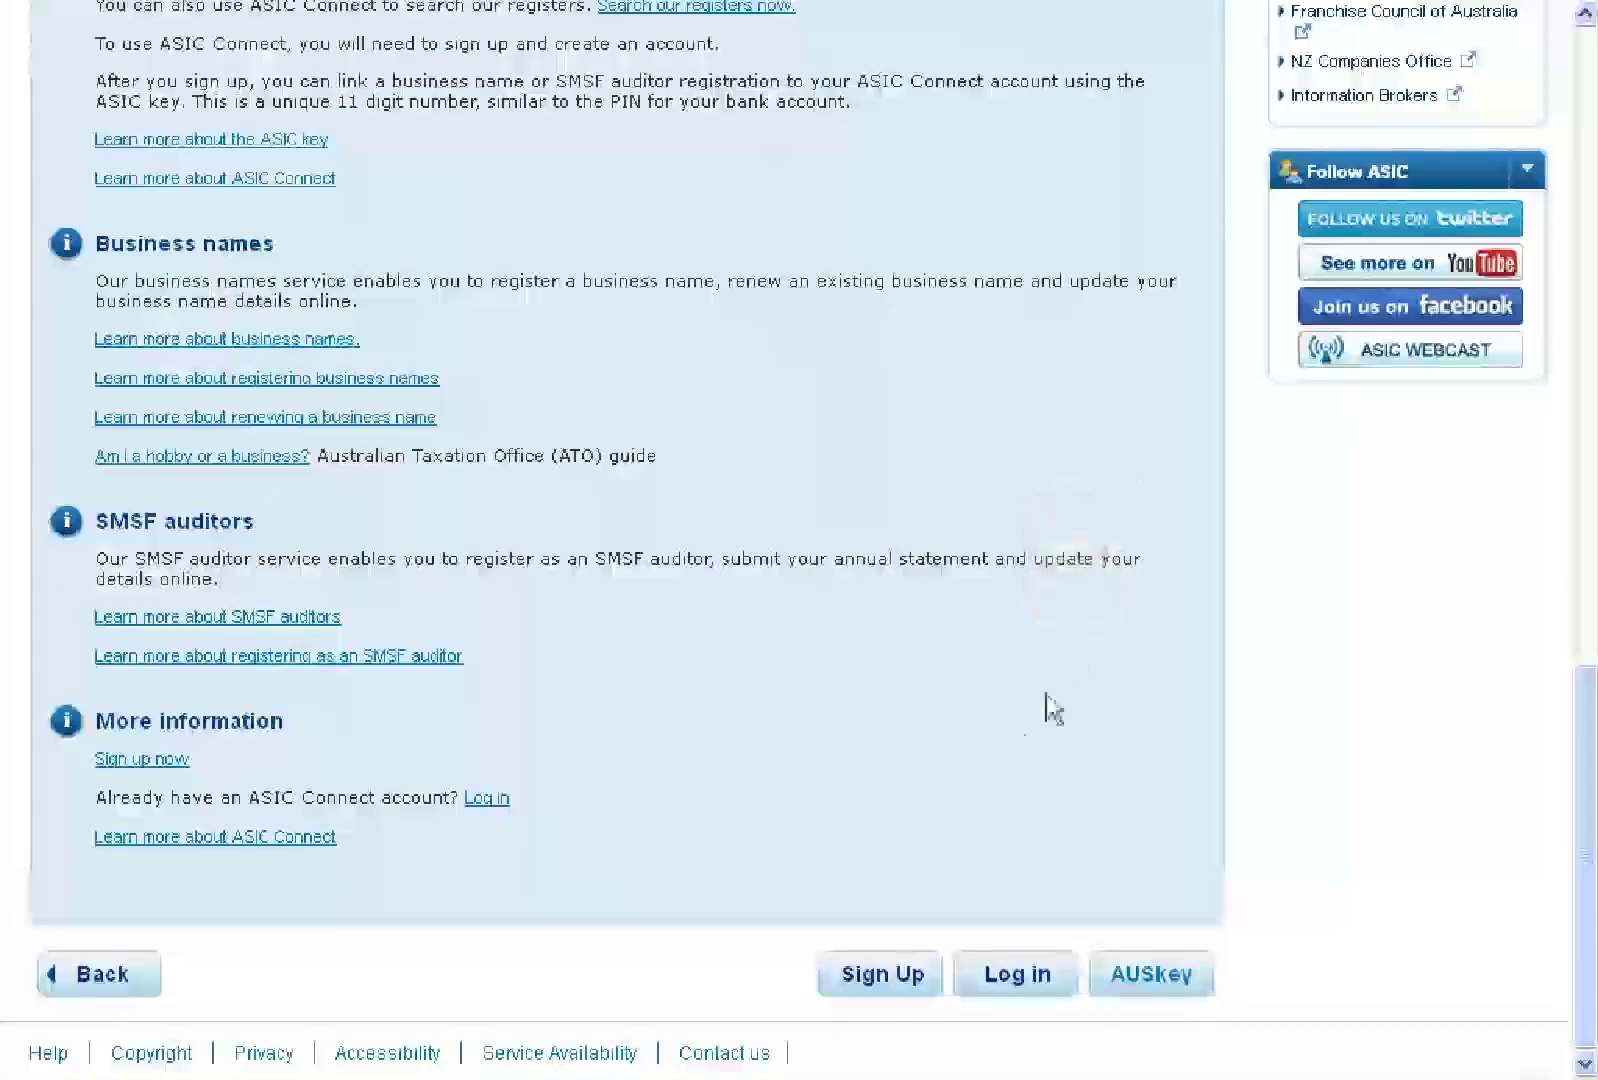
click(868, 975)
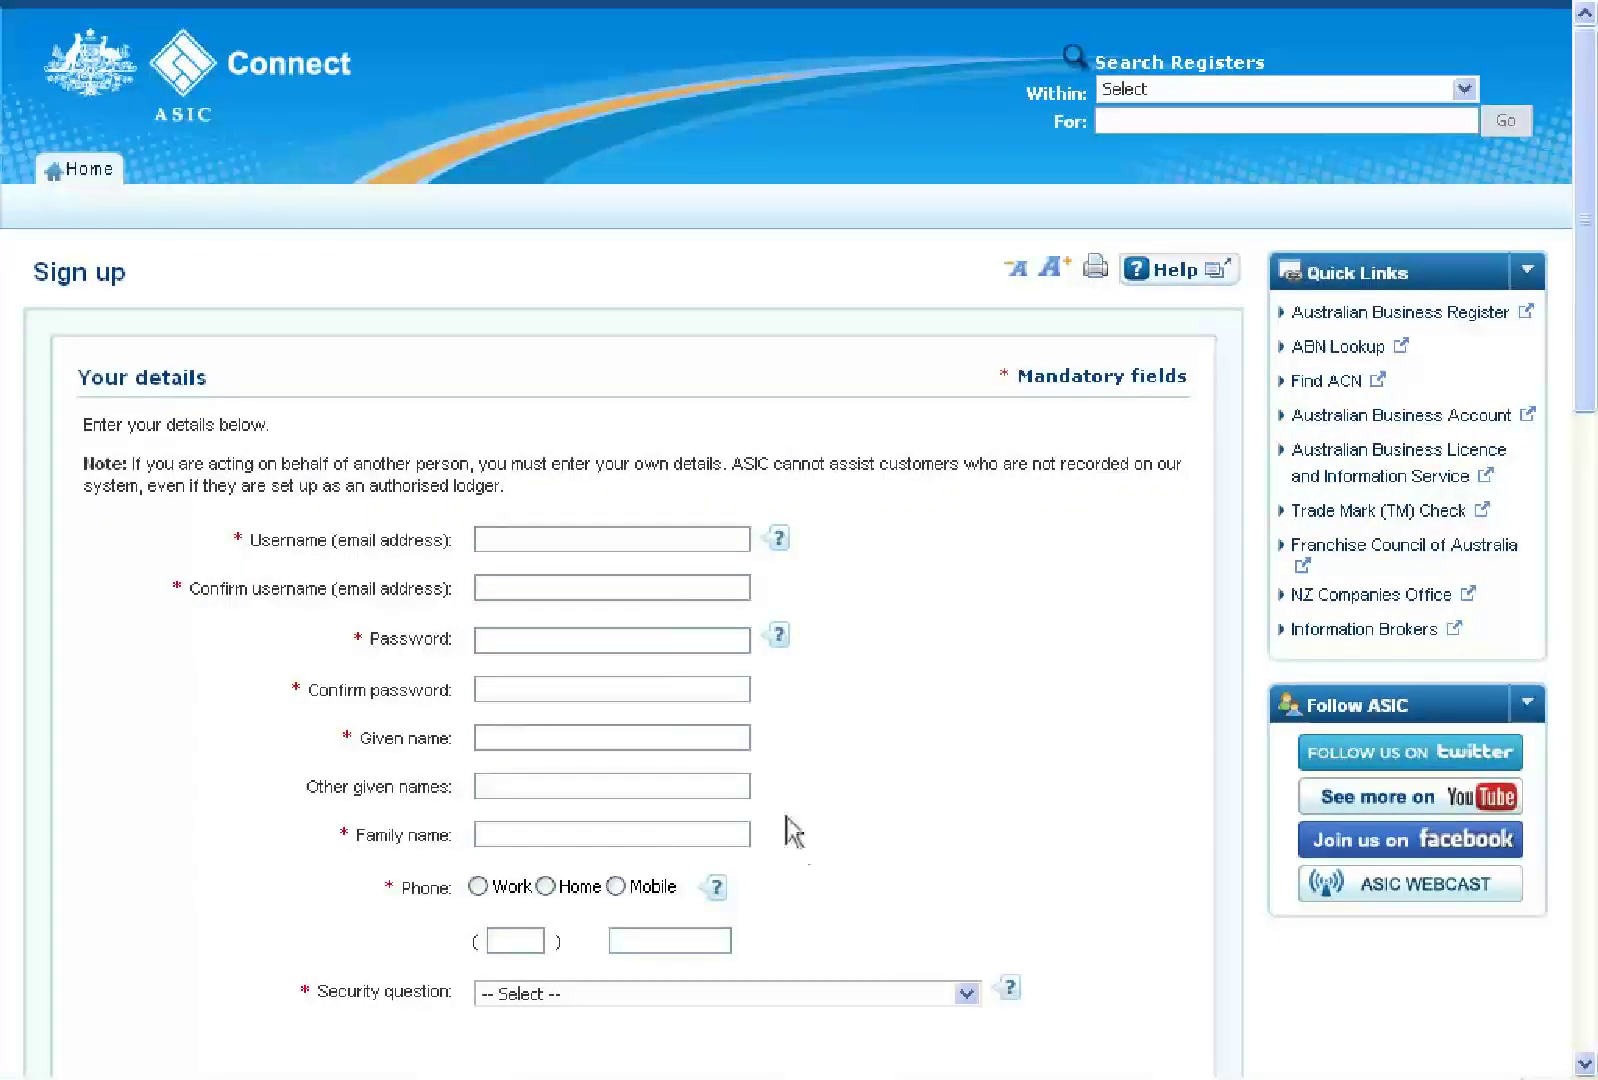
Enter and confirm the account e-mail as username, and set a matching password
click(642, 541)
click(632, 594)
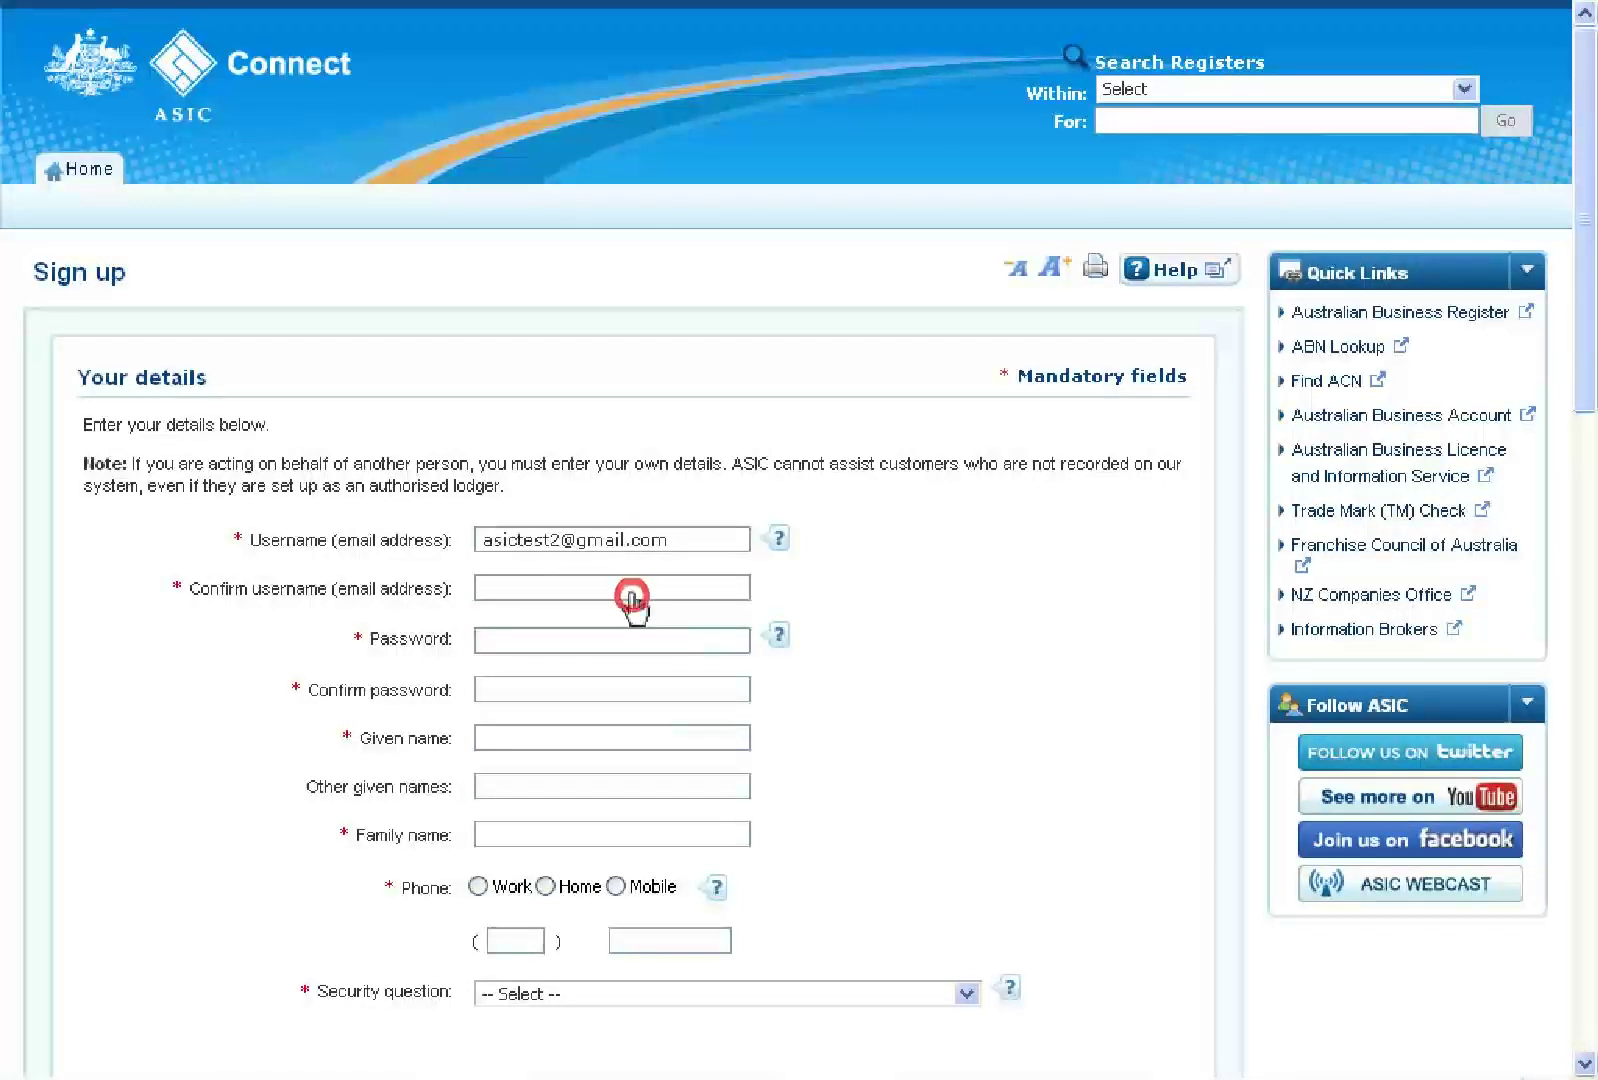
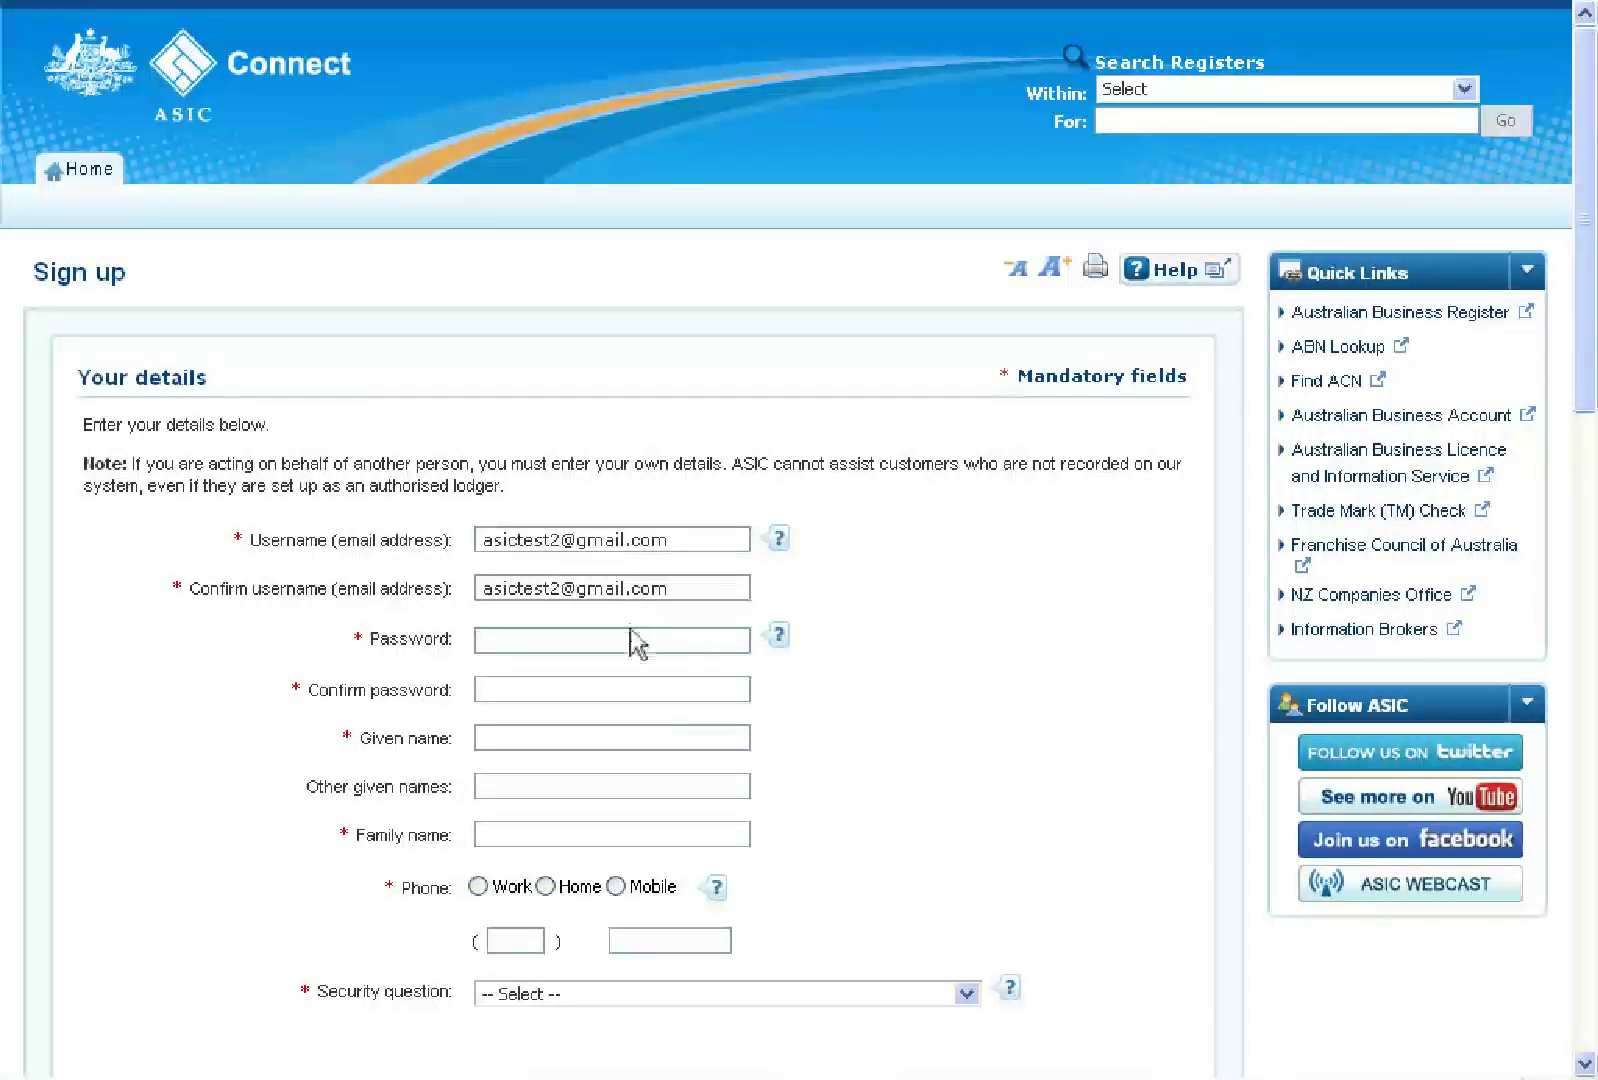
click(629, 645)
text(•••••••••••)
click(619, 693)
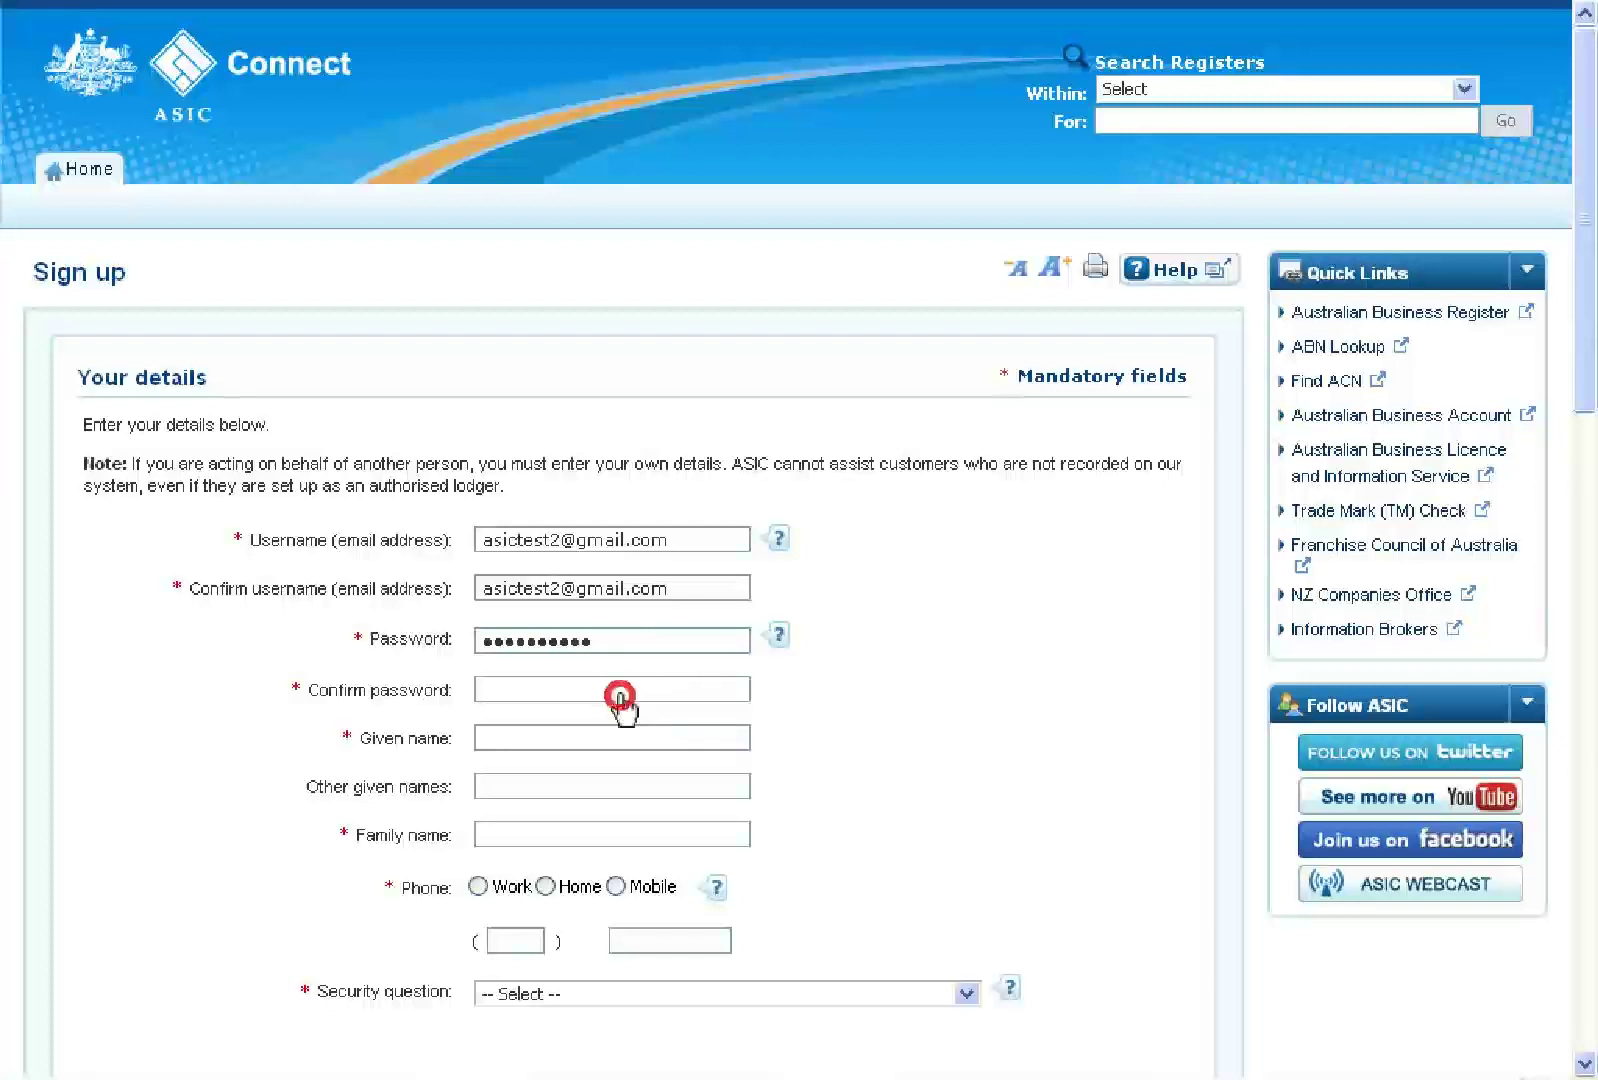
text(•••••••••••)
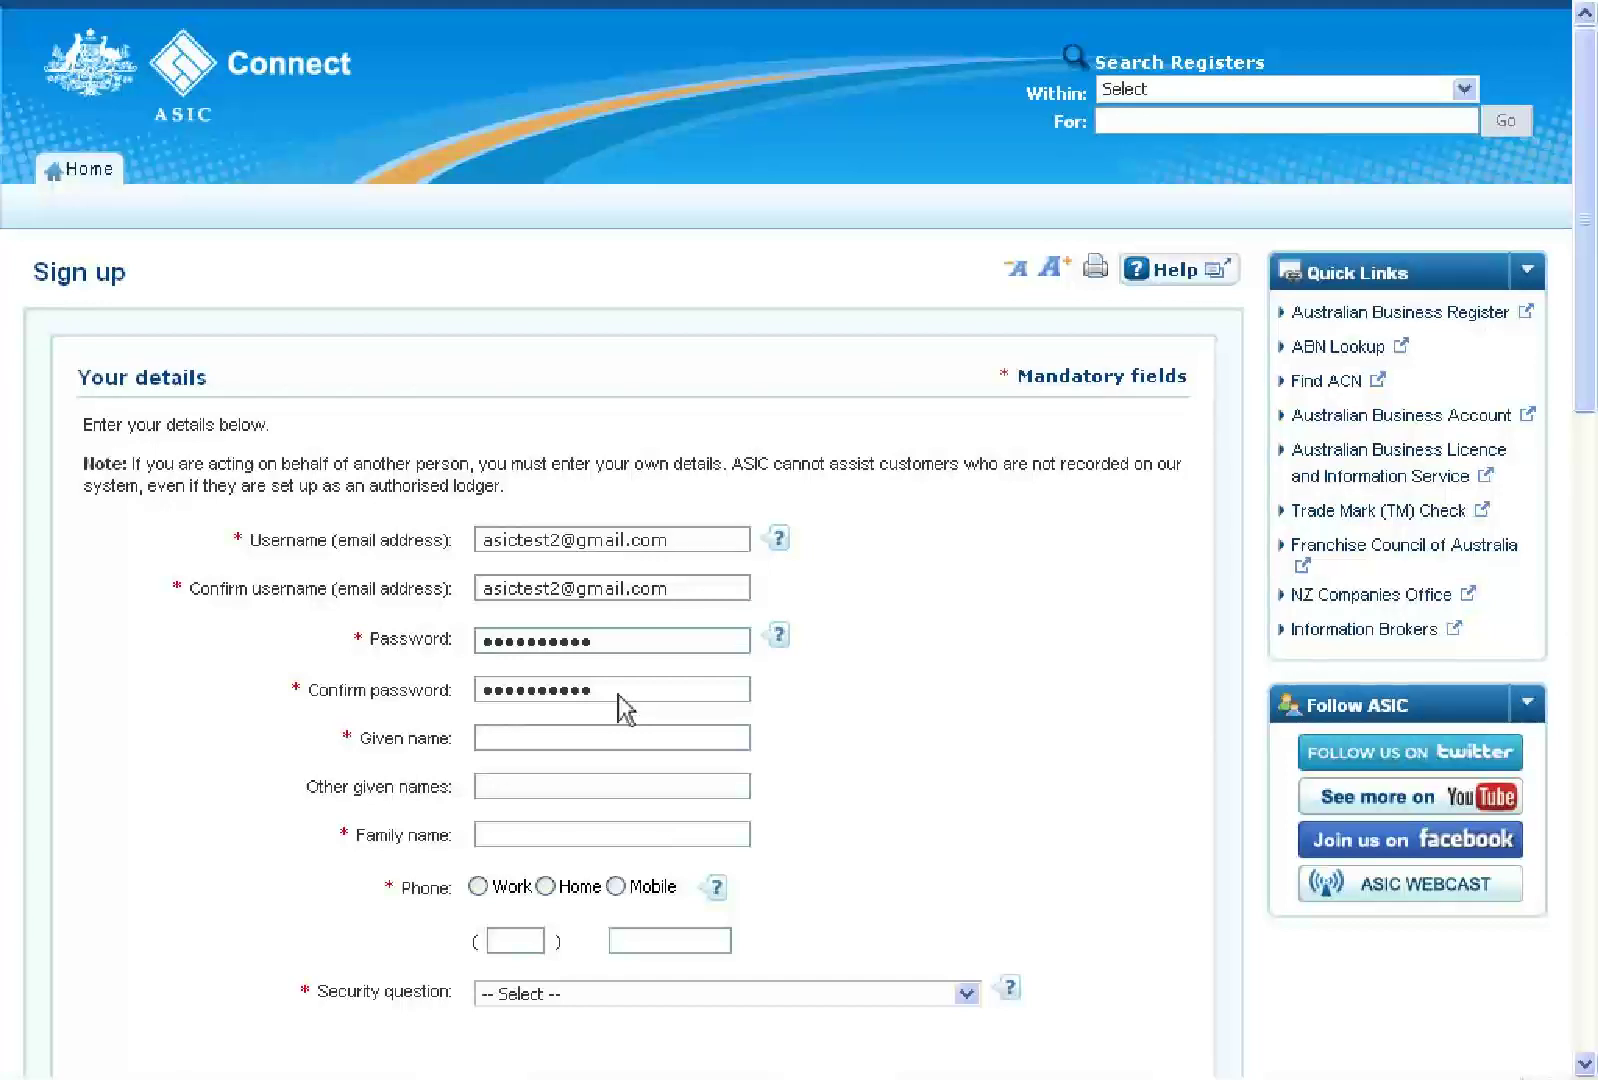
Fill in the holder's given and family names and a work phone number with area code
click(598, 743)
text(ASIC)
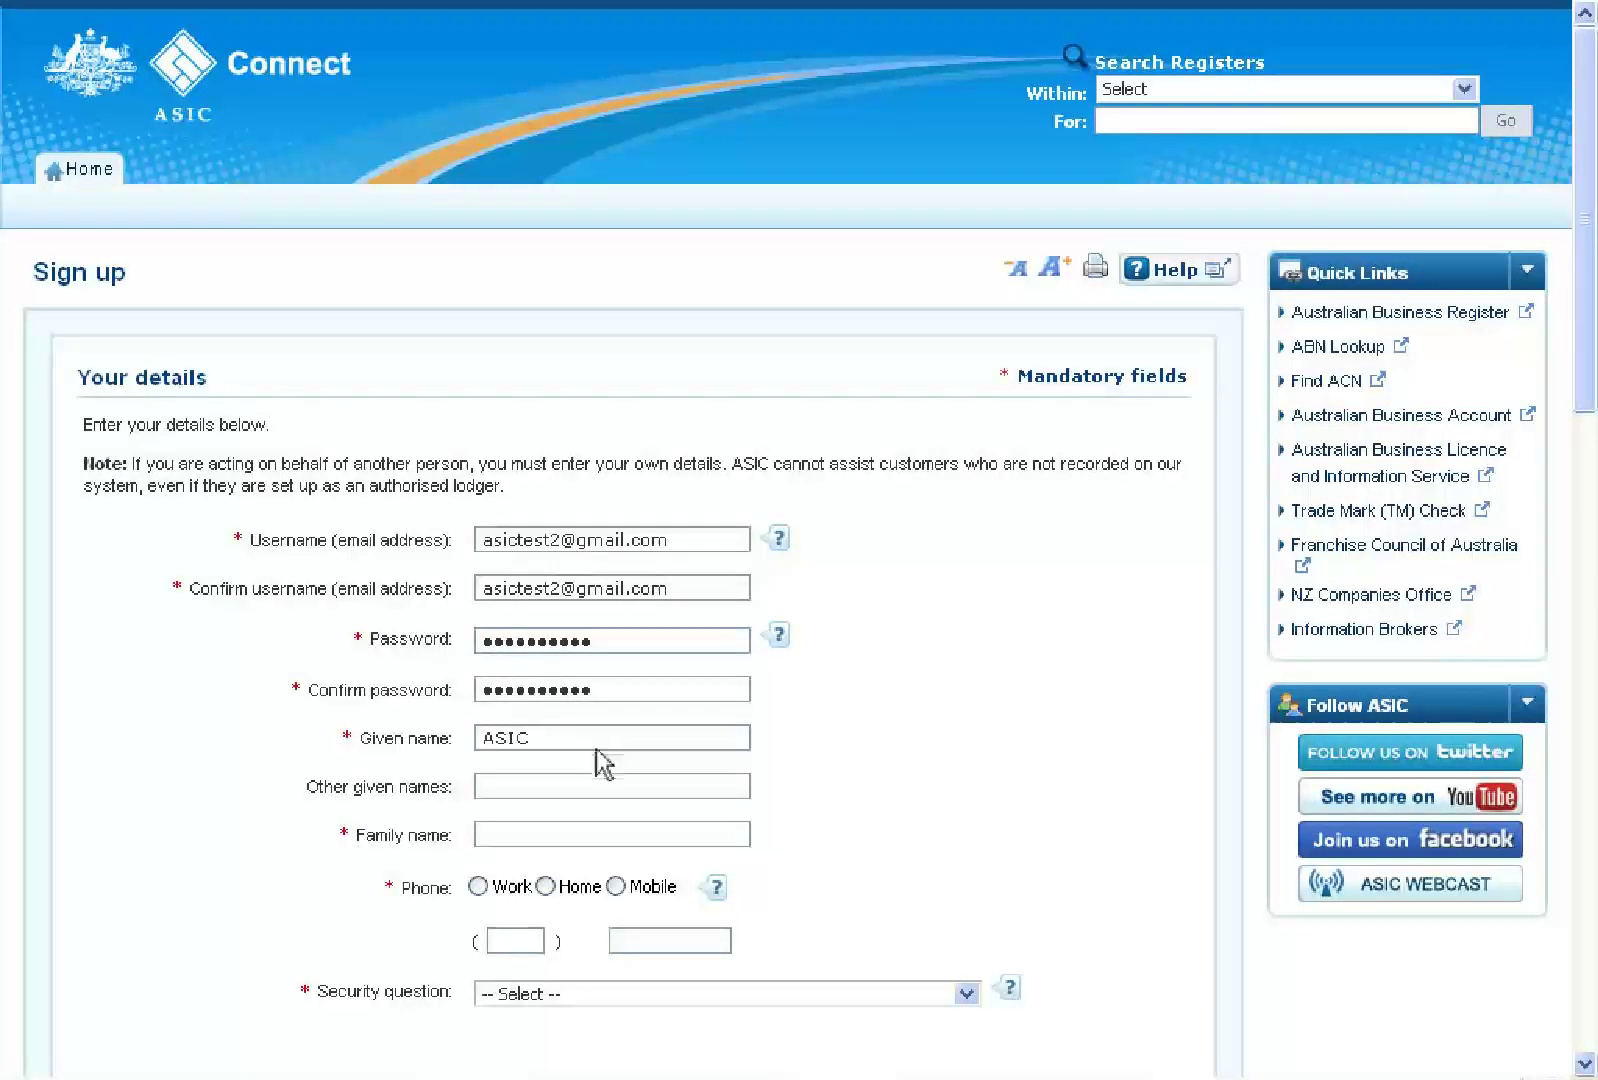
click(568, 834)
text(Test)
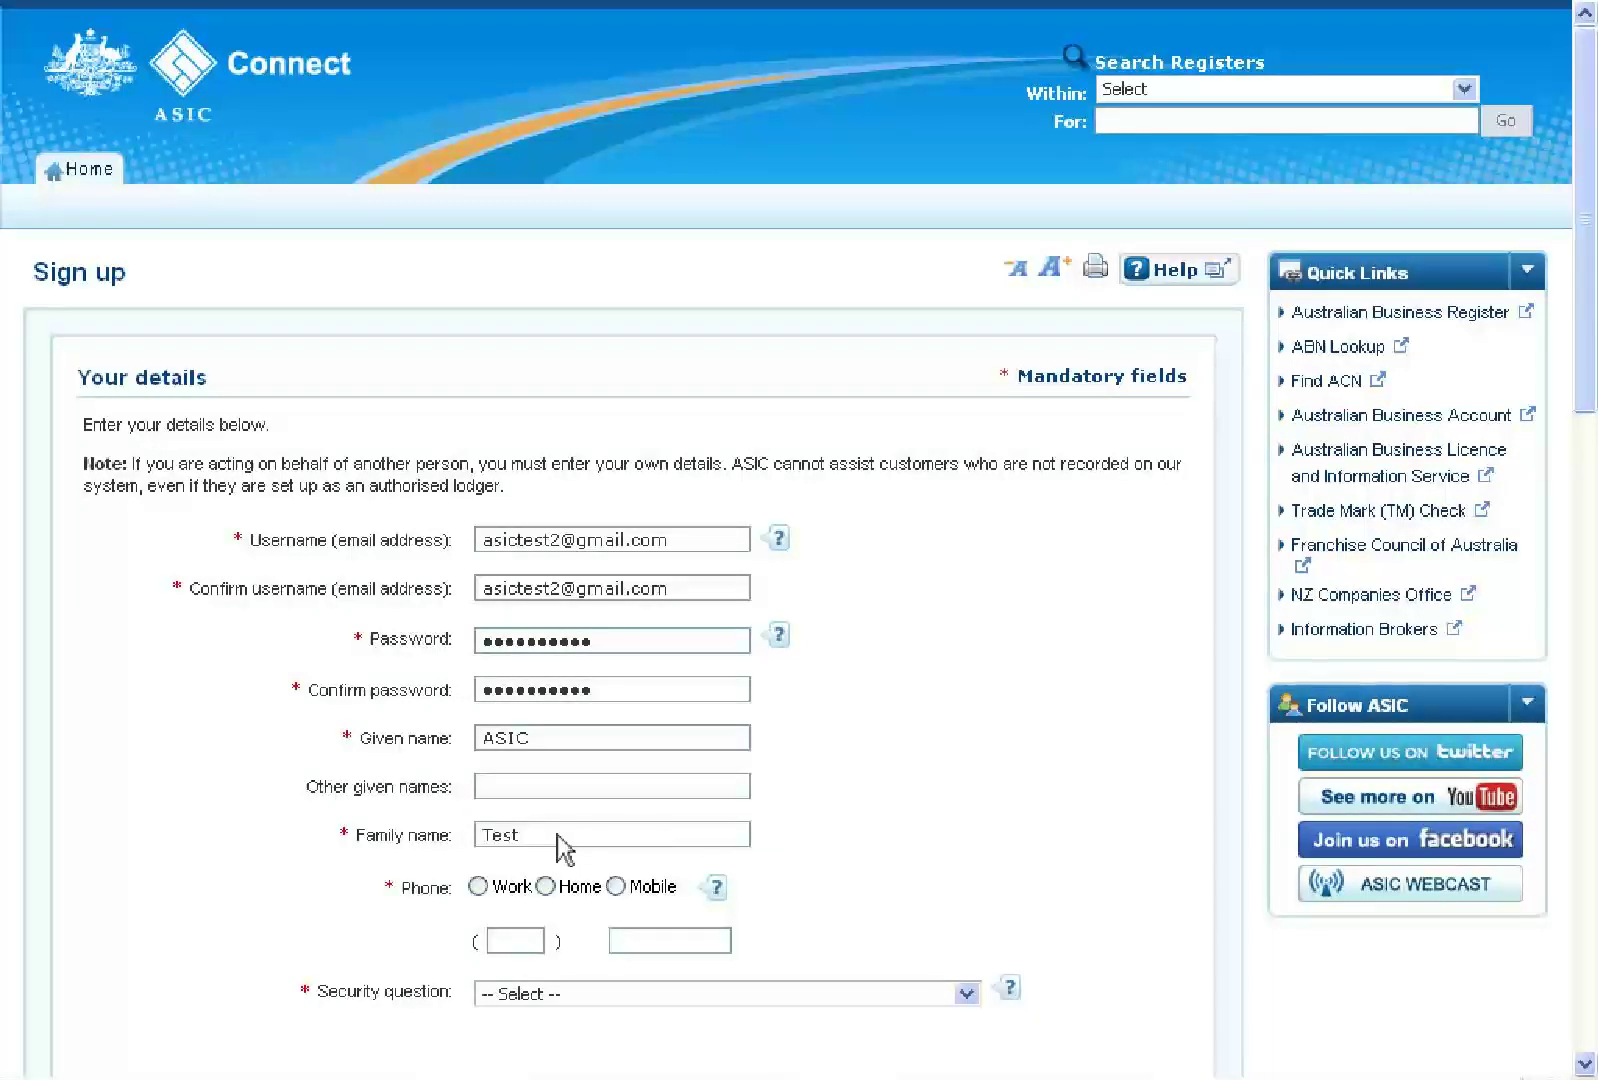
click(478, 886)
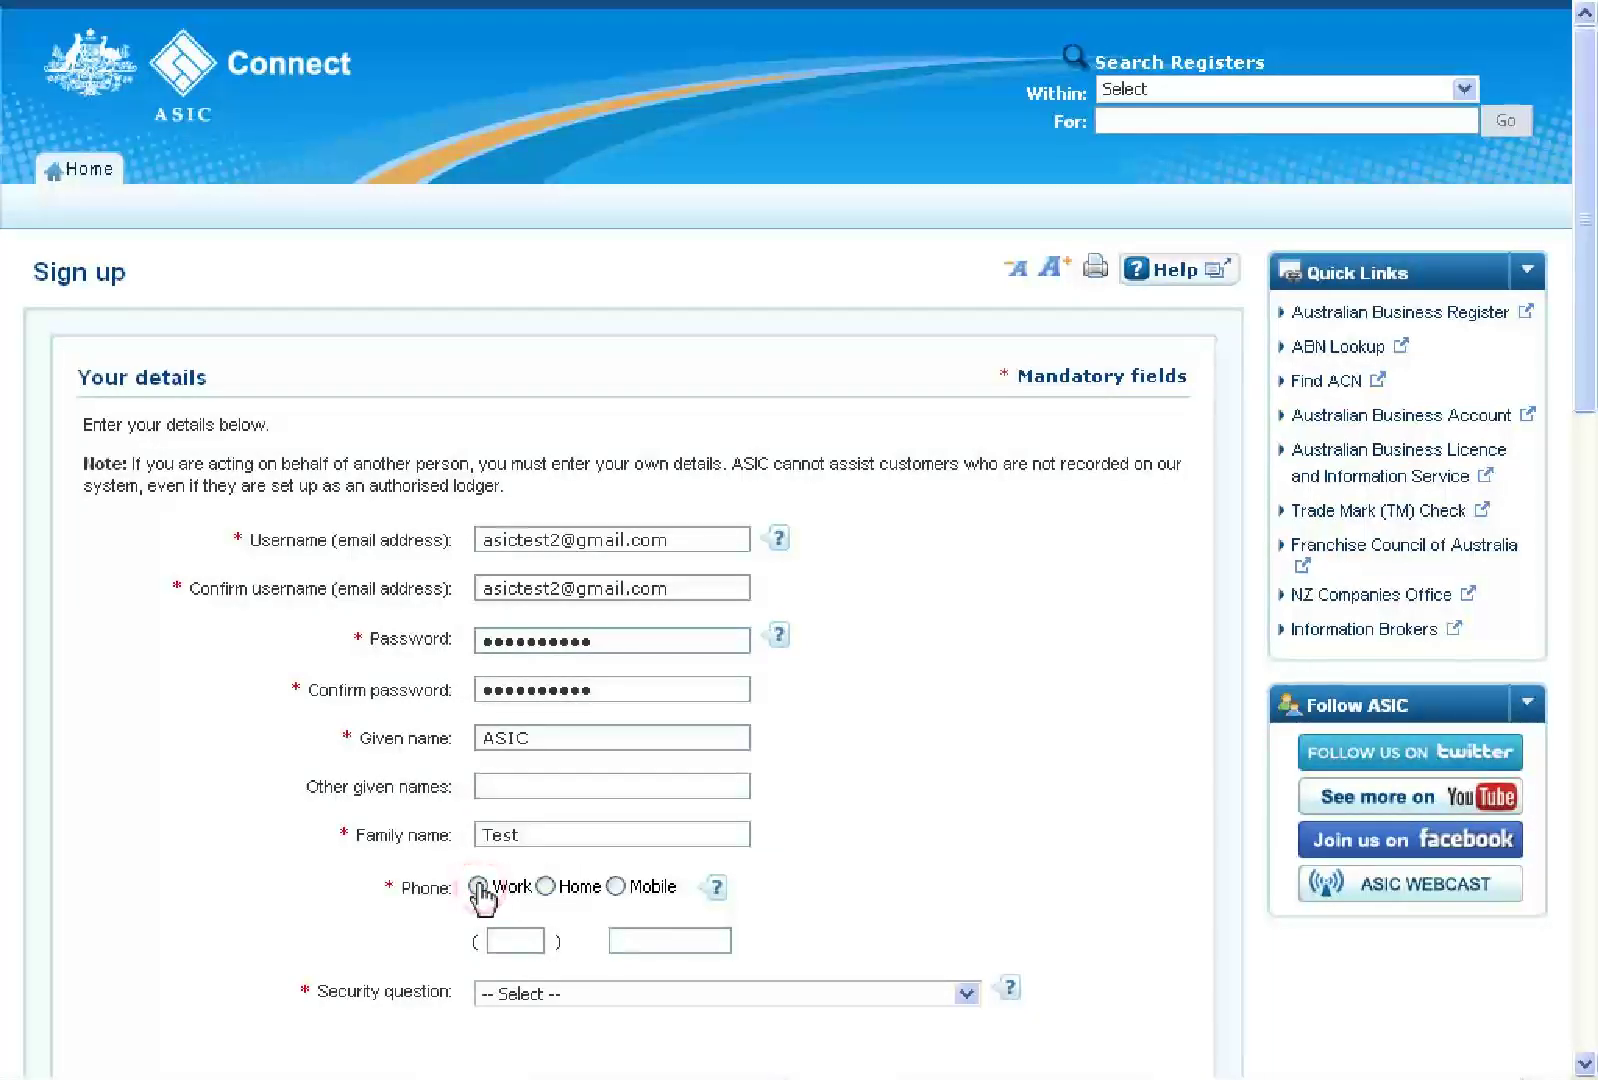
click(508, 940)
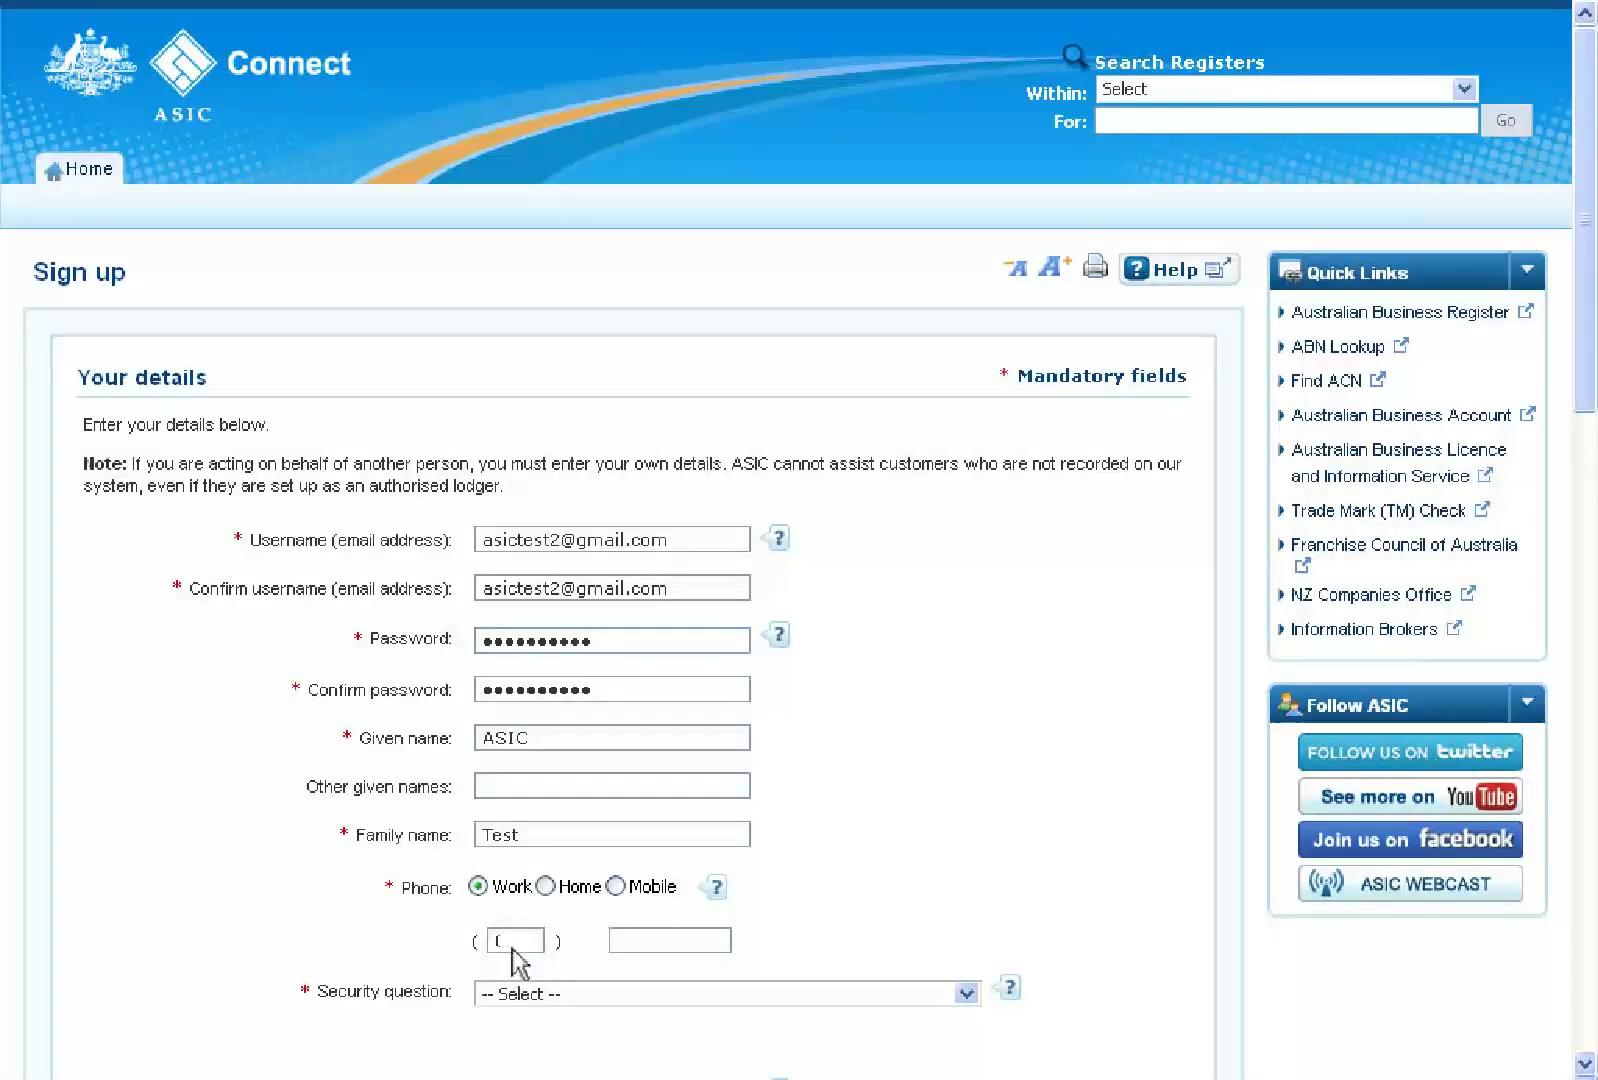
text(03)
click(645, 942)
text(123456)
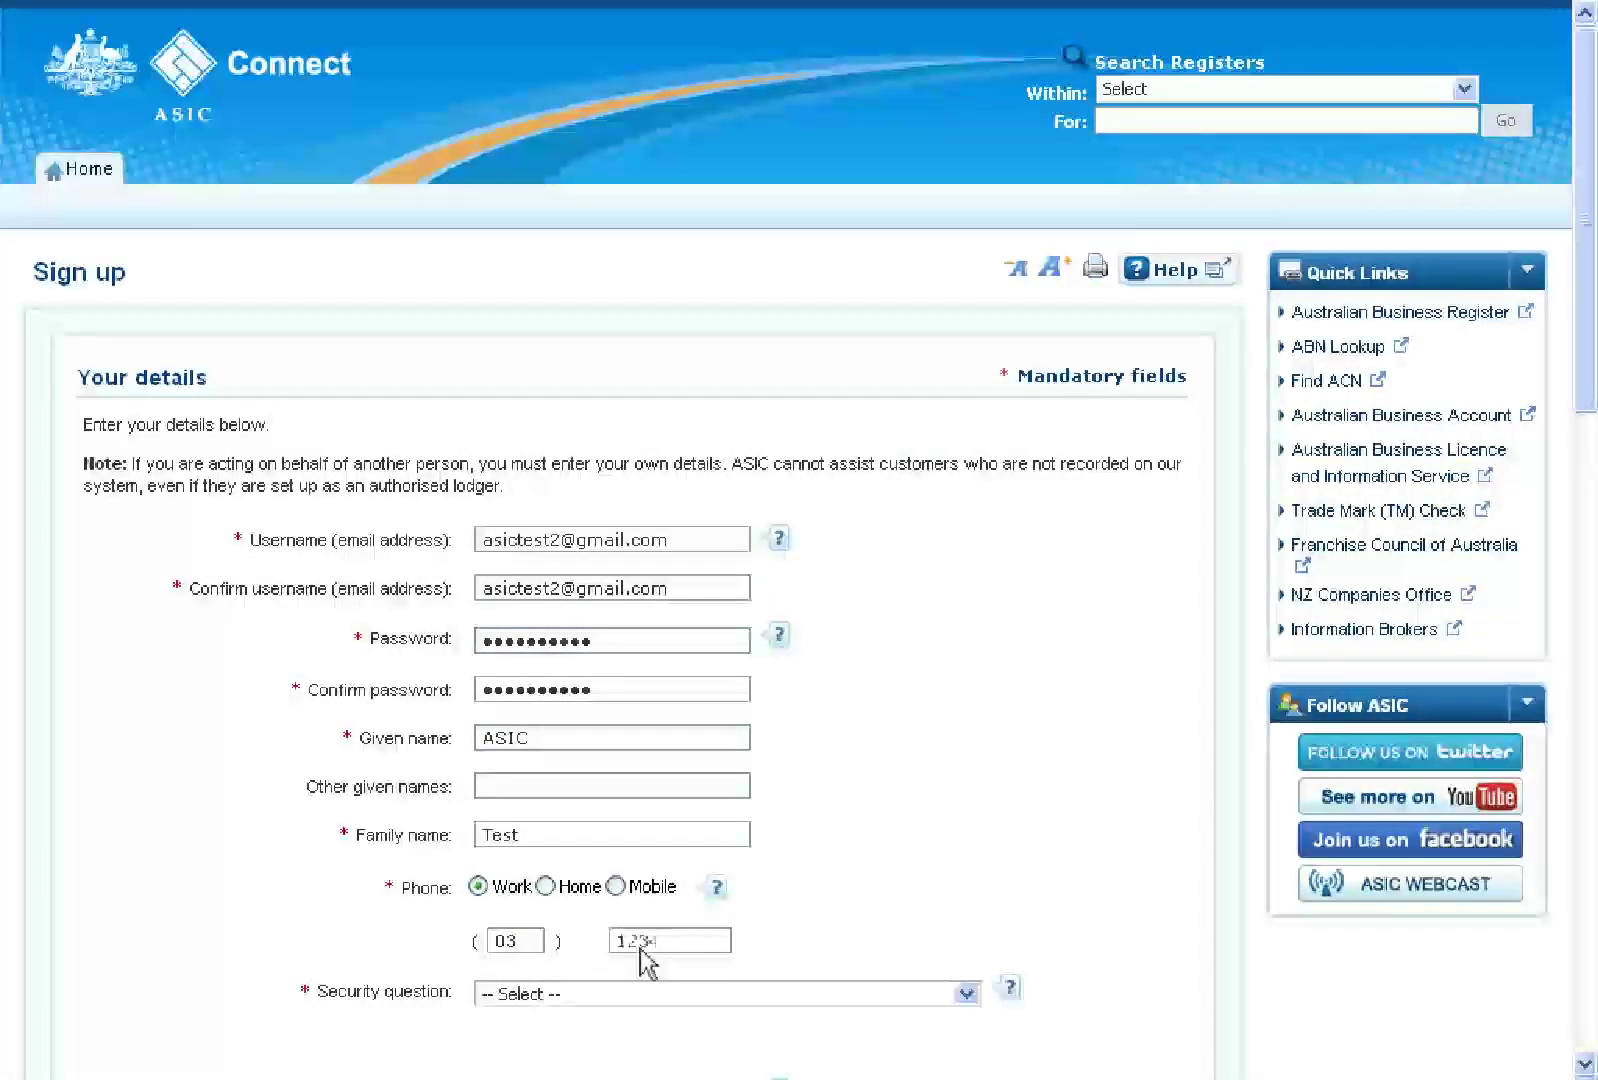
scroll(640, 952, down, 1)
scroll(645, 962, down, 5)
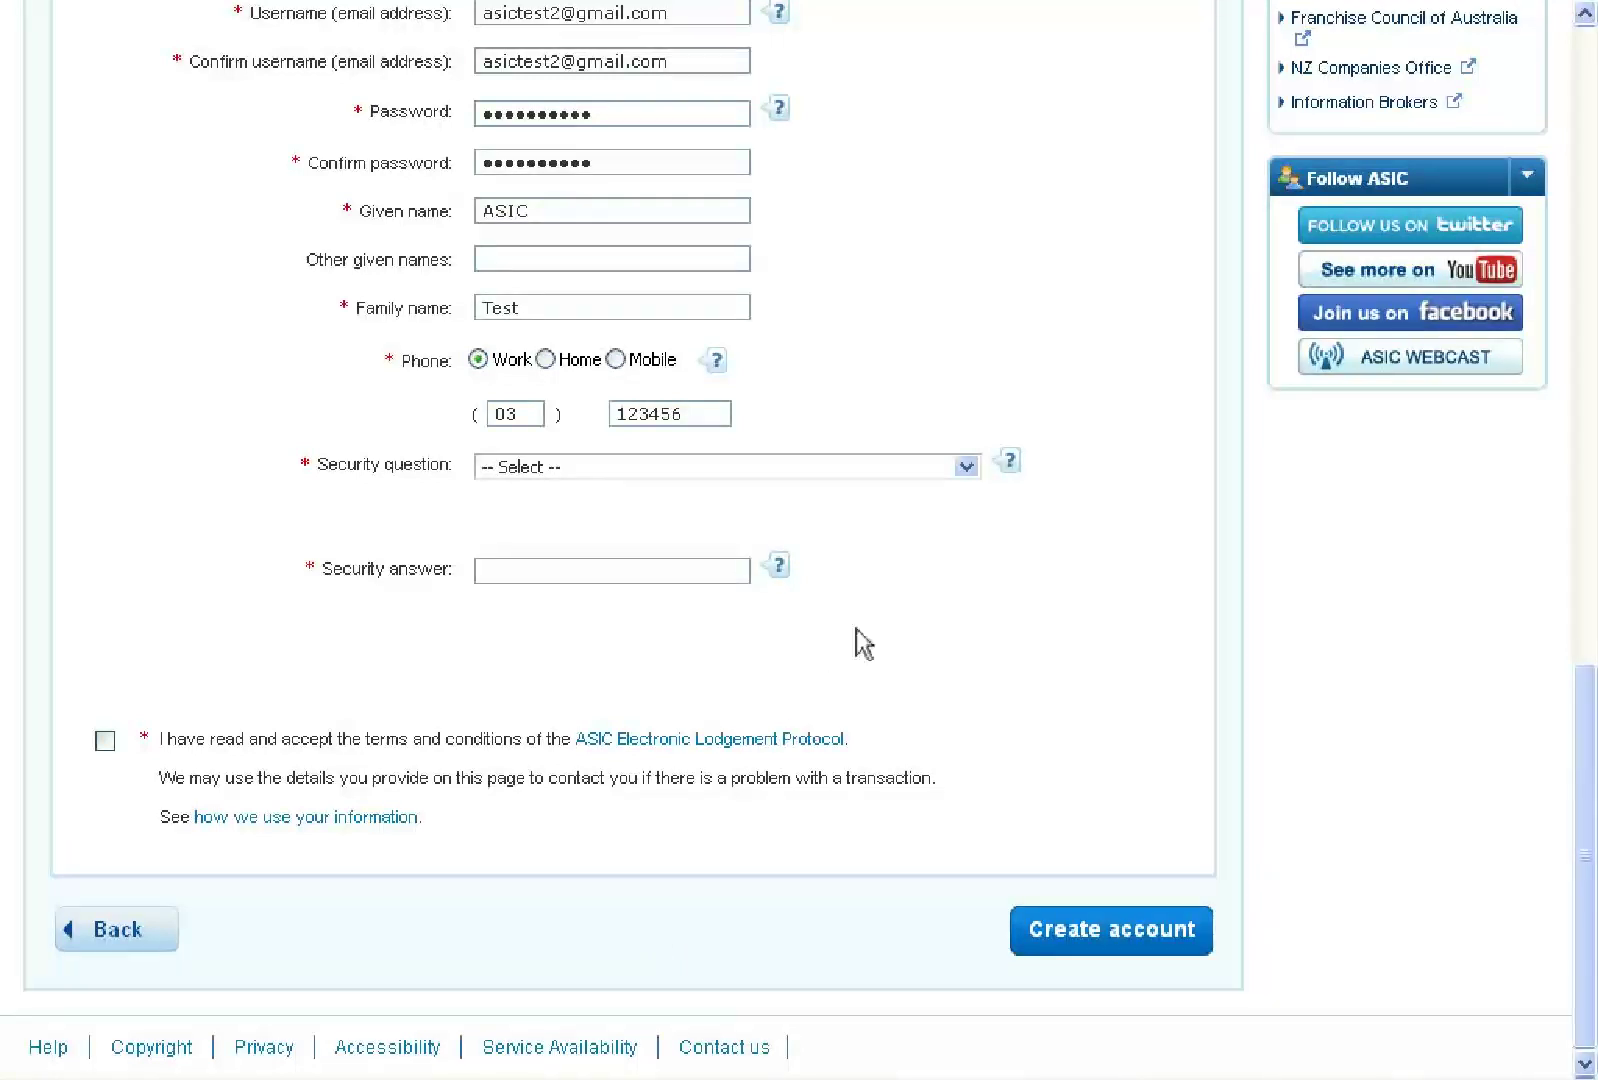
Answer the first-pet security question, accept the terms and conditions, and create the account
click(965, 466)
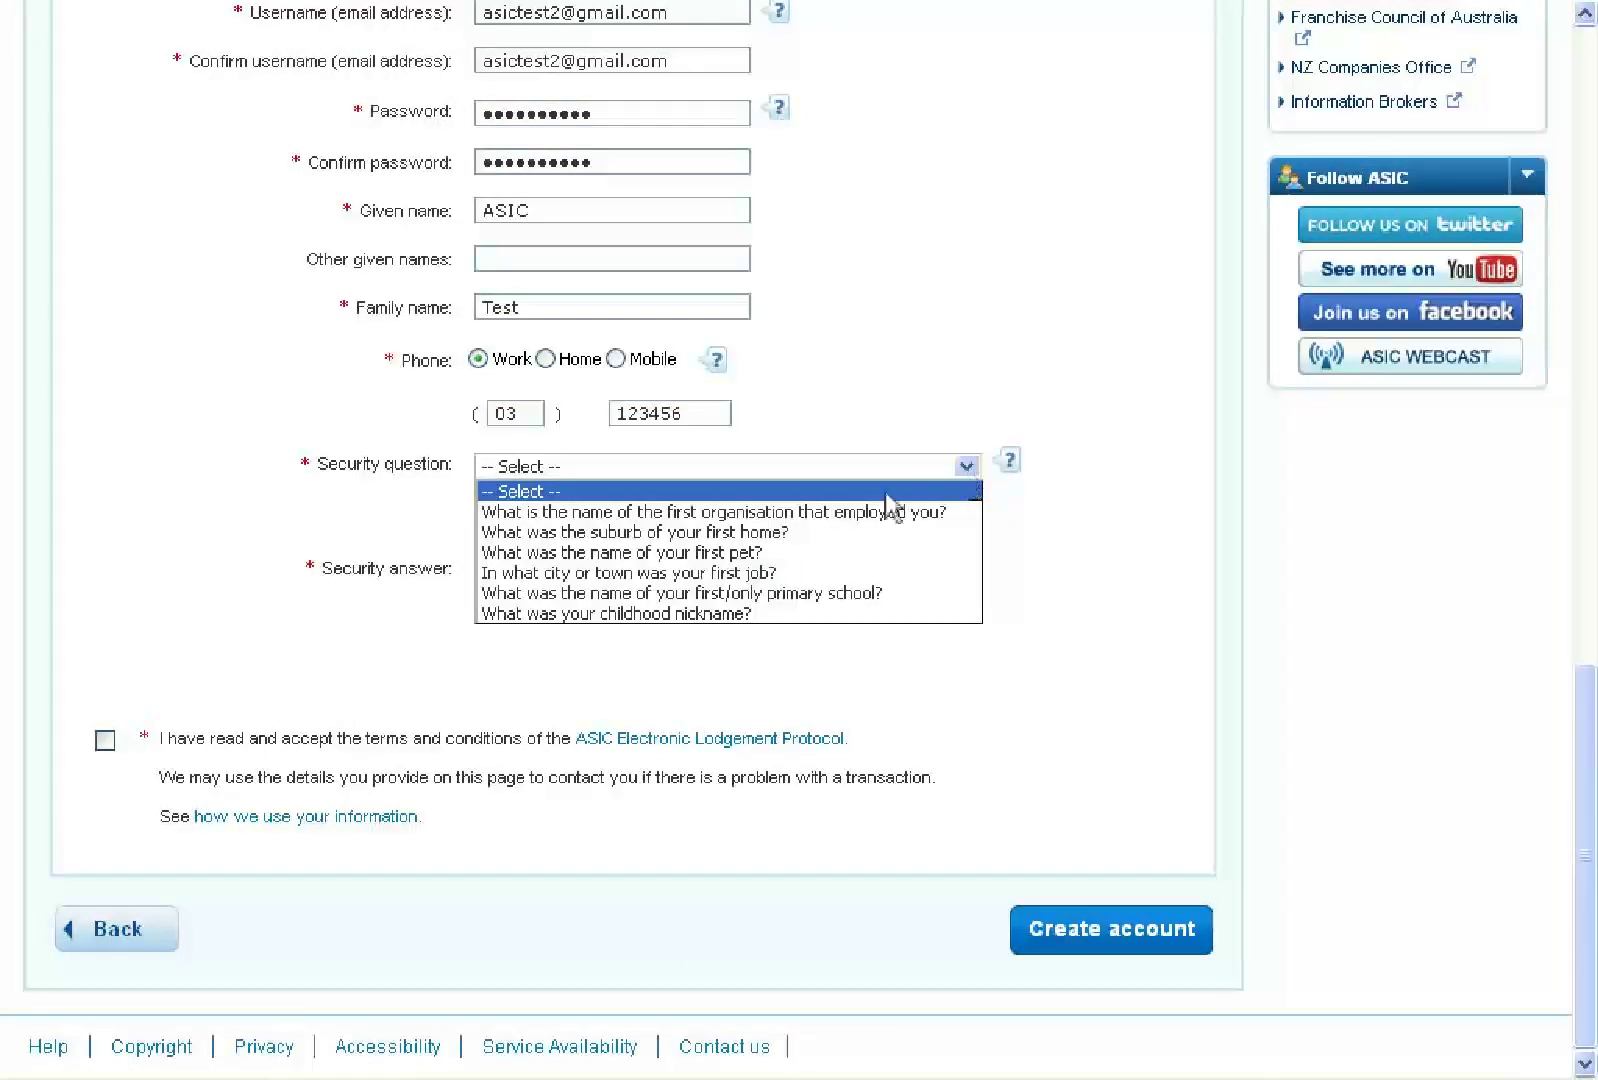
click(666, 553)
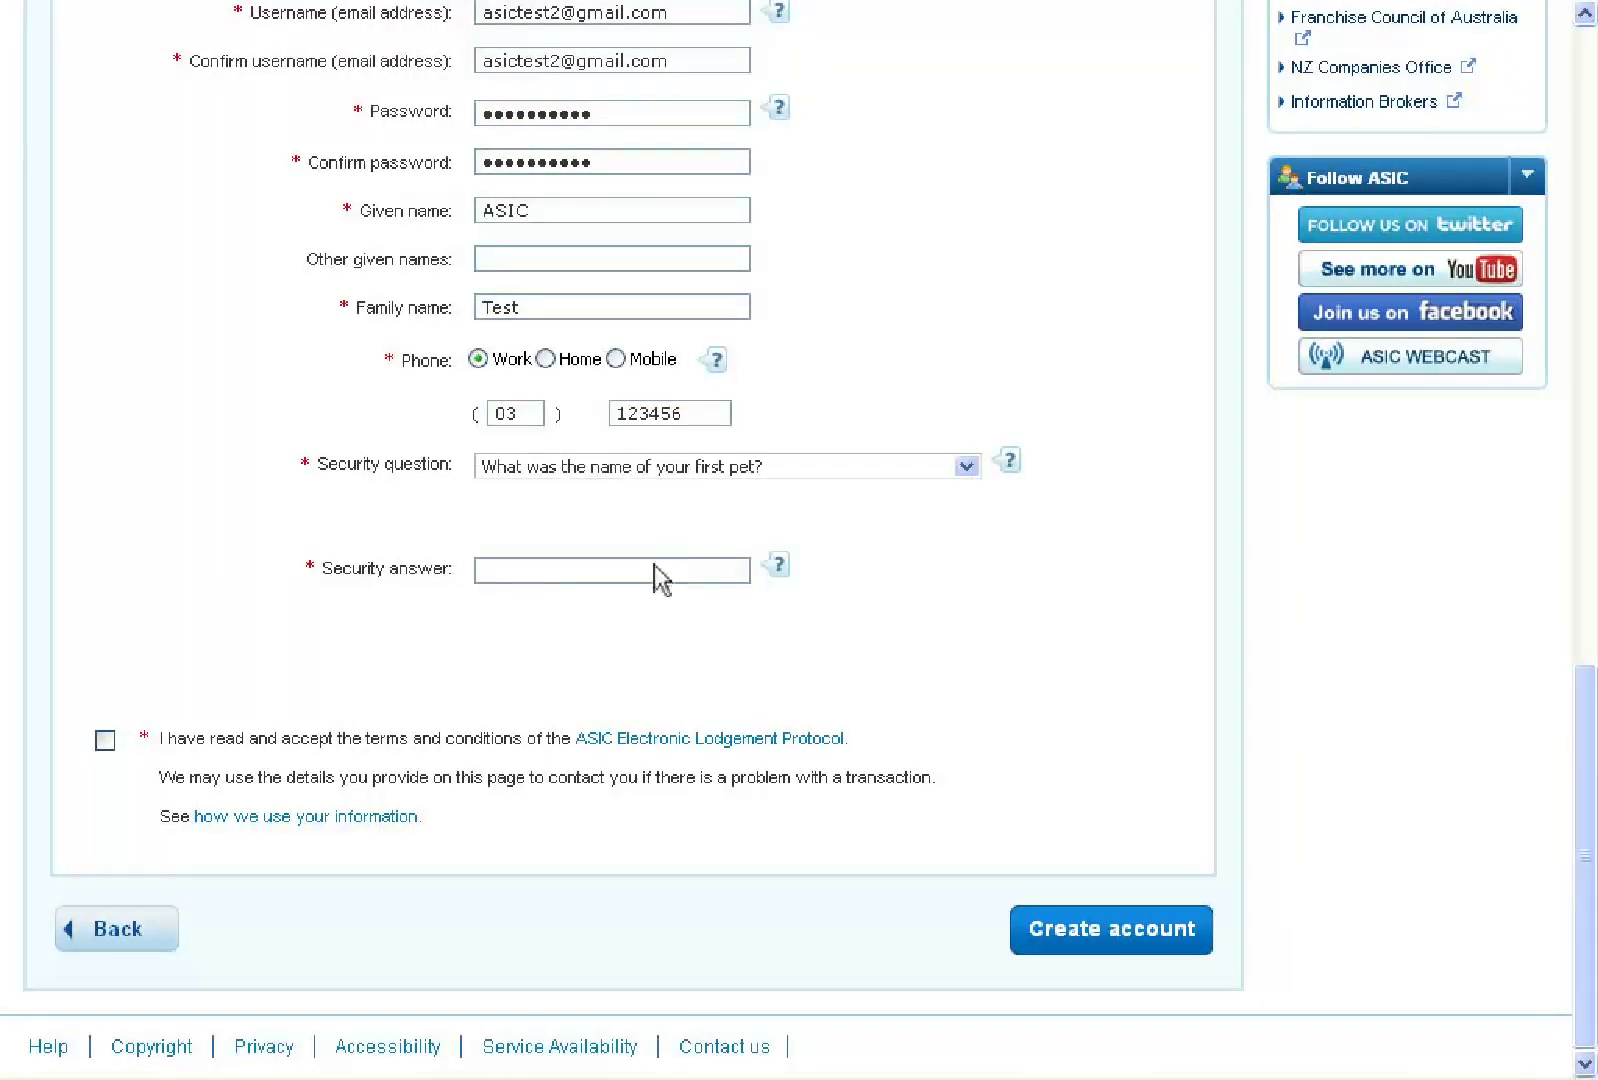
click(637, 577)
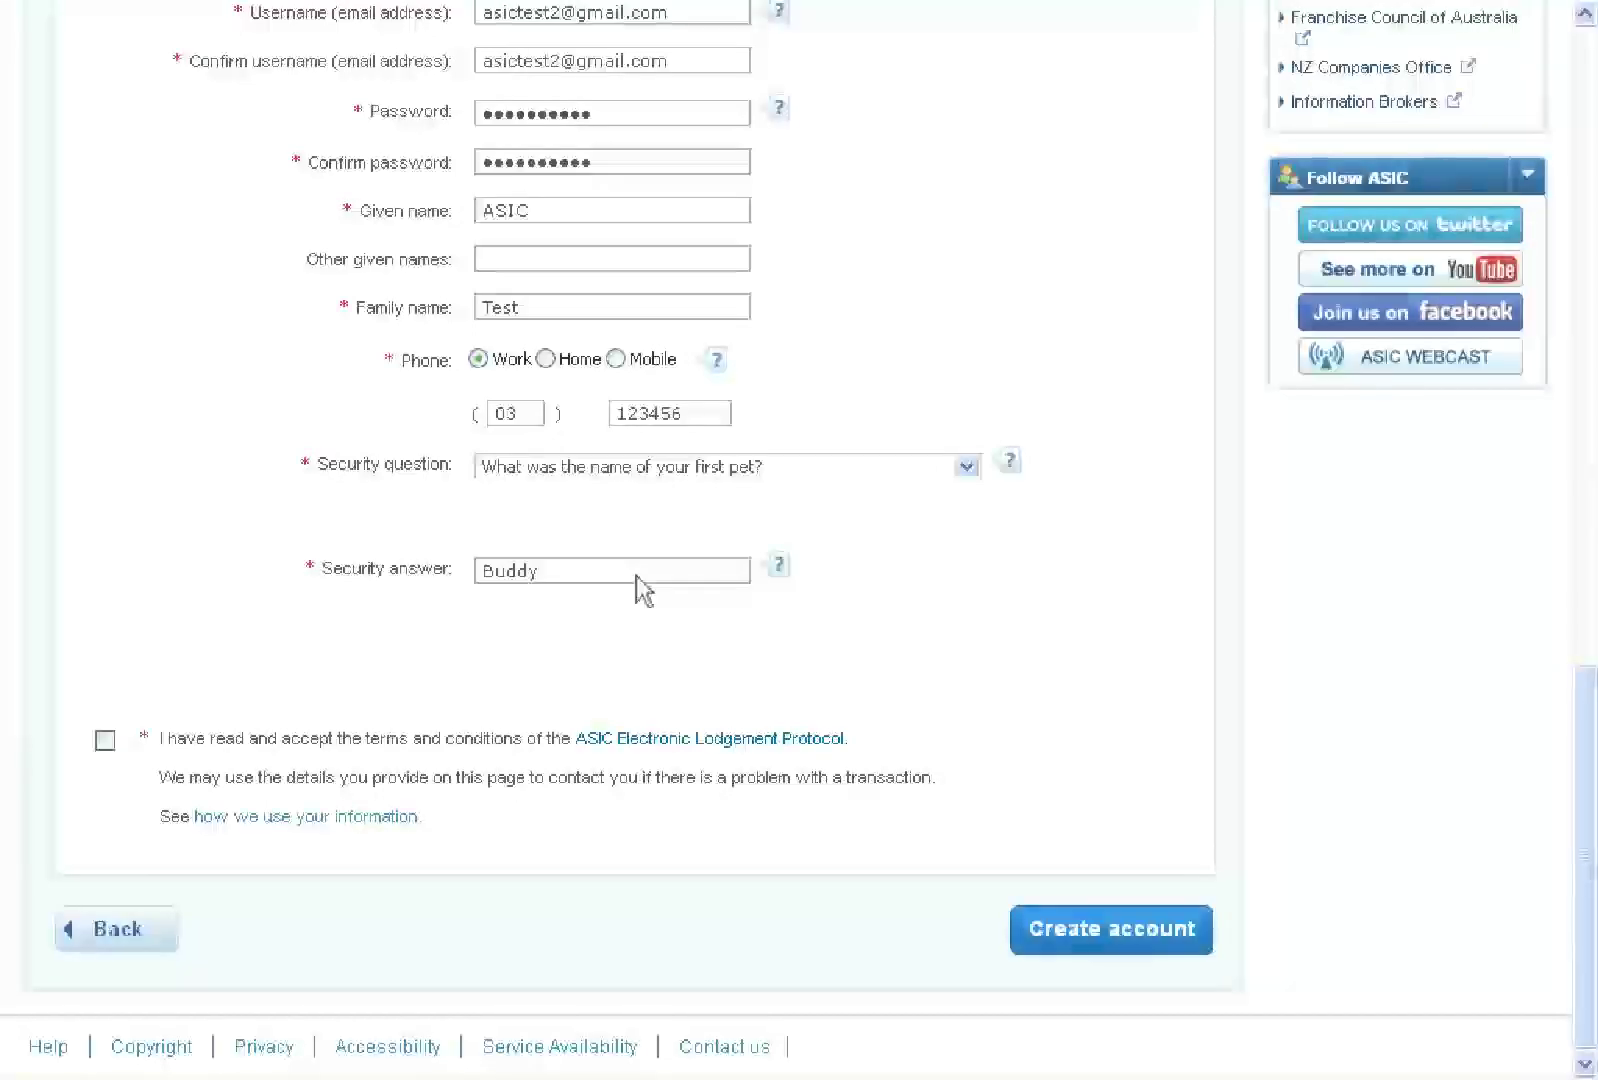
click(105, 740)
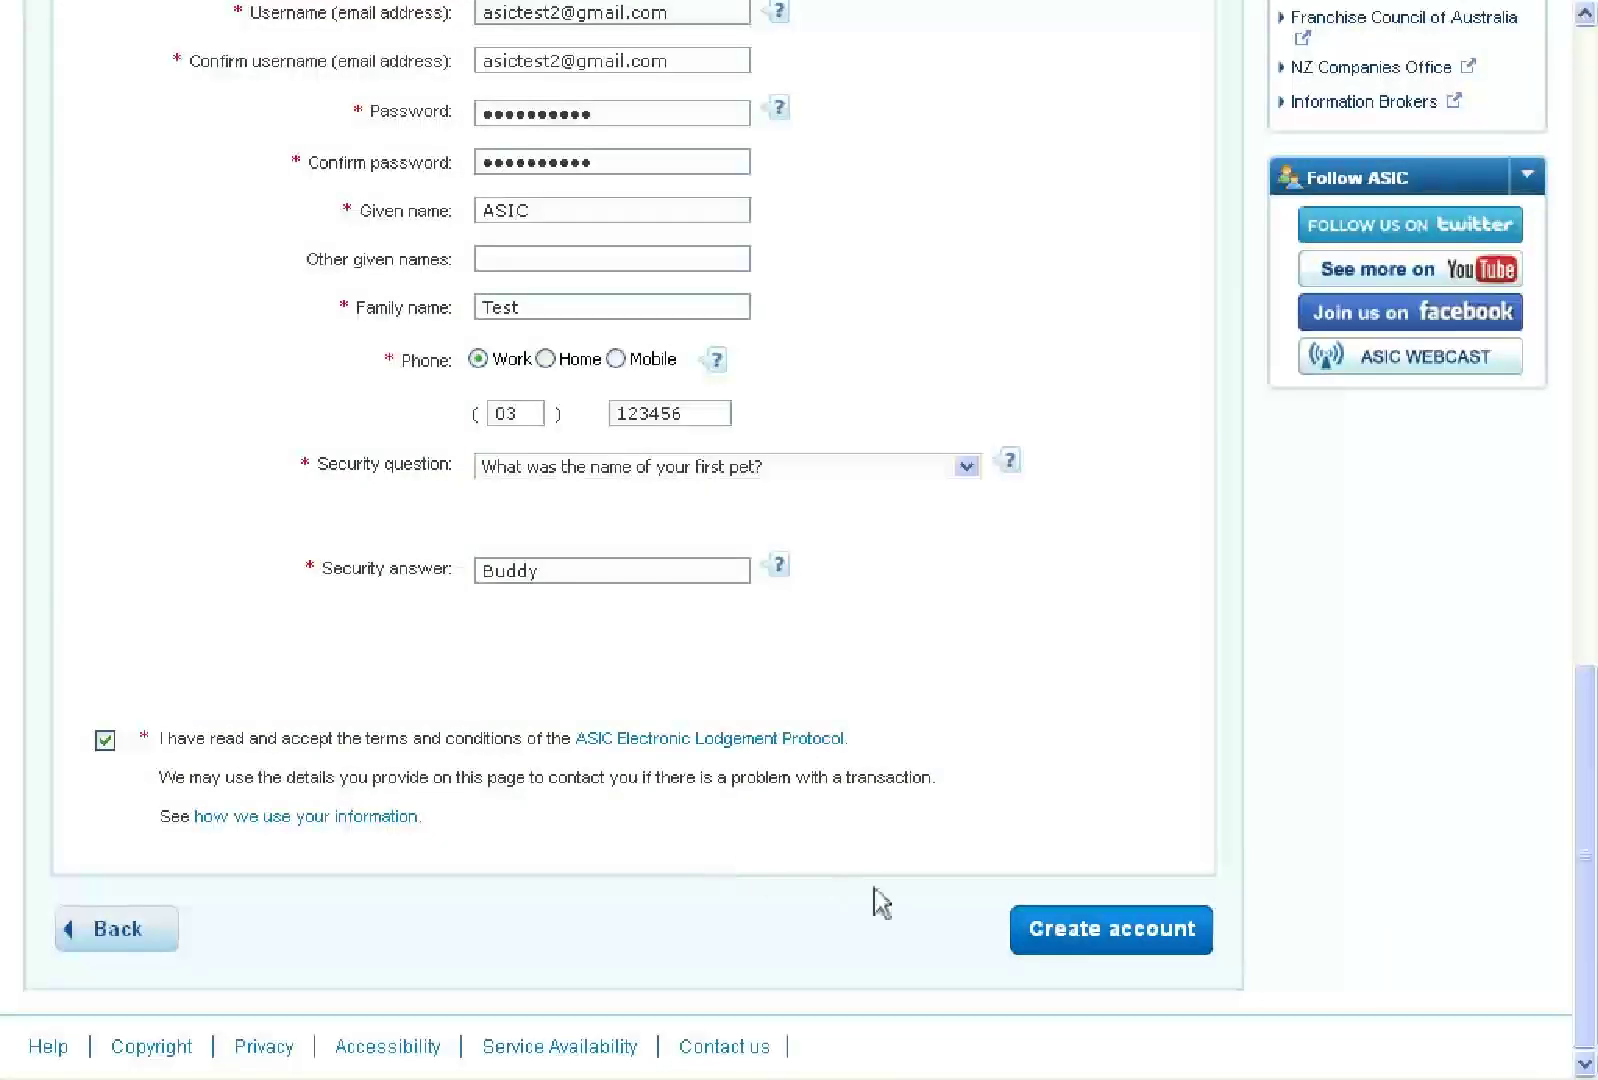
click(1115, 942)
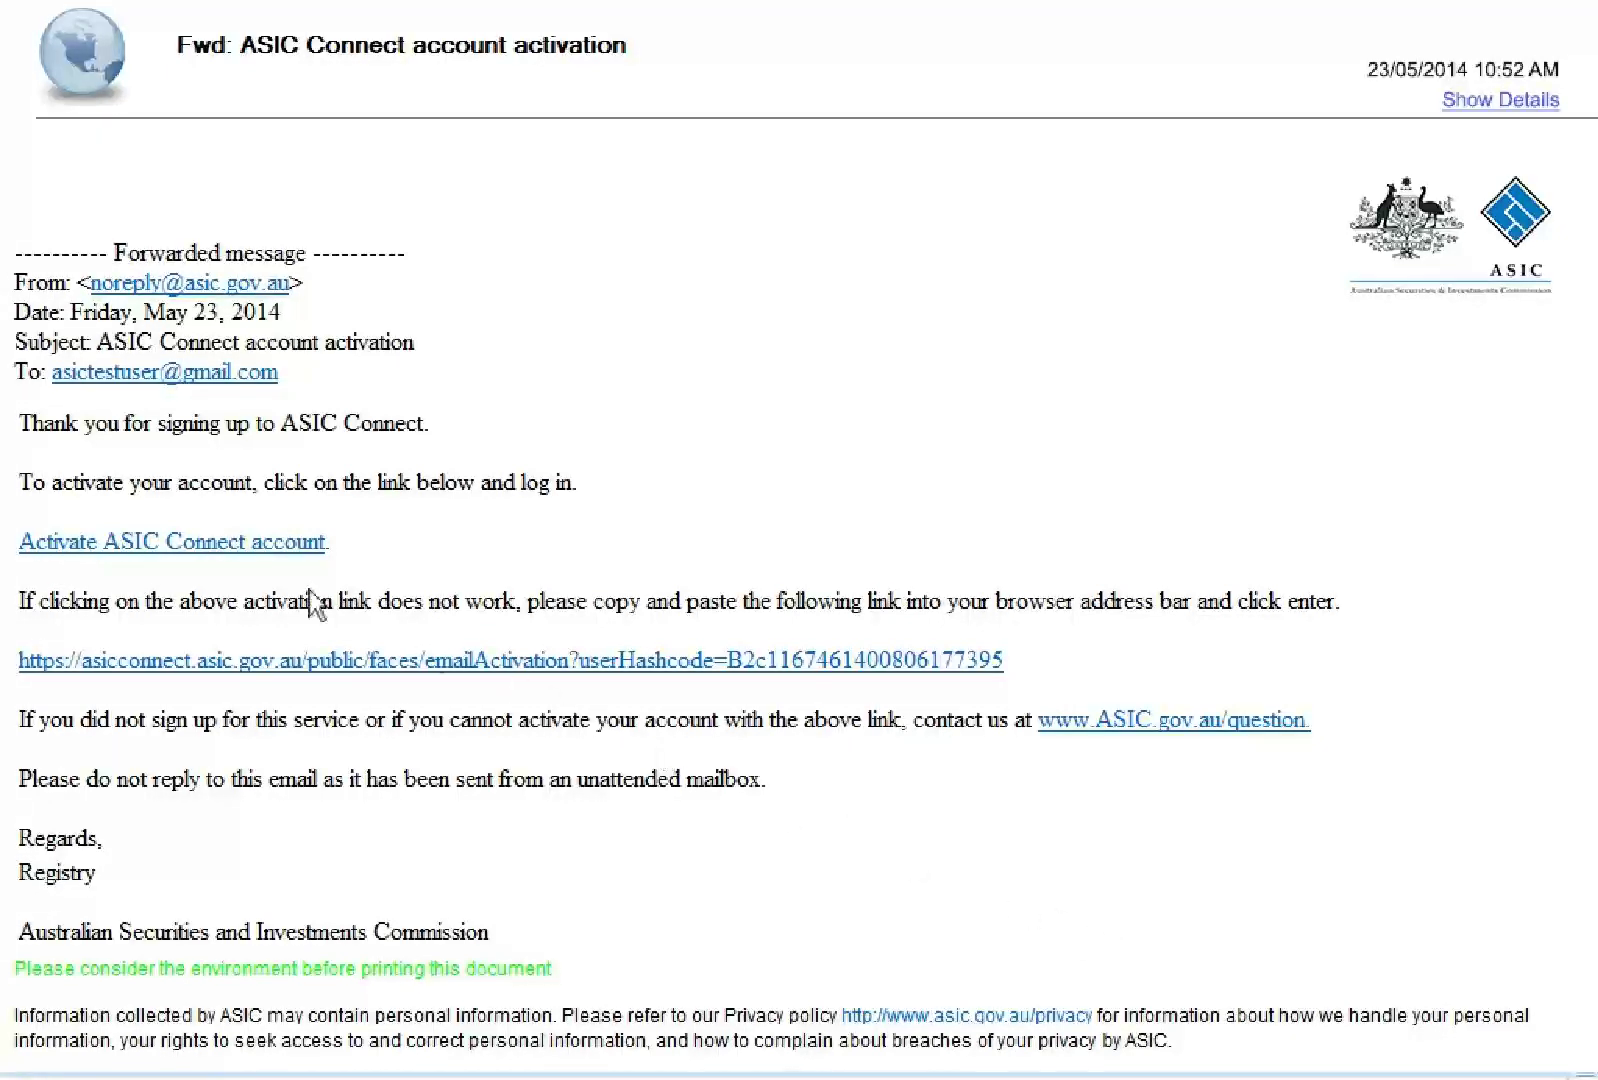
Follow the 'Activate ASIC Connect account' link in the activation e-mail
click(222, 548)
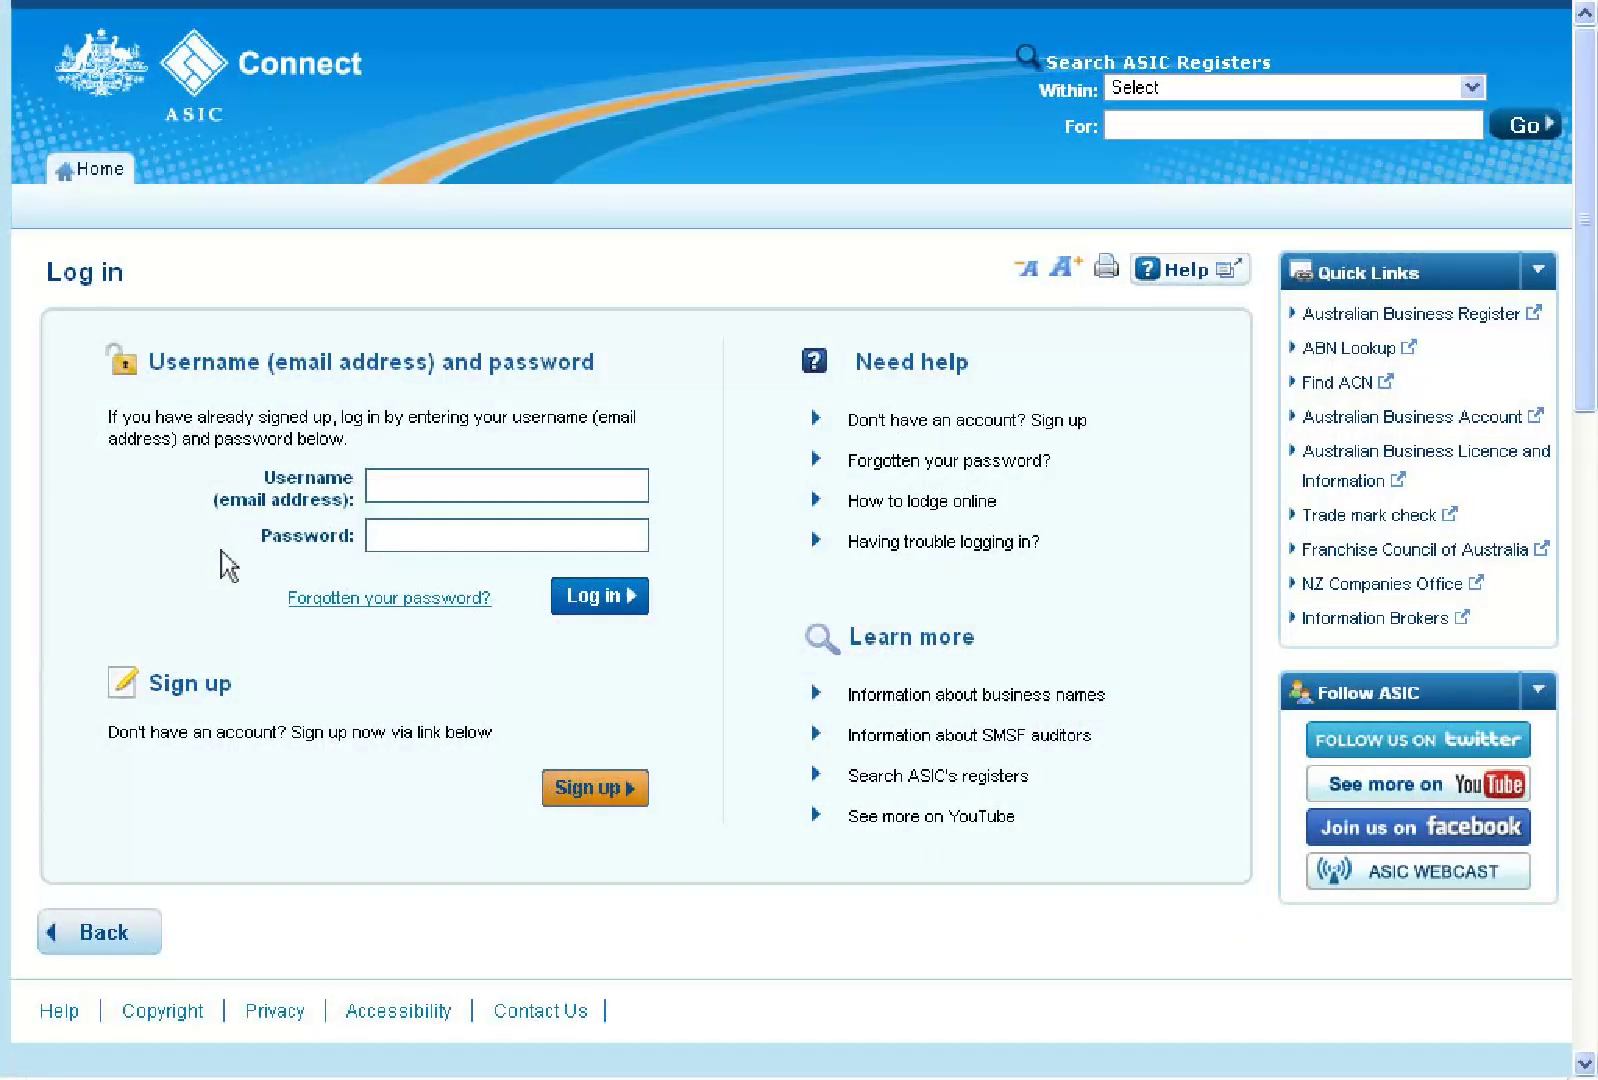
Log in to ASIC Connect with the new account's e-mail and password
click(446, 497)
click(453, 543)
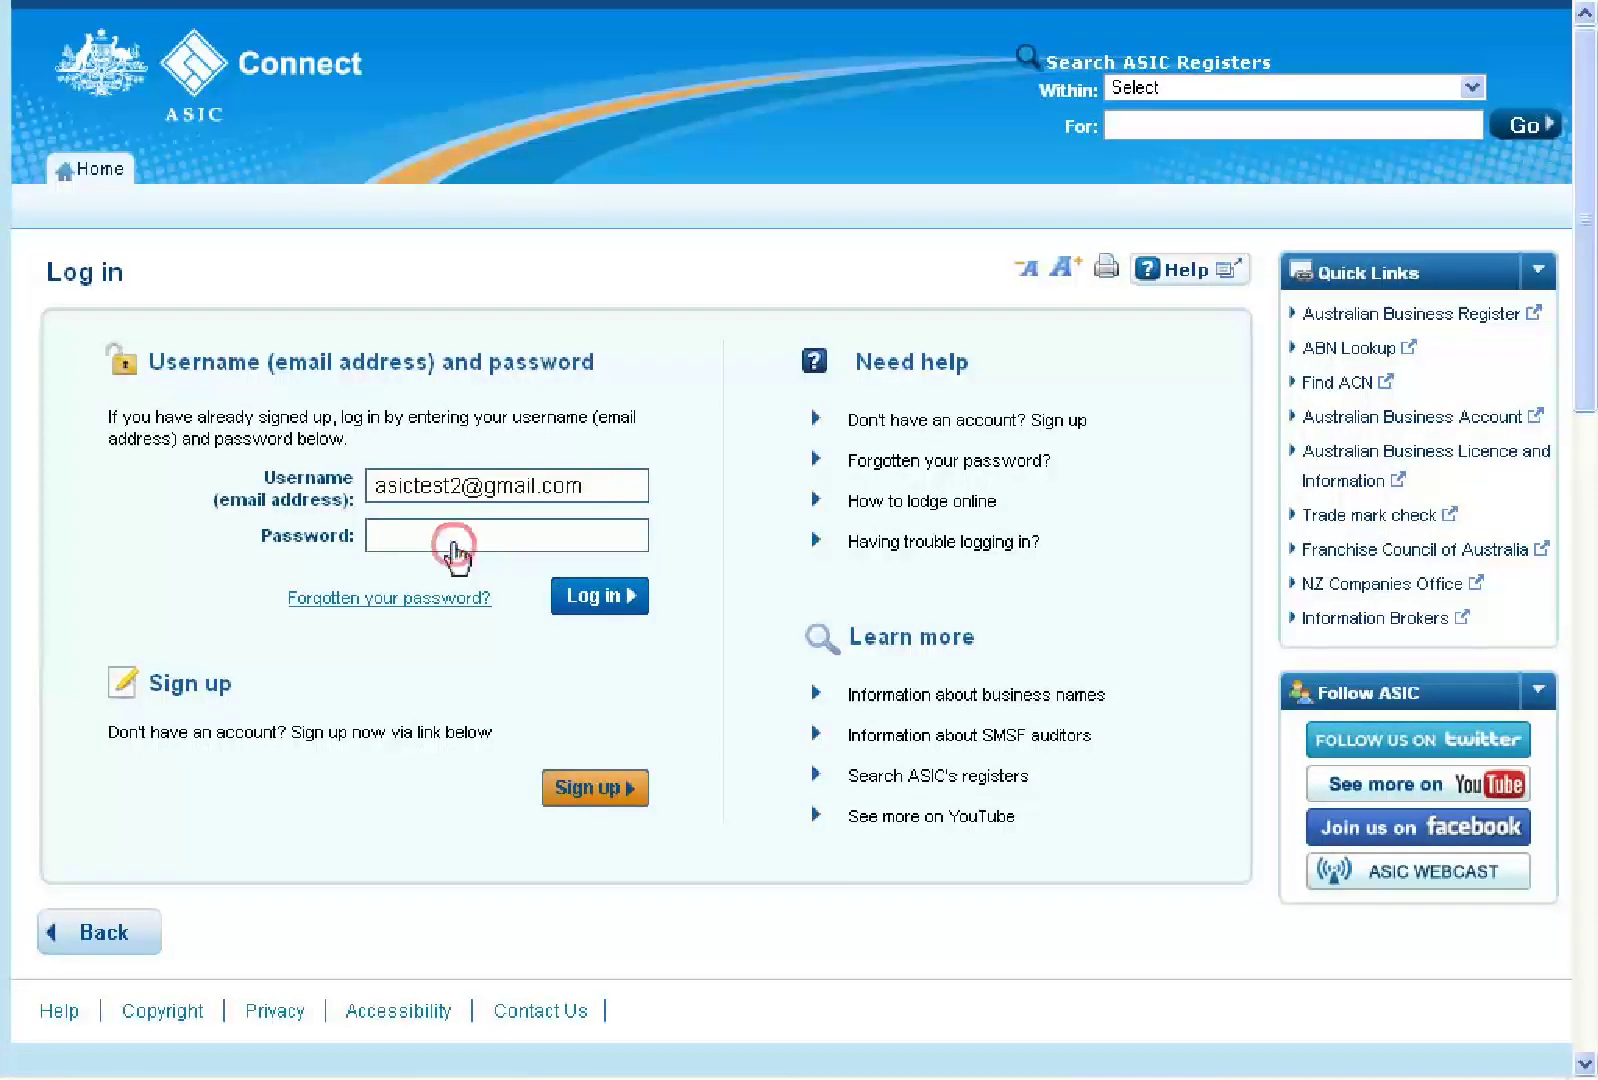
text(************)
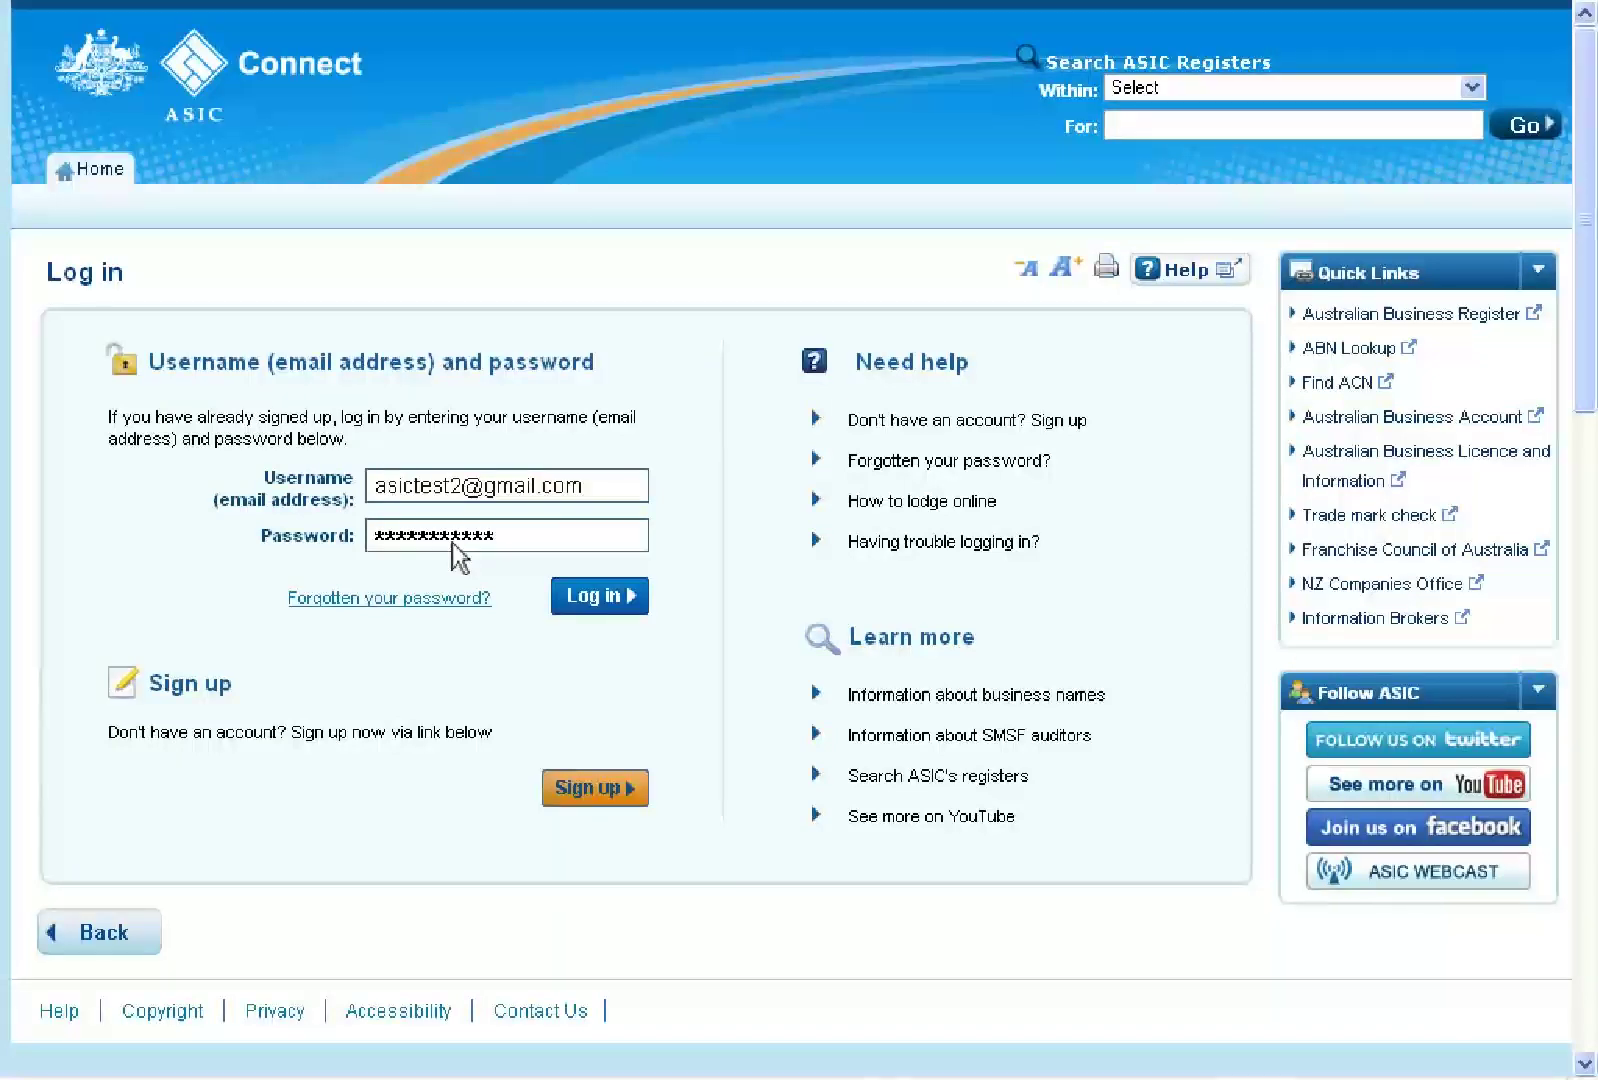
click(601, 602)
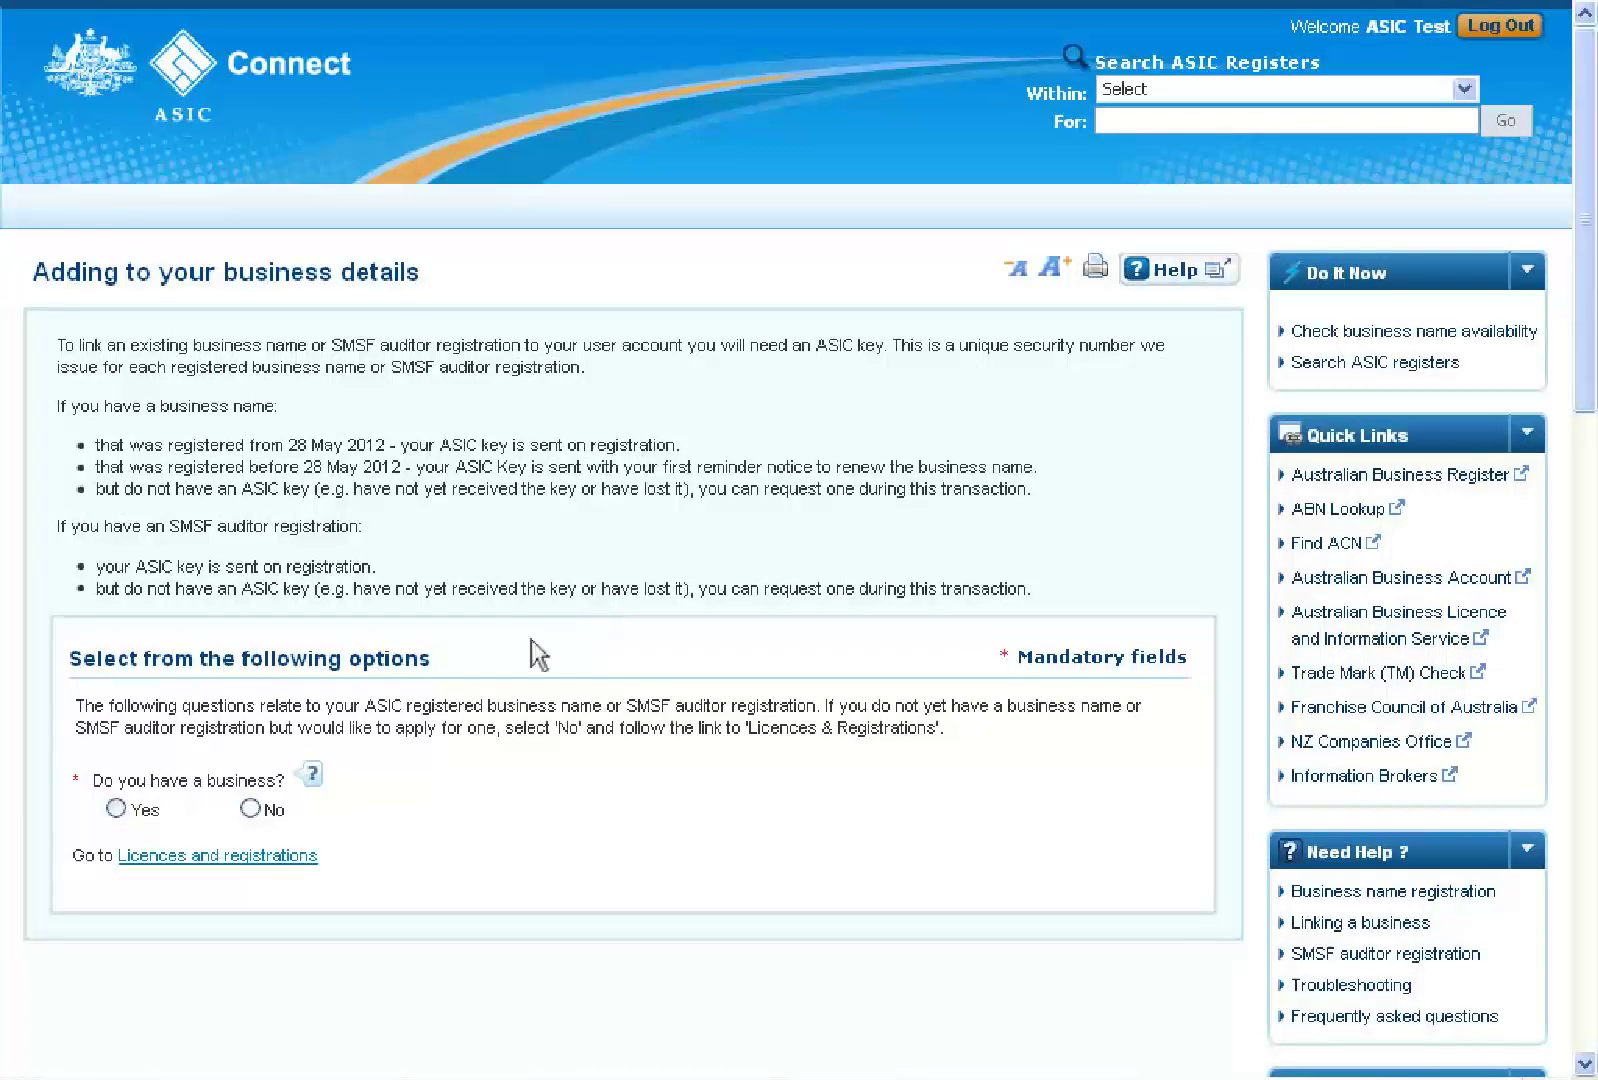
Answer No to having a business and start Business name registration under Licences and registrations
click(250, 809)
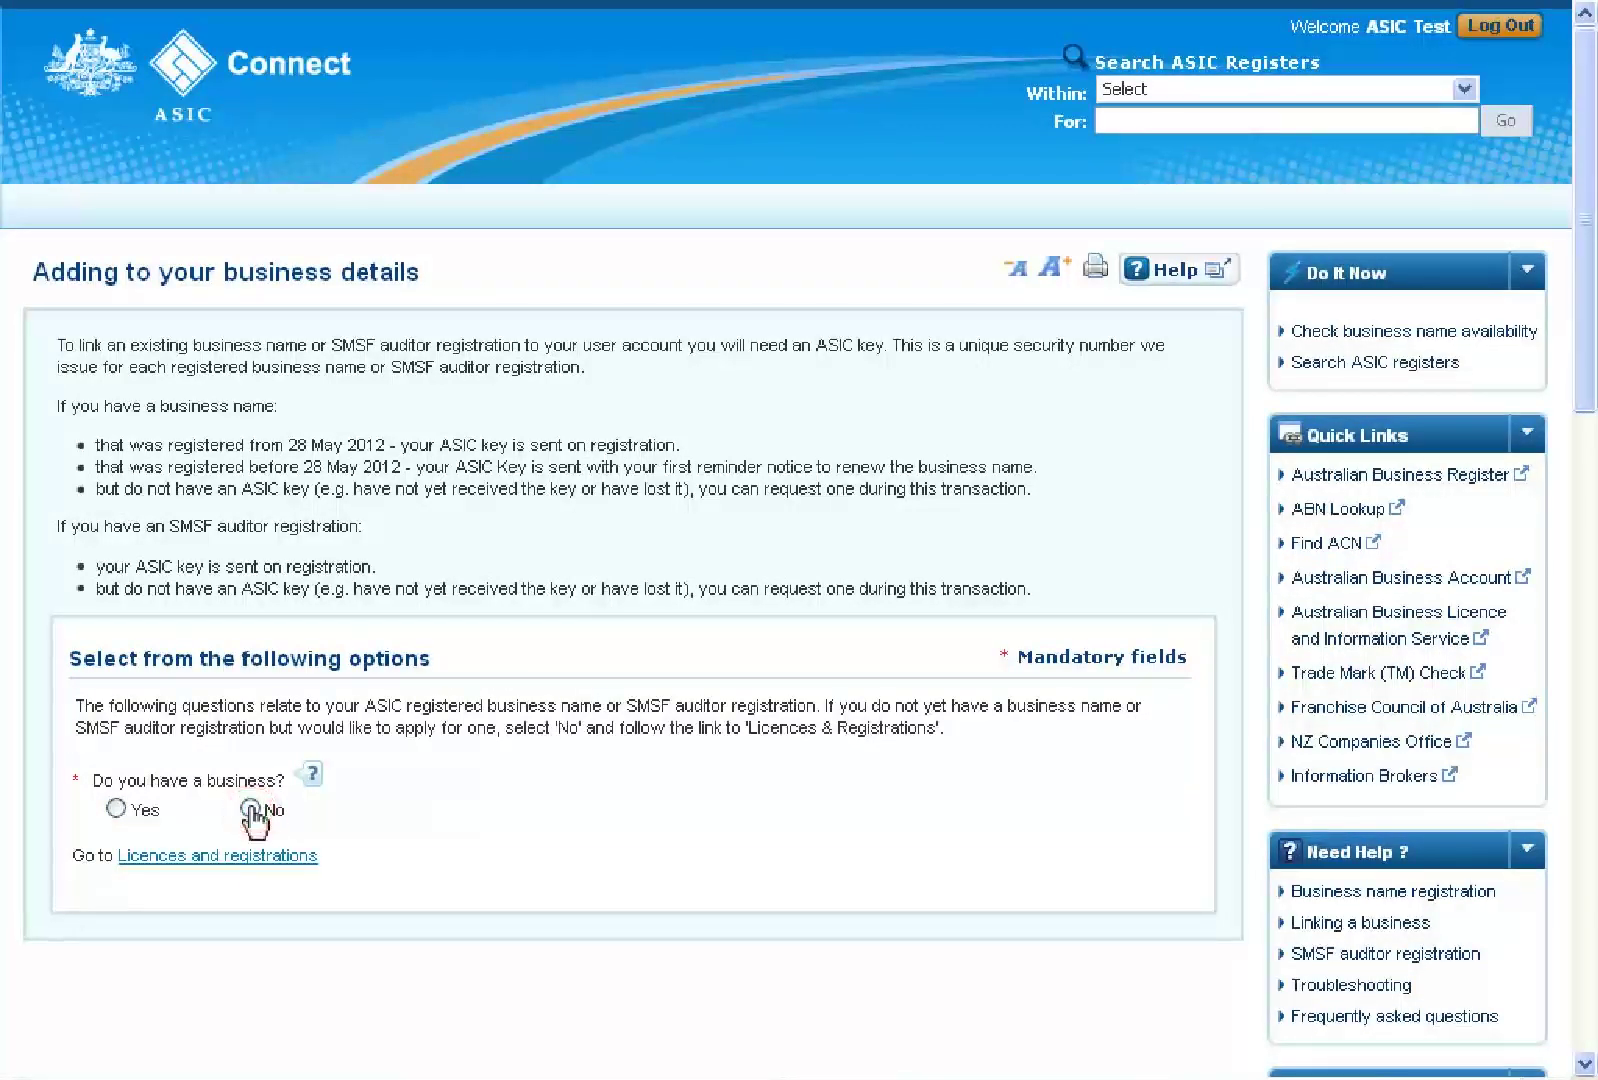
click(221, 858)
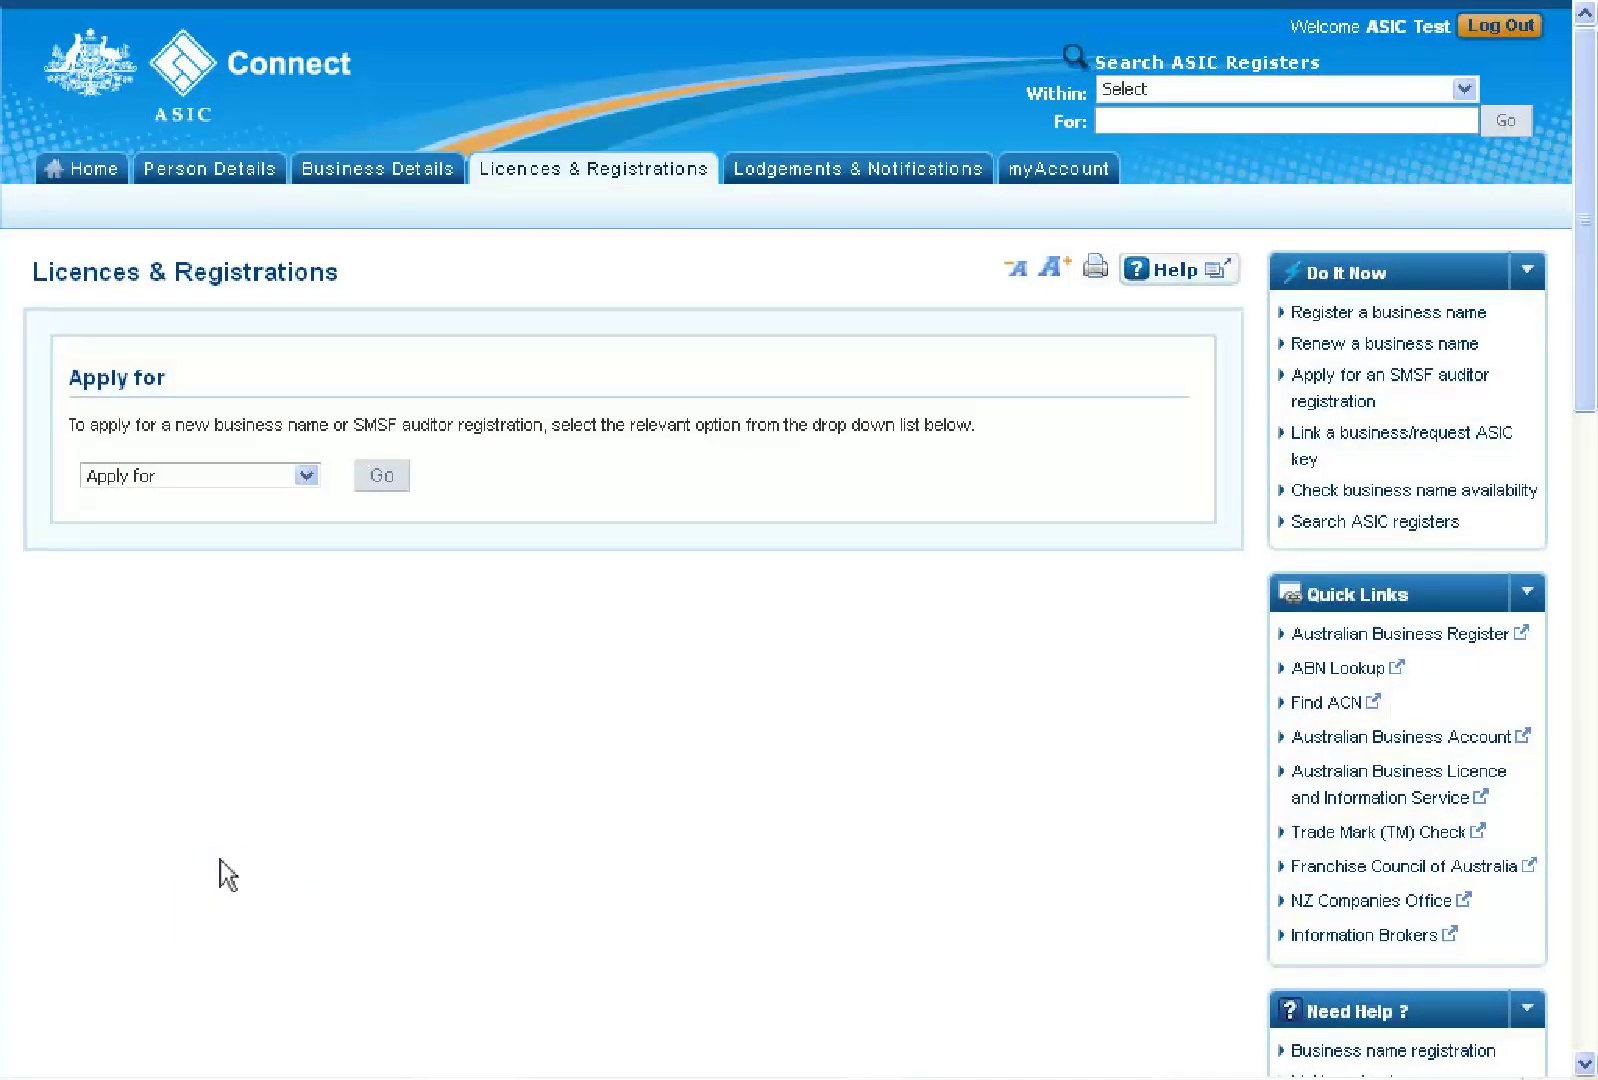
click(306, 478)
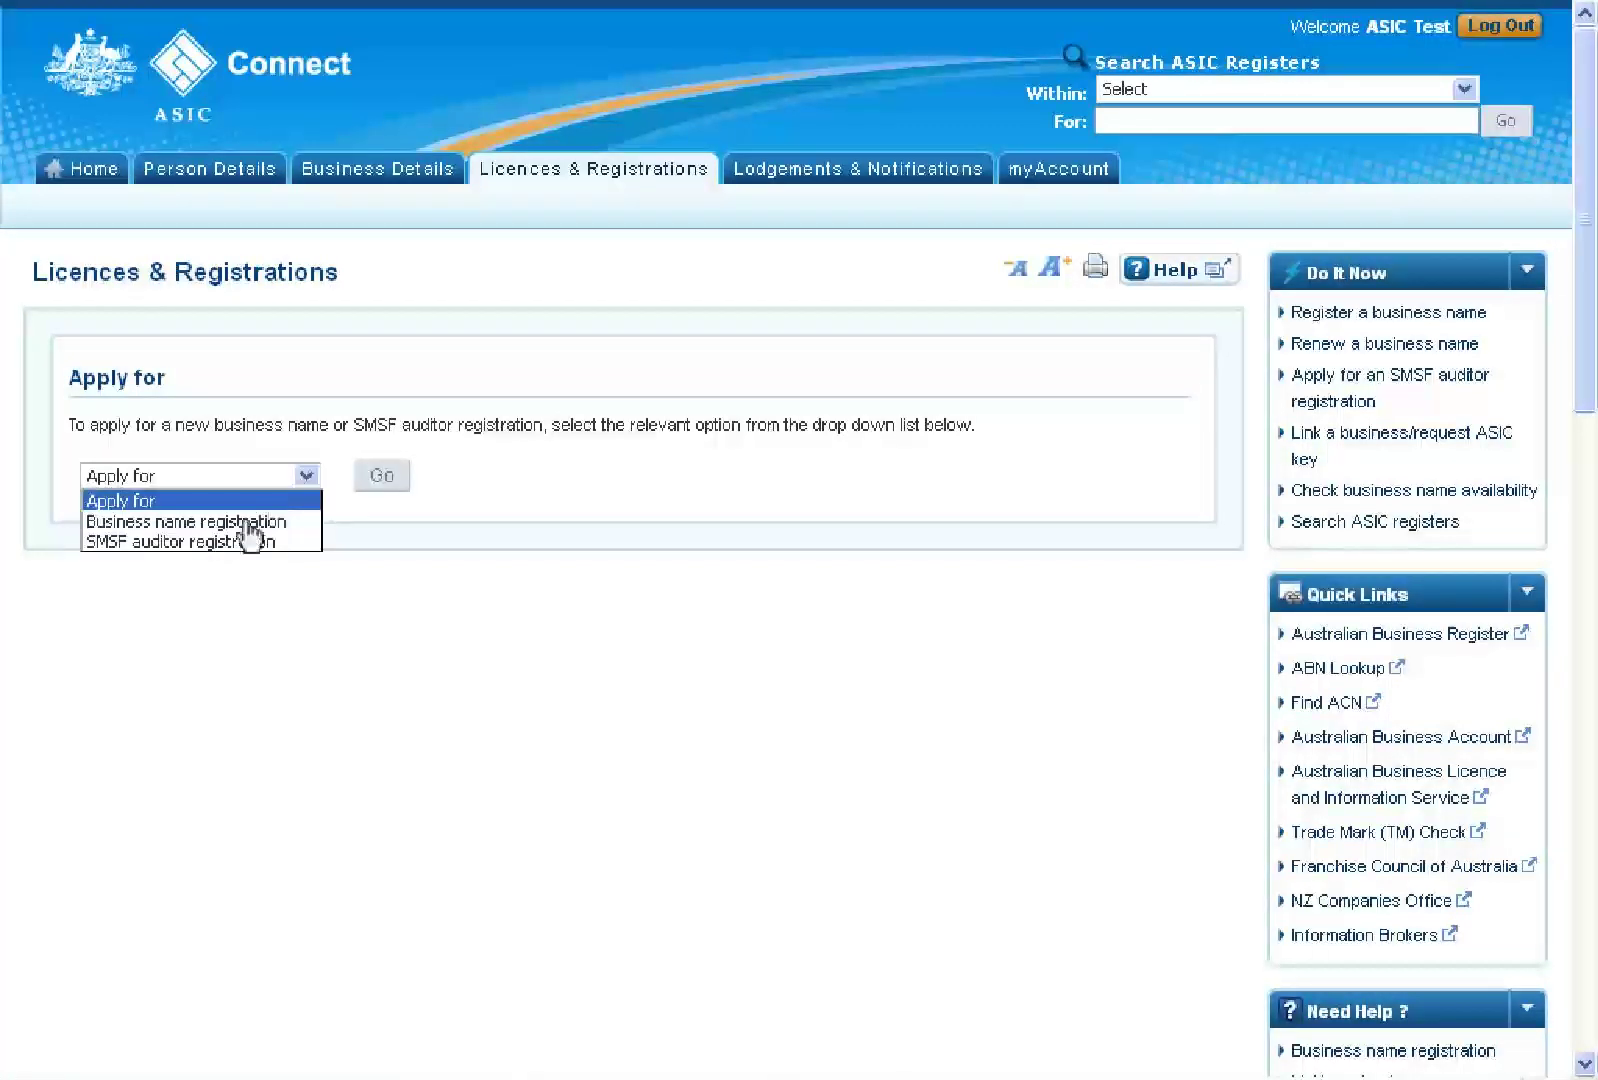
click(247, 522)
click(382, 477)
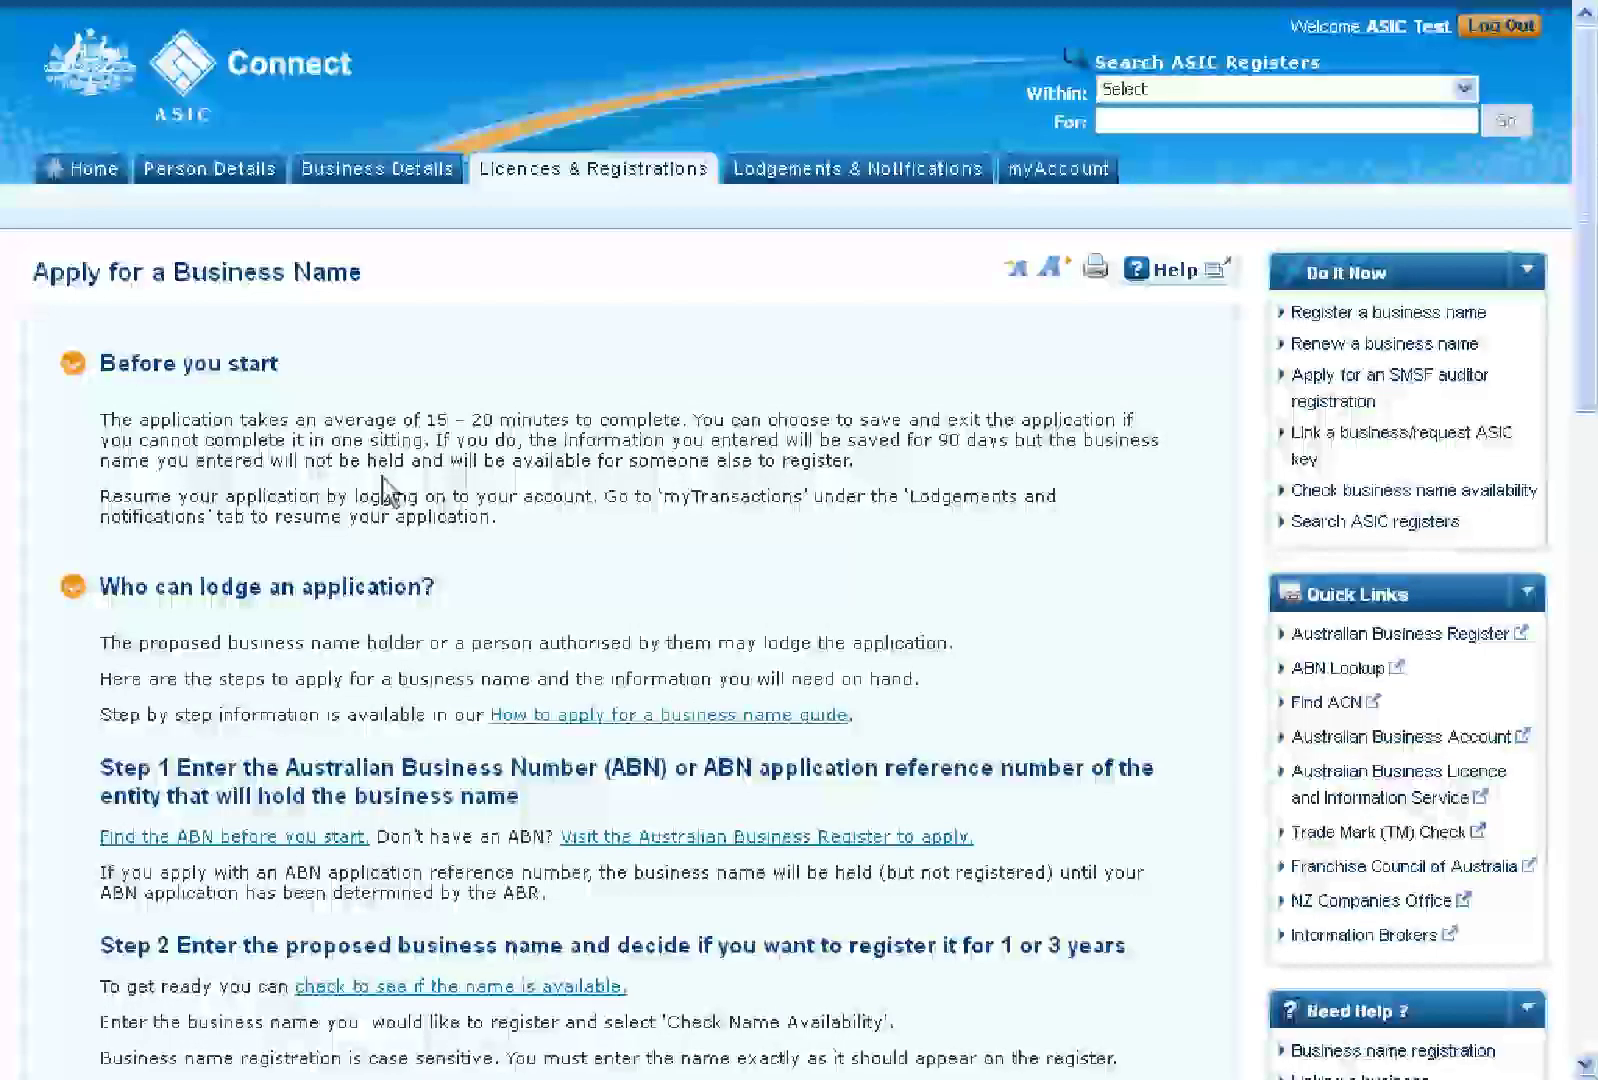
Tick all six considerations, from name rights to the privacy notice, and begin the application
scroll(384, 490, down, 5)
scroll(384, 490, down, 10)
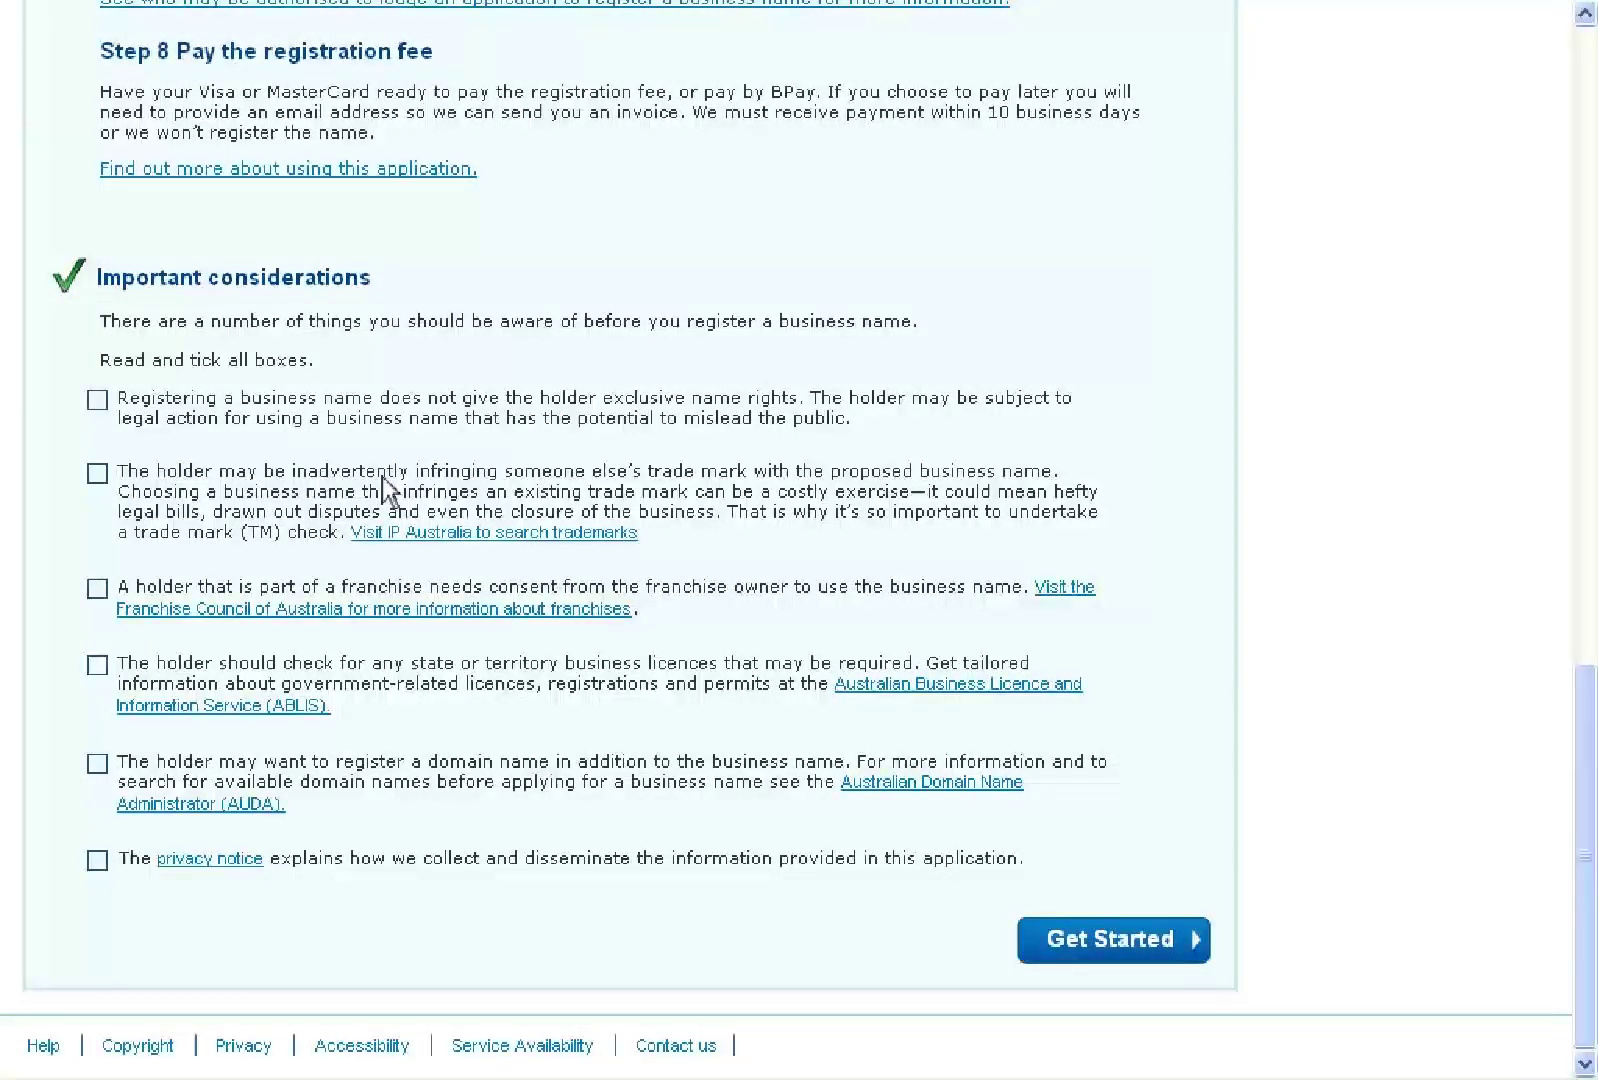
click(97, 400)
click(97, 473)
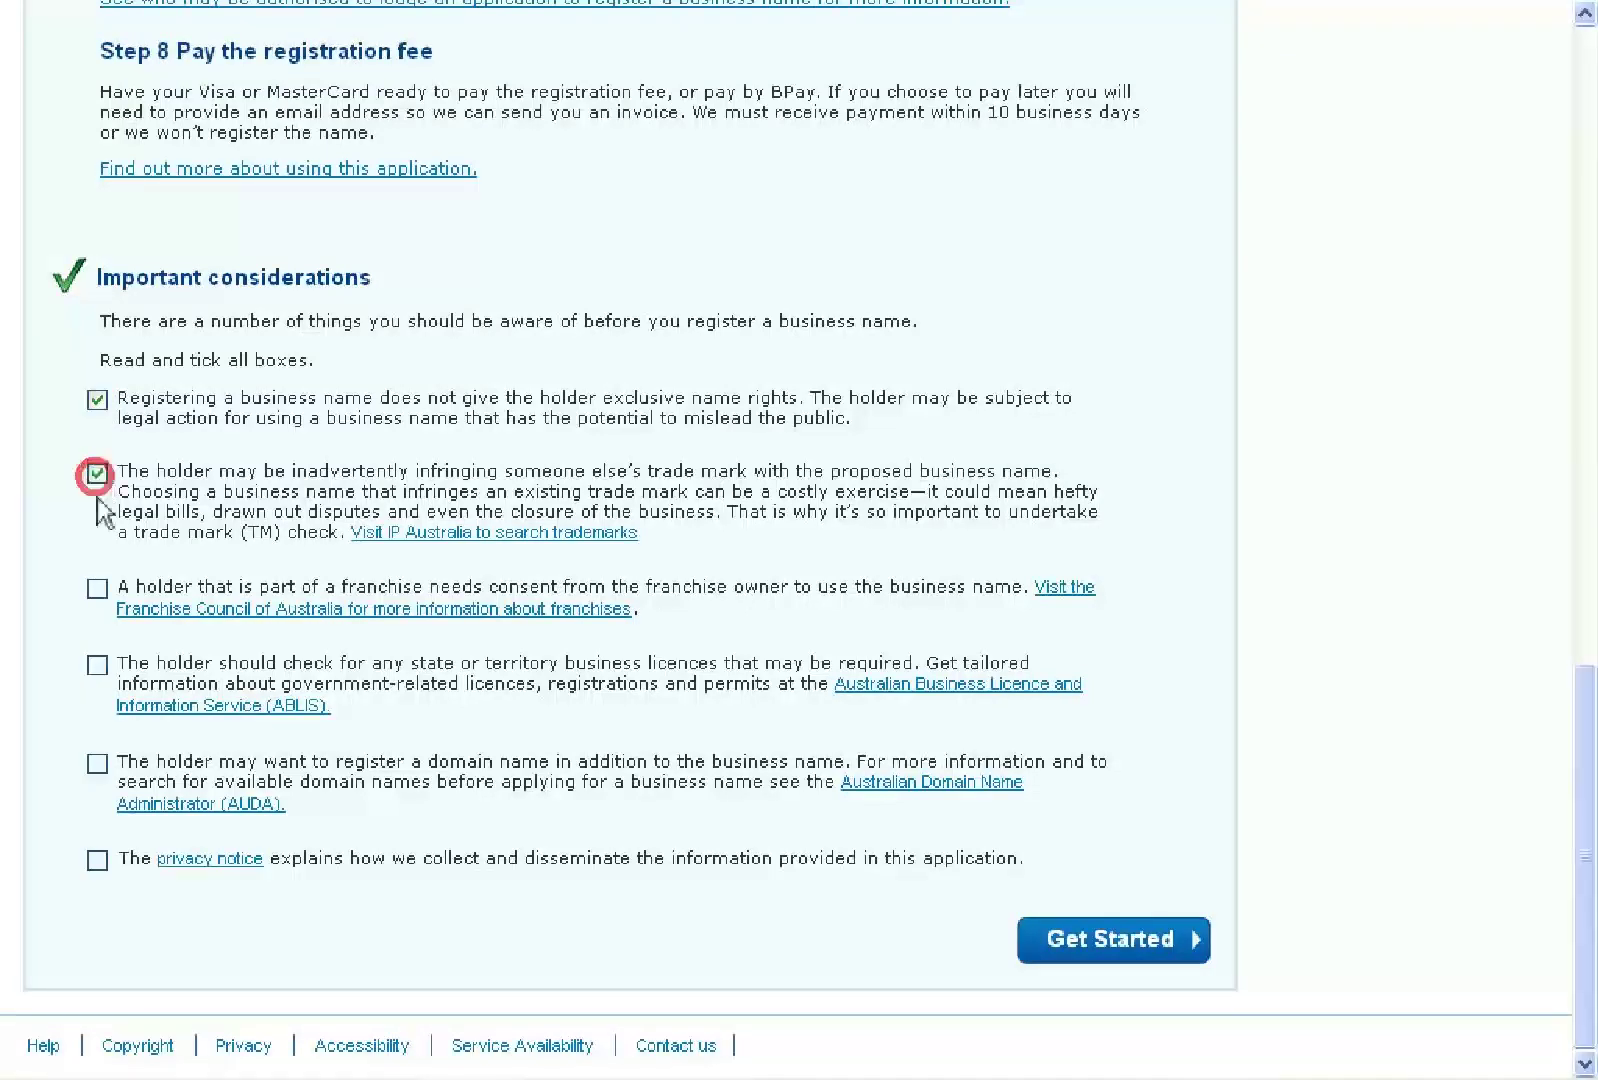
click(97, 588)
click(97, 666)
click(97, 764)
click(97, 861)
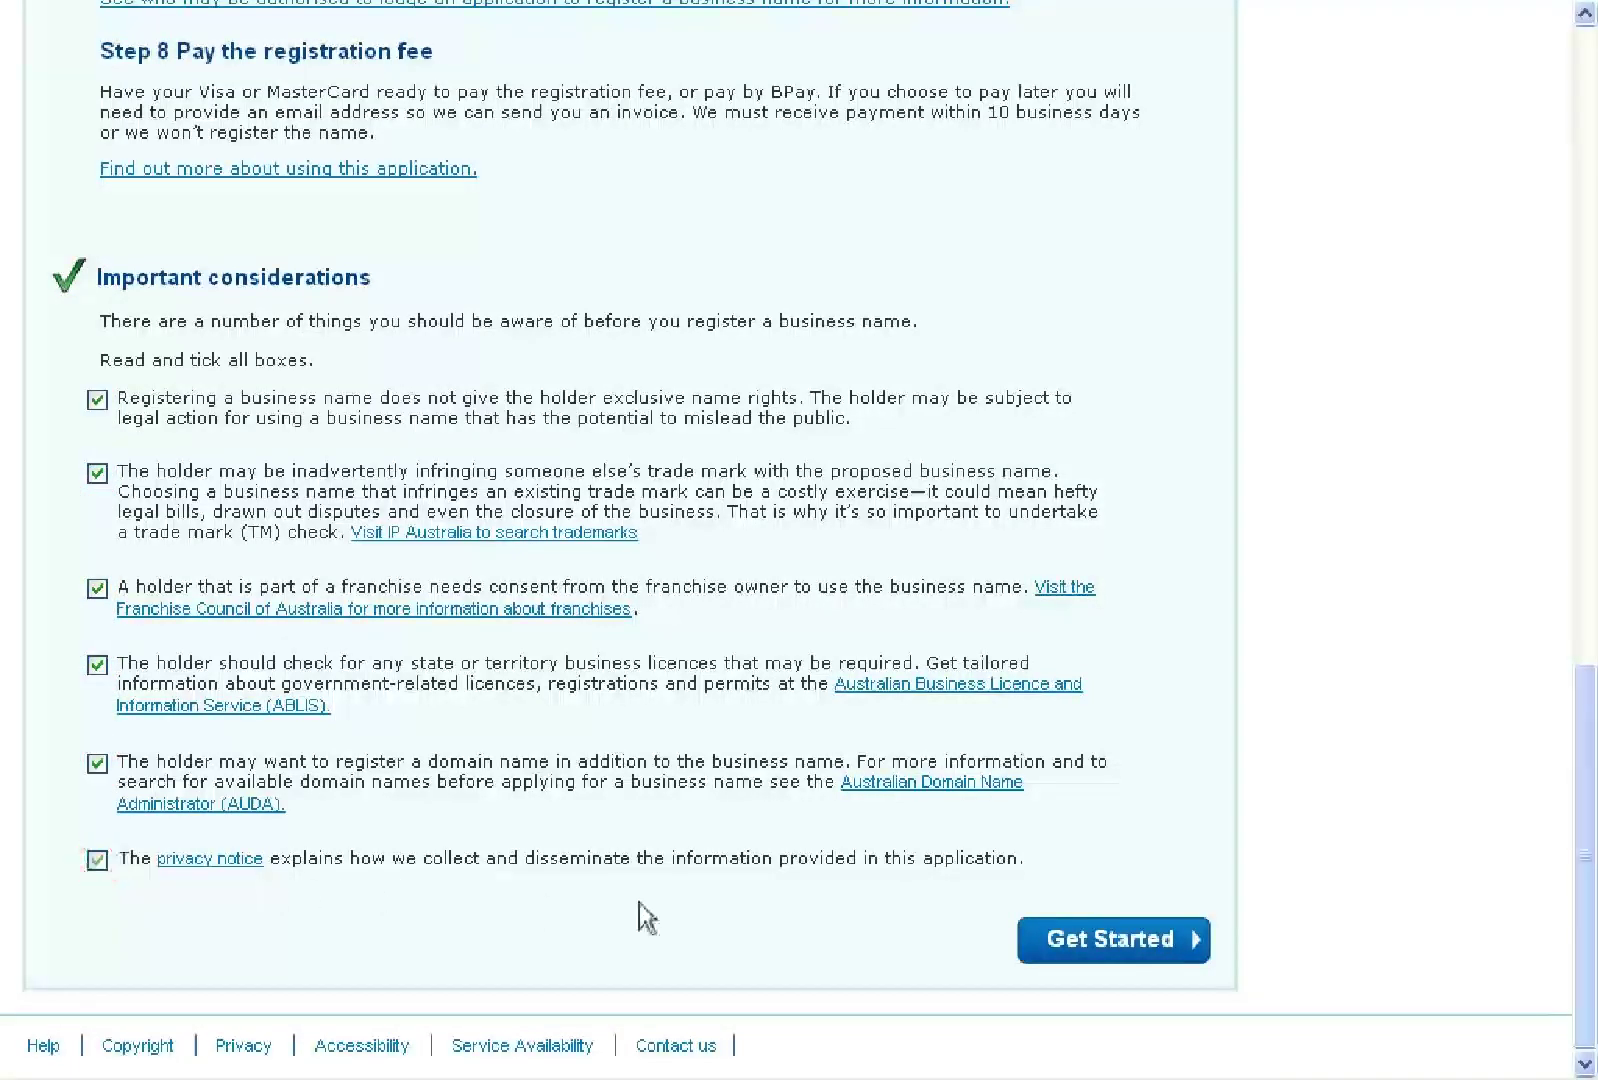
click(1114, 948)
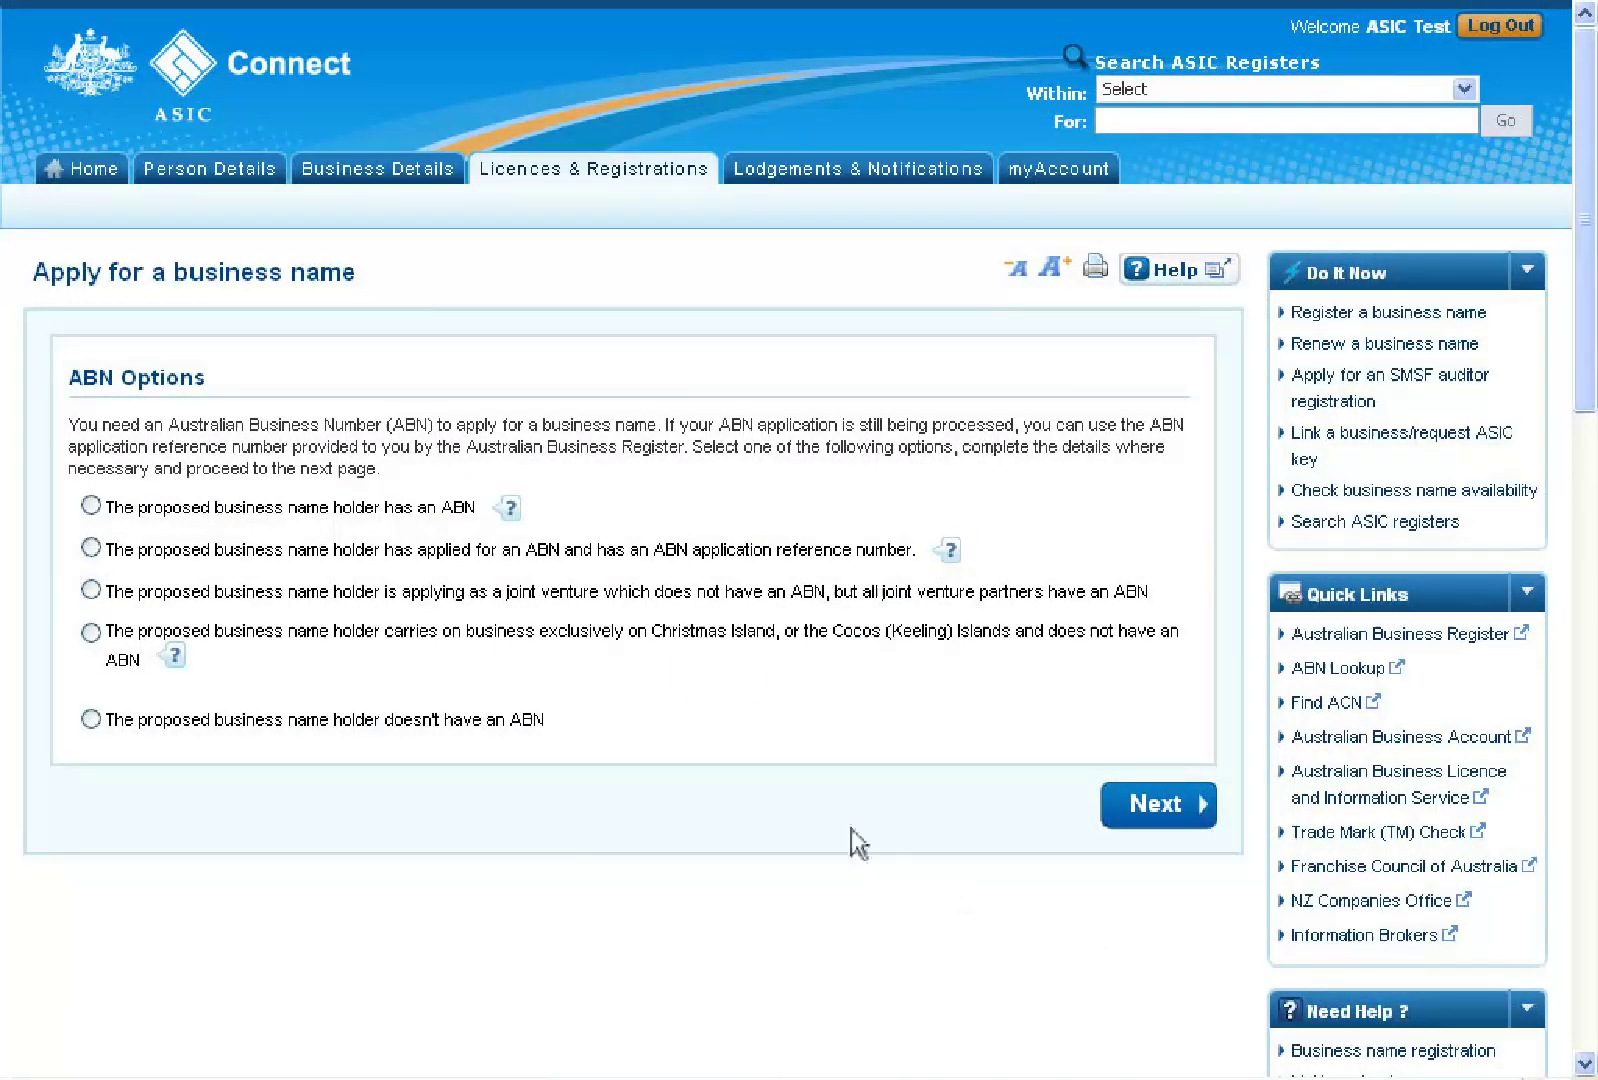
Record that the holder has an ABN, enter the ABN, and continue
click(91, 506)
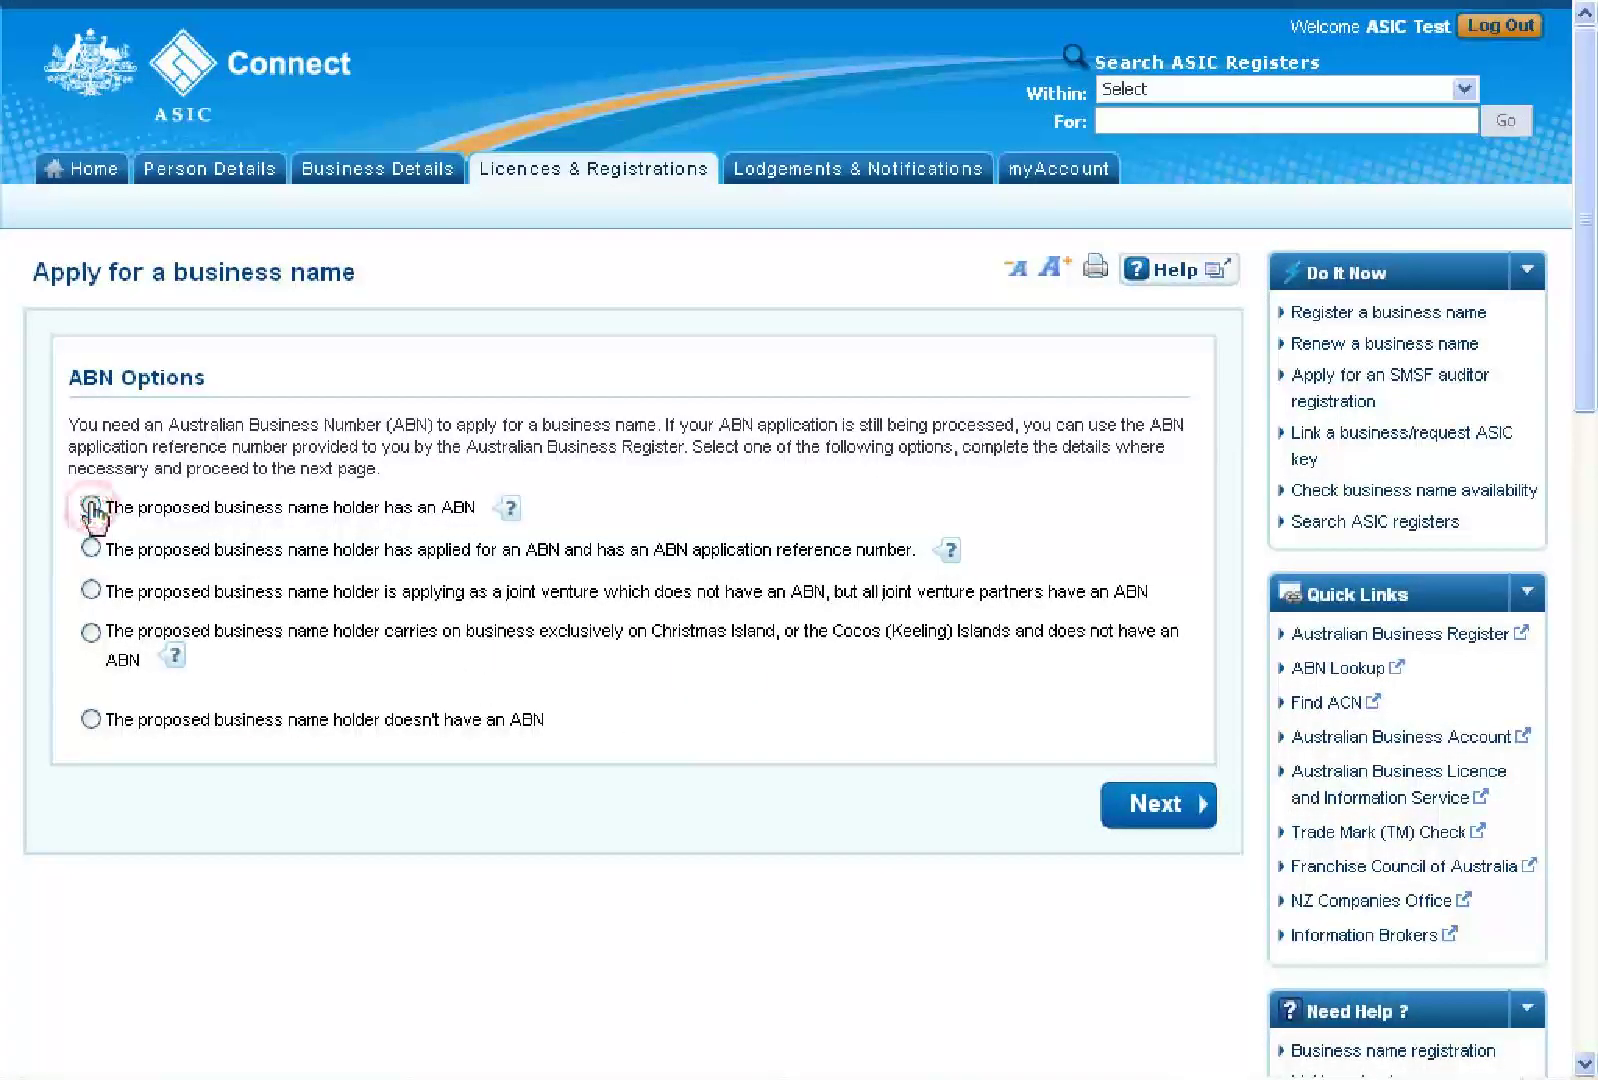
click(340, 703)
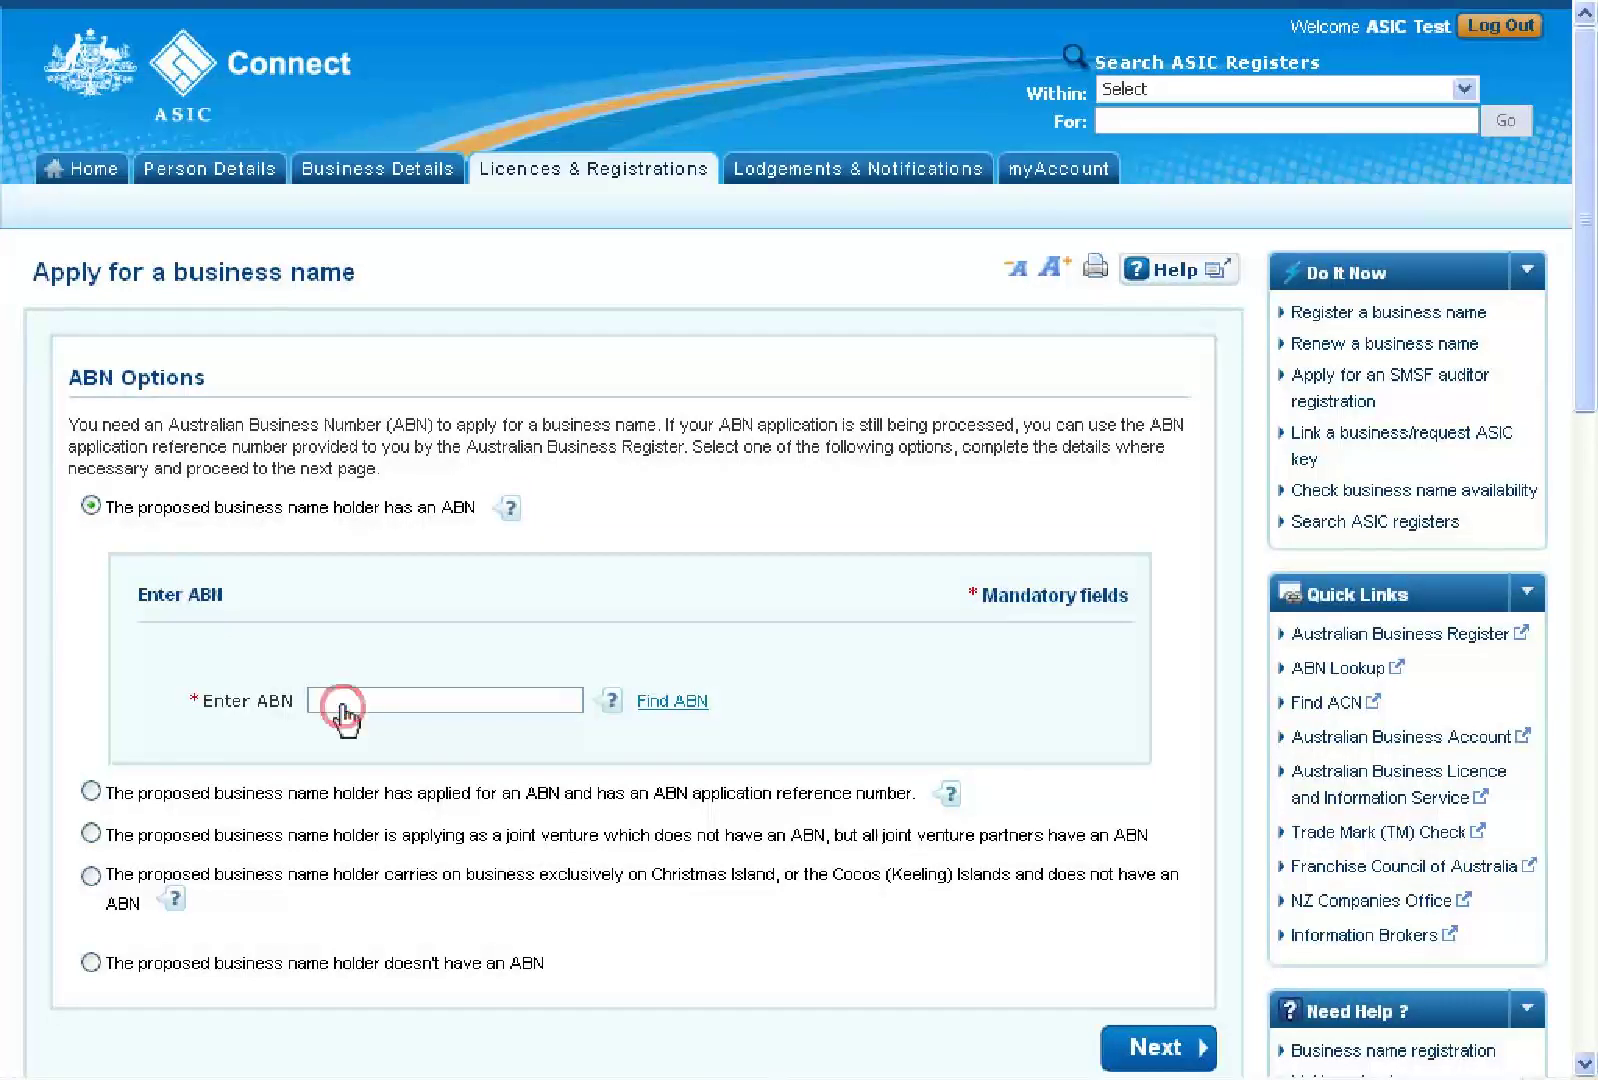
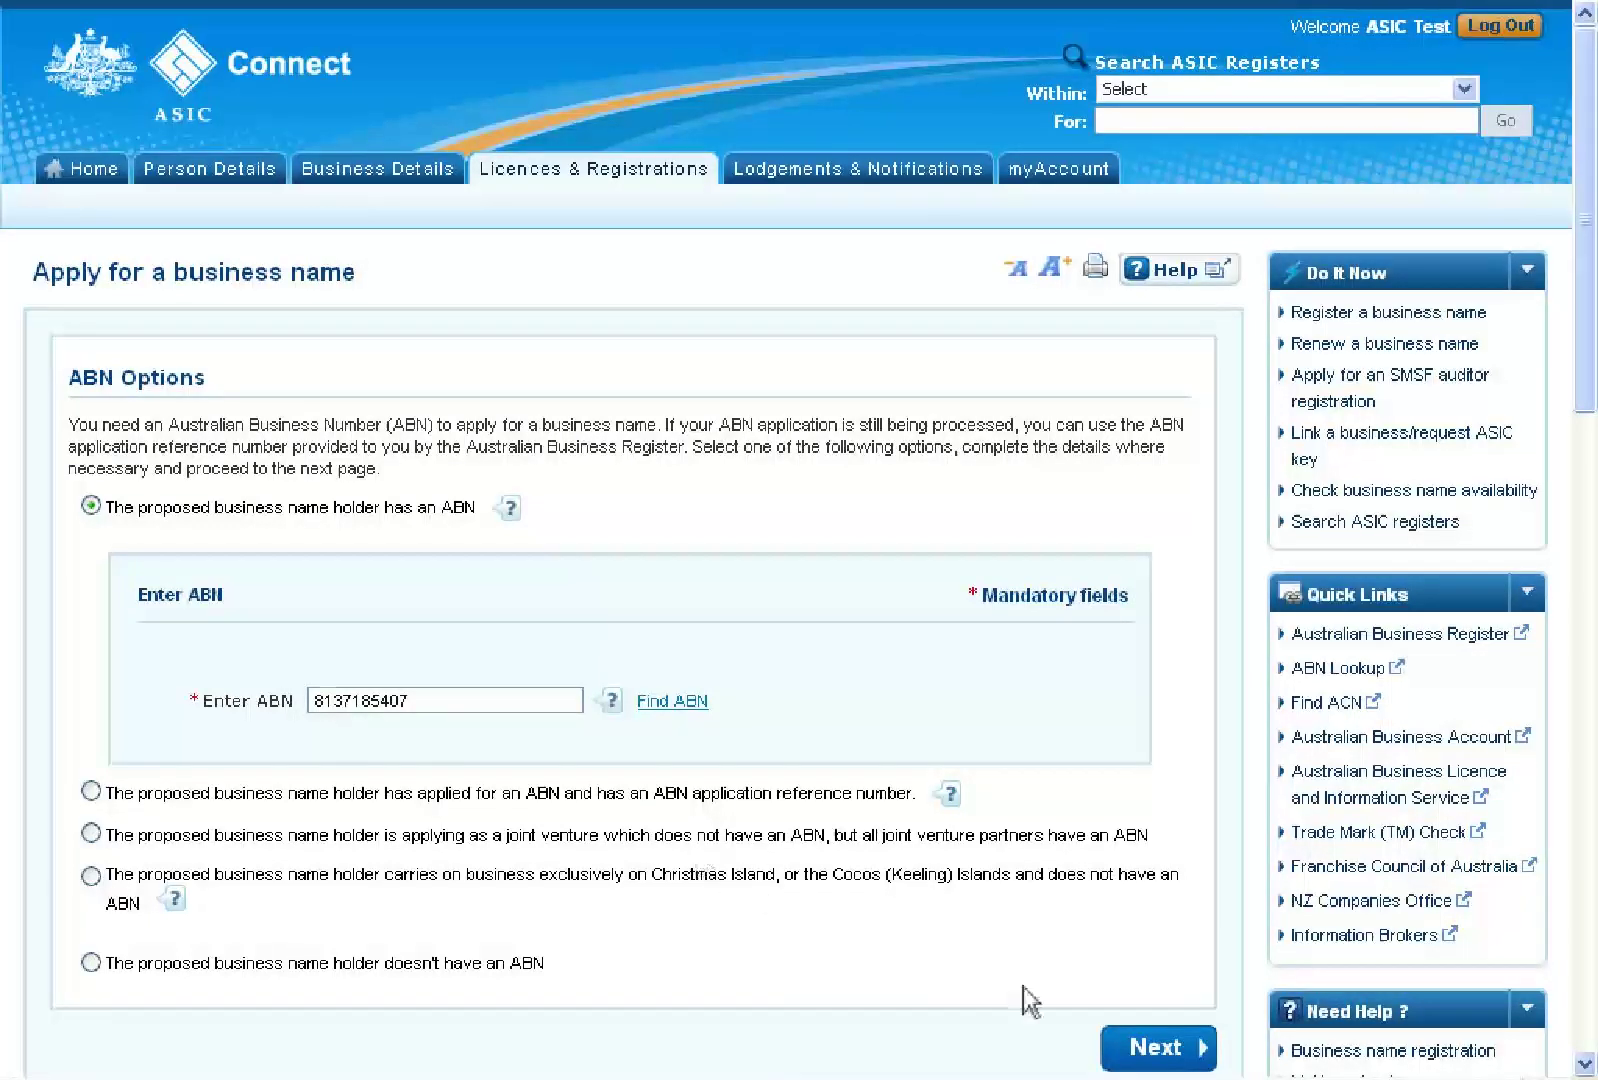
click(1157, 1048)
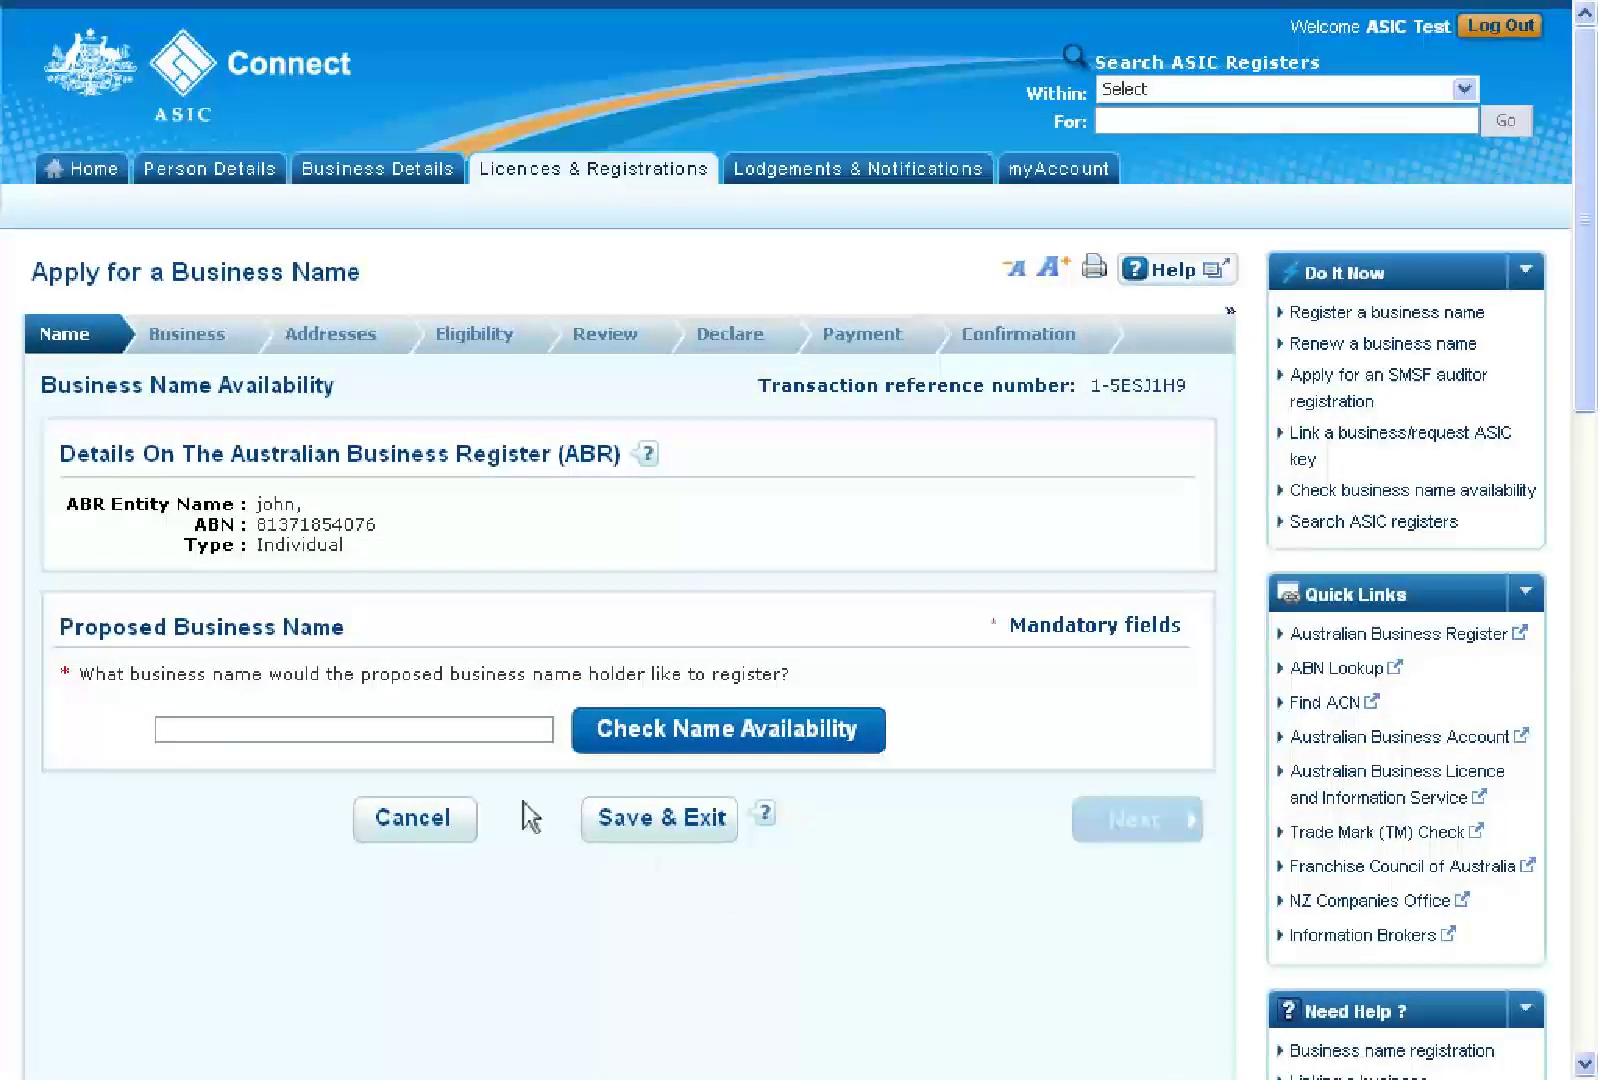
Enter a proposed business name and check its availability, revising it toward 'ASIC Test 6'
click(333, 731)
text(ASIC)
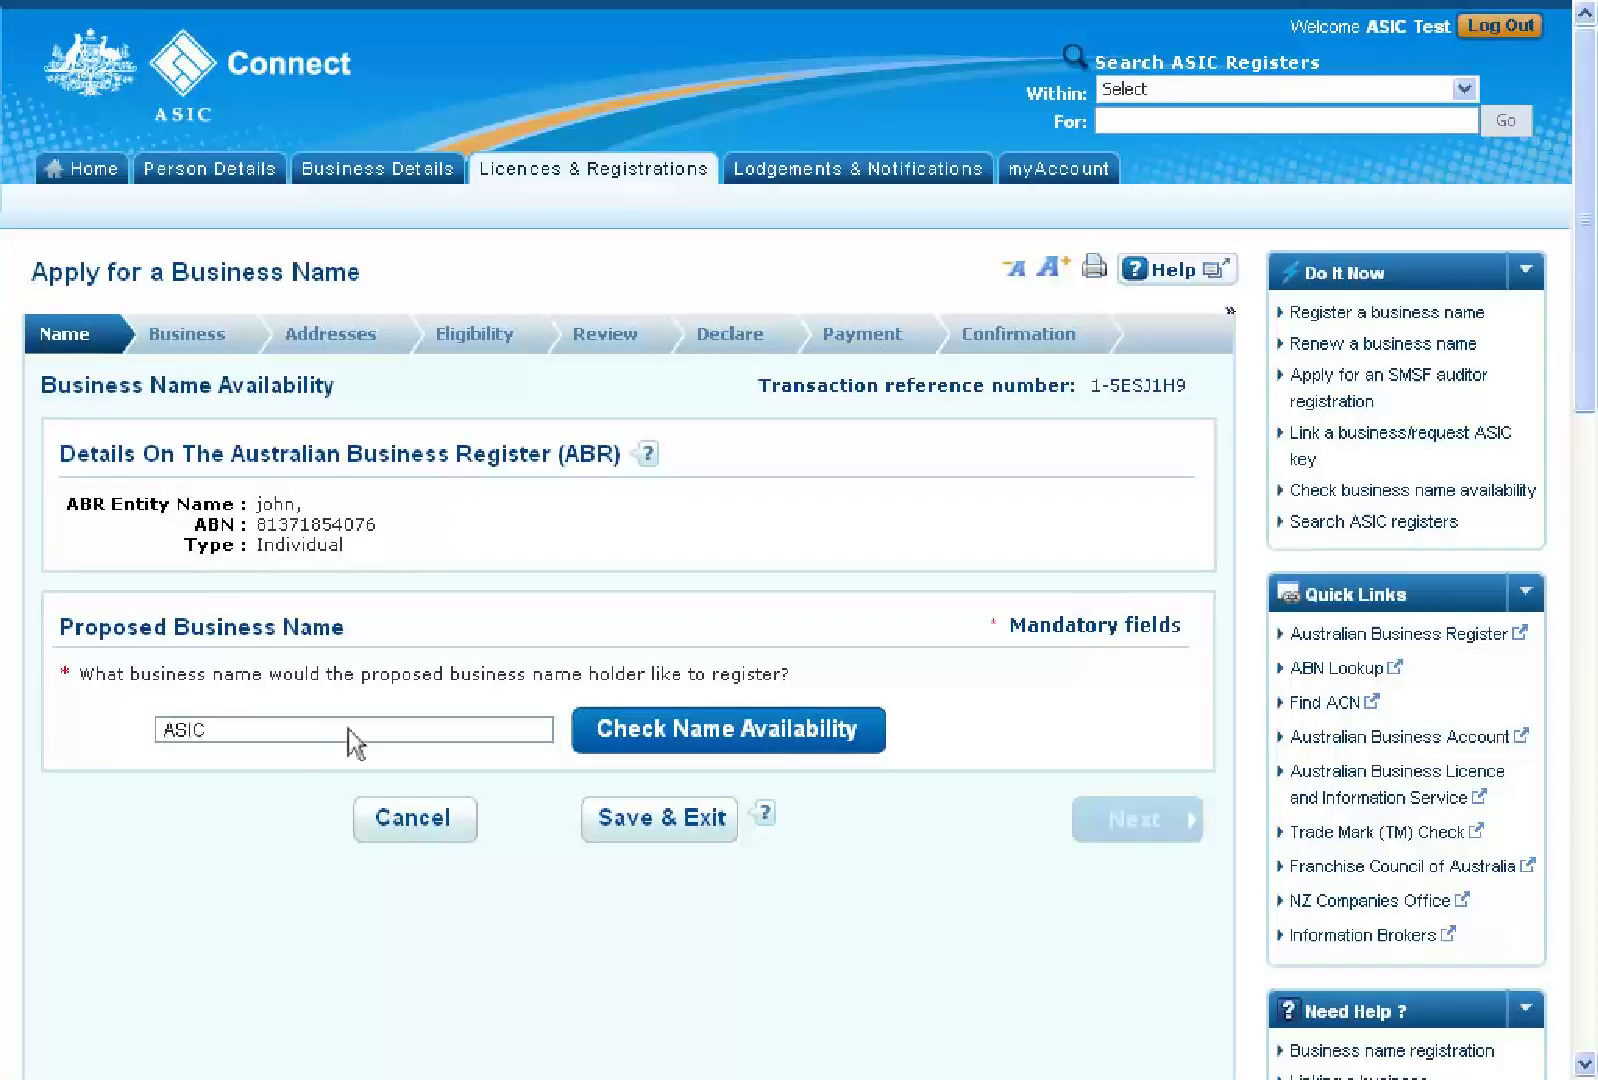
click(710, 737)
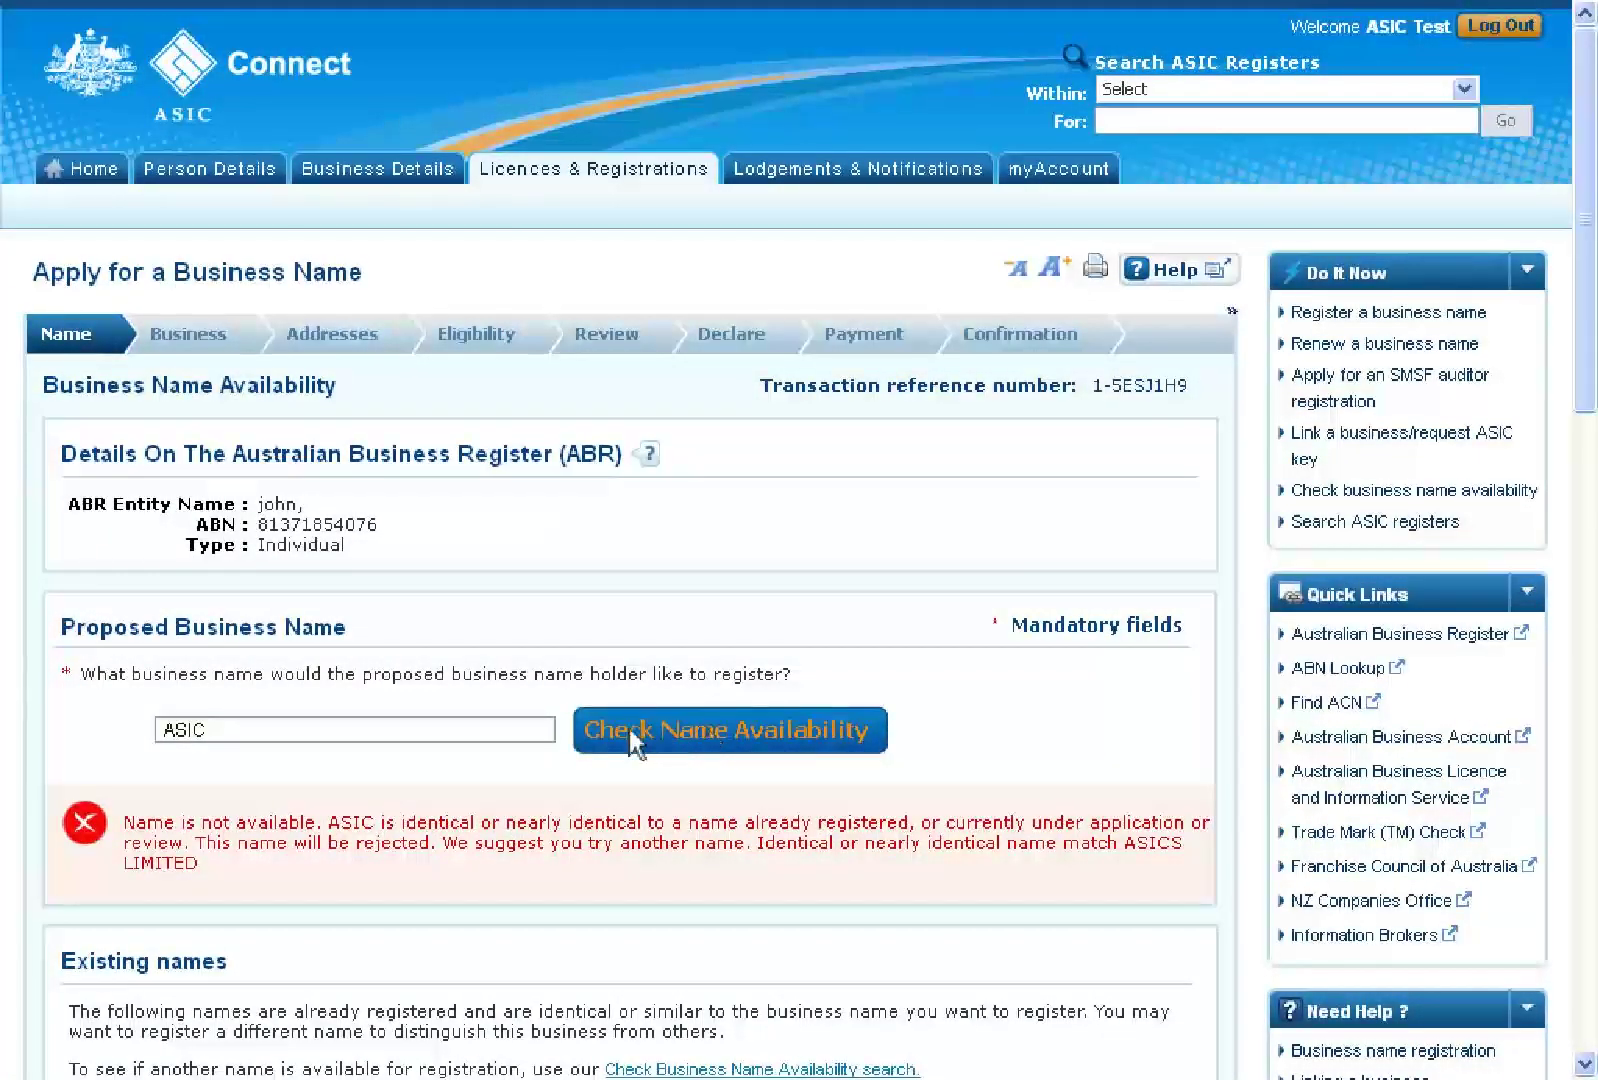
double_click(397, 730)
text(ASIC test)
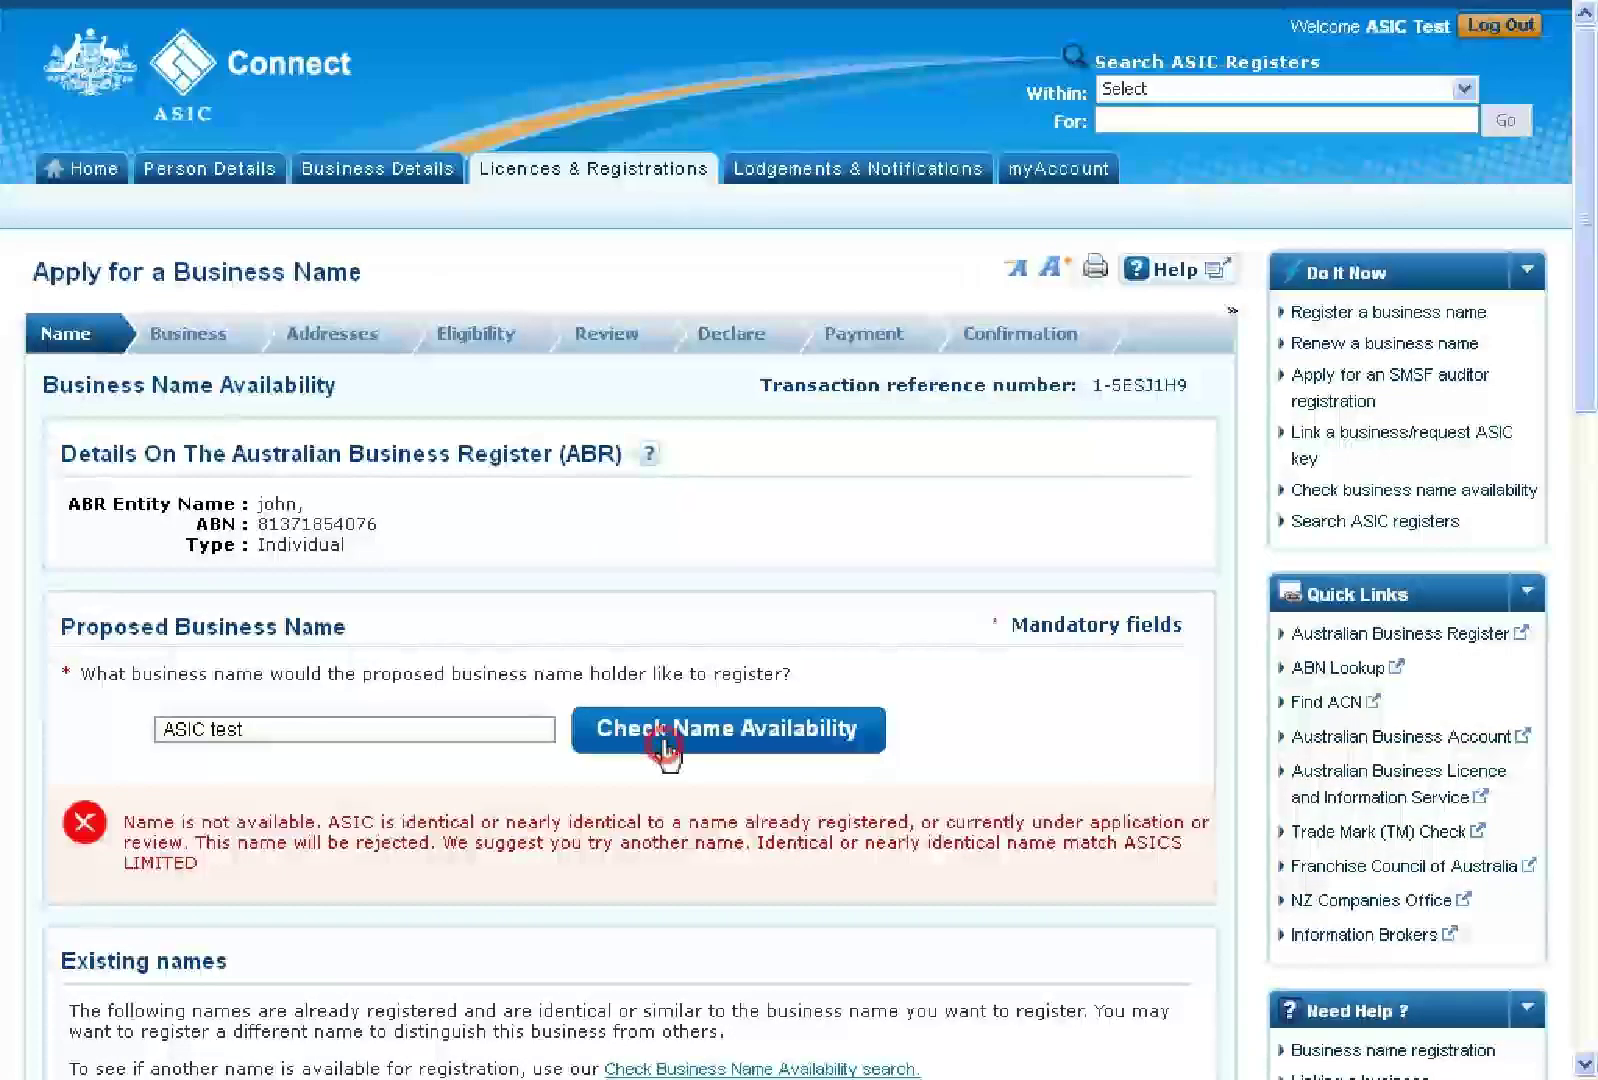
Choose a 3-year registration period and proceed to the holder details
scroll(665, 752, down, 5)
scroll(668, 755, down, 2)
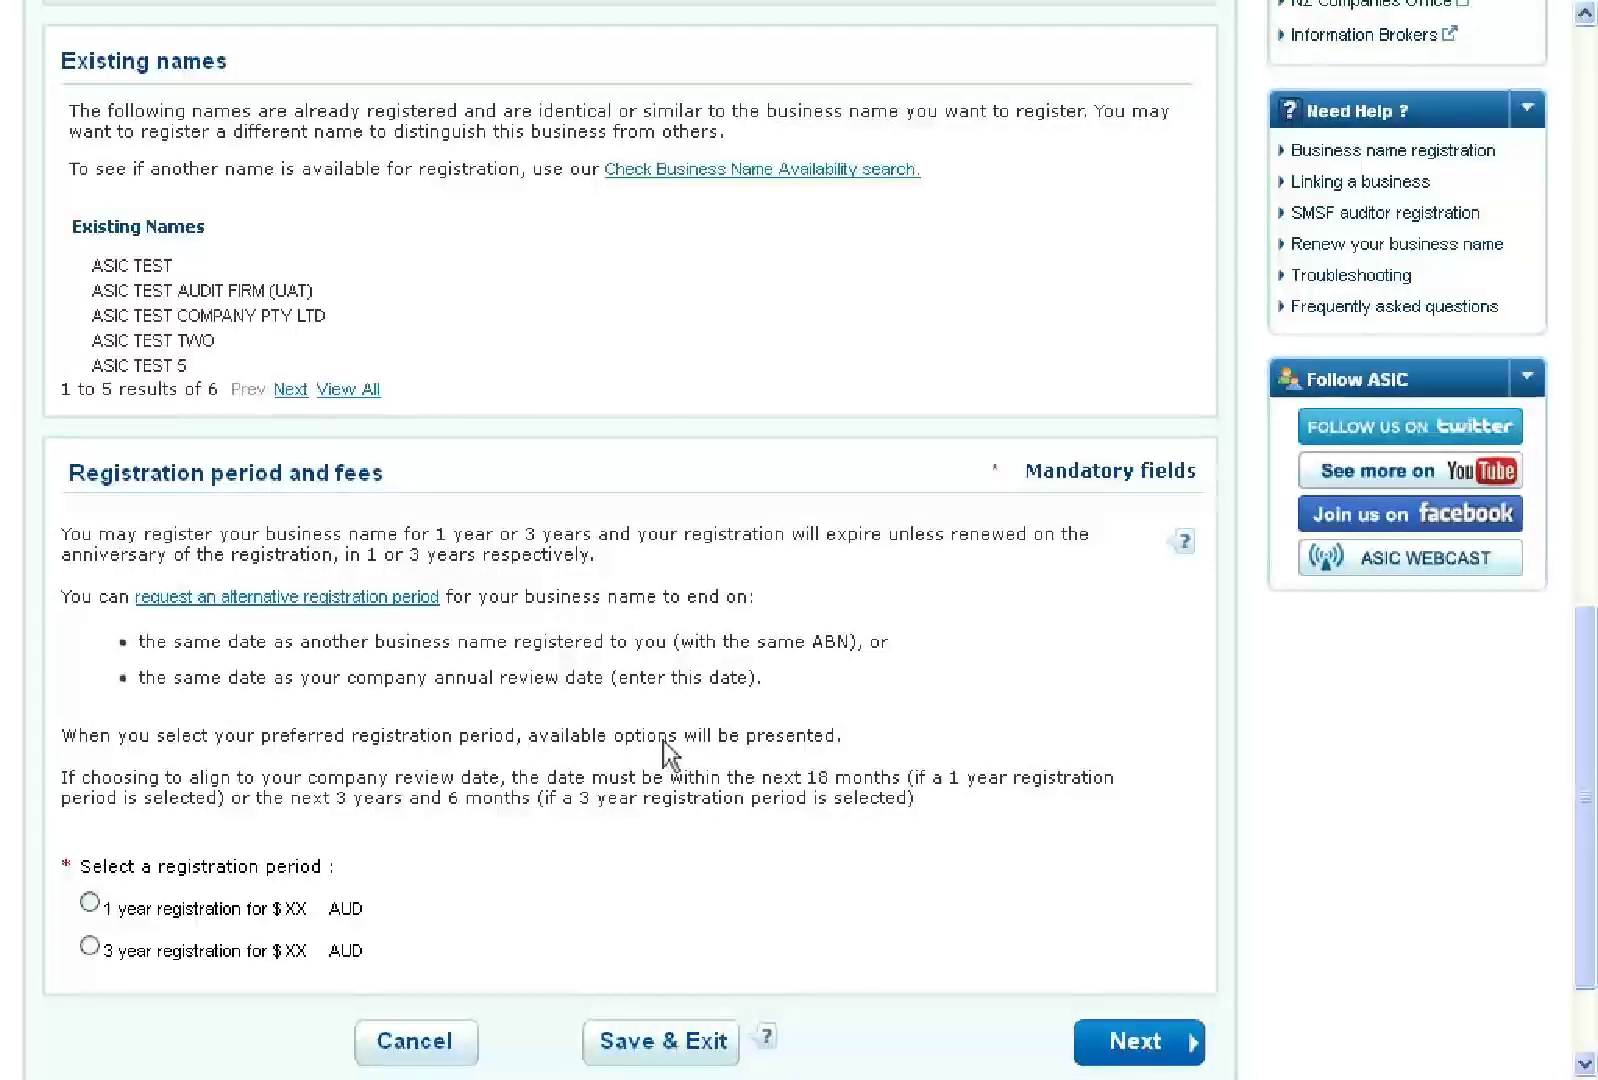
click(89, 946)
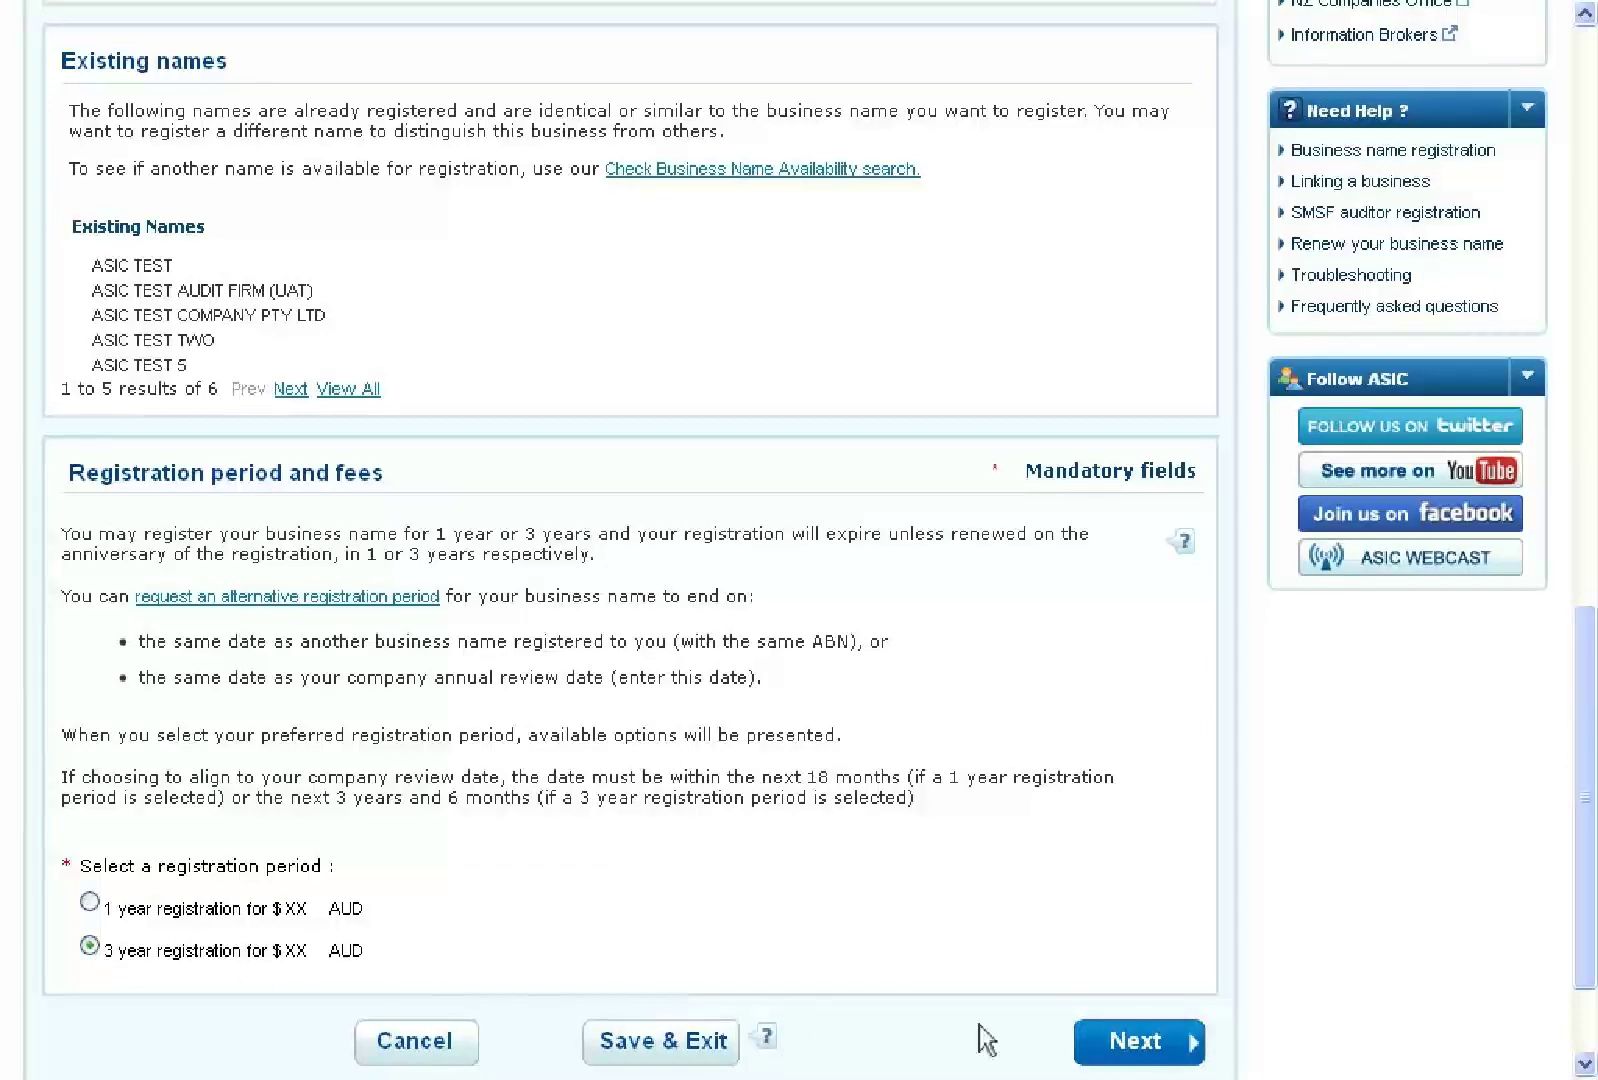
click(1138, 1043)
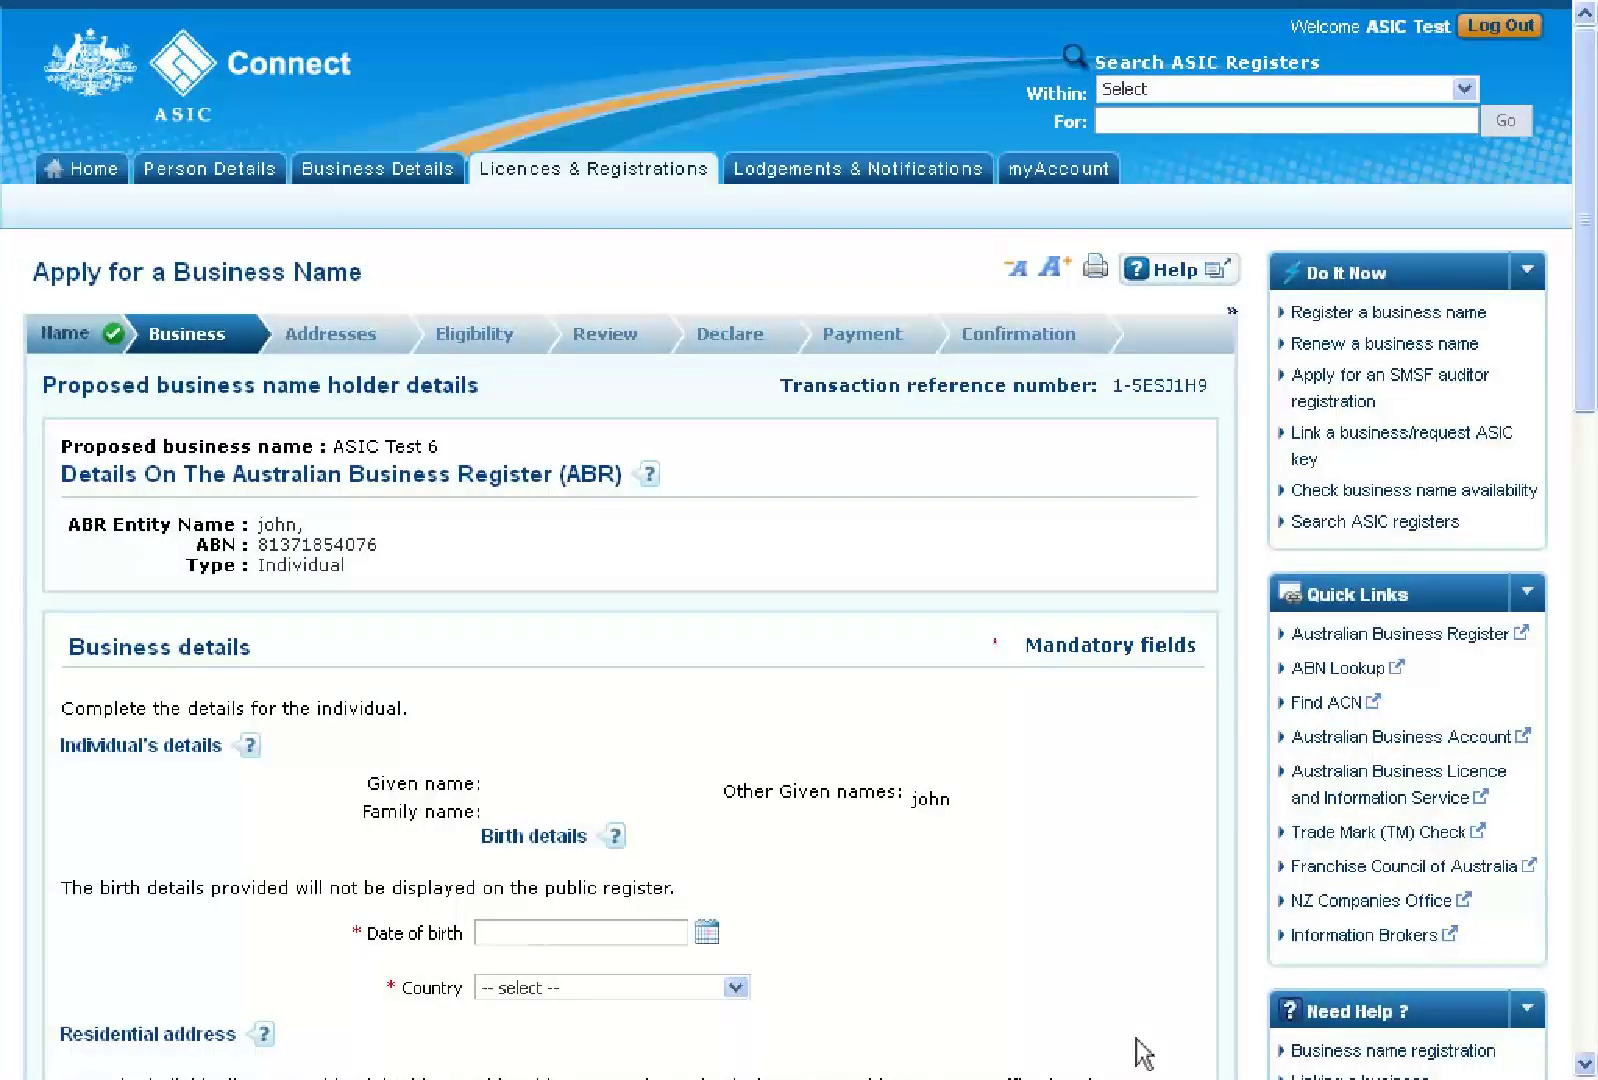
Enter the holder's date of birth and birthplace: Australia, New South Wales, Sydney
click(551, 936)
text(23/09/1972)
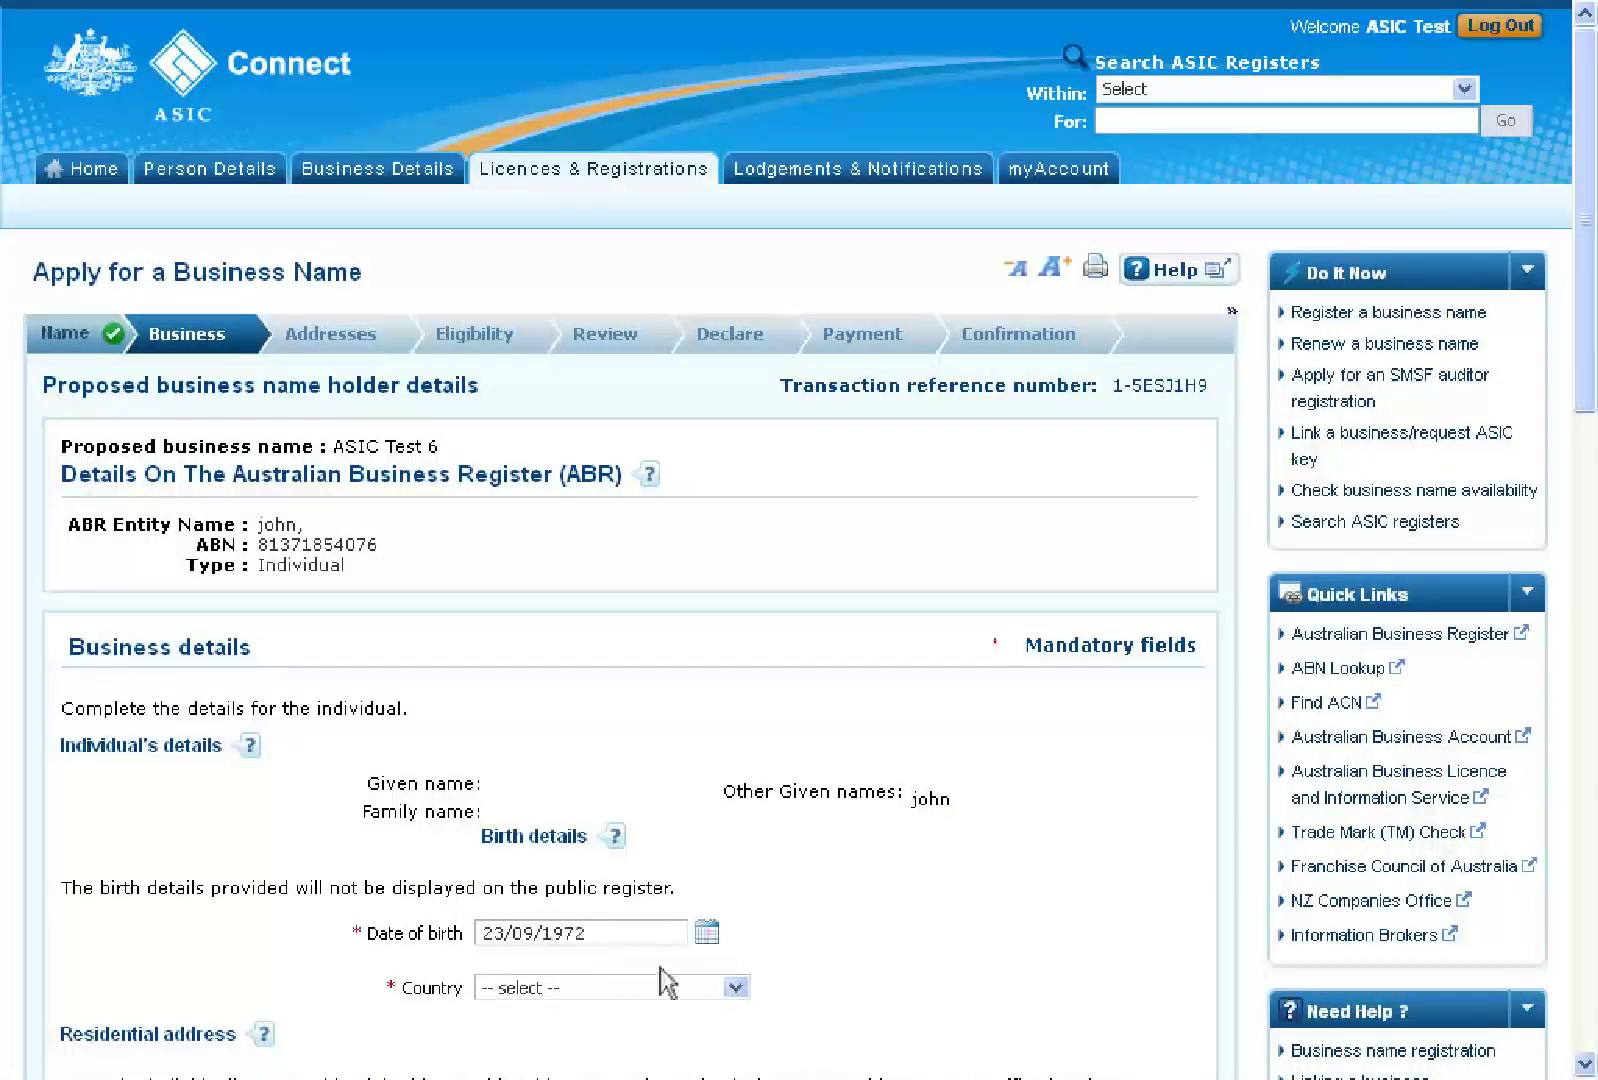
click(736, 990)
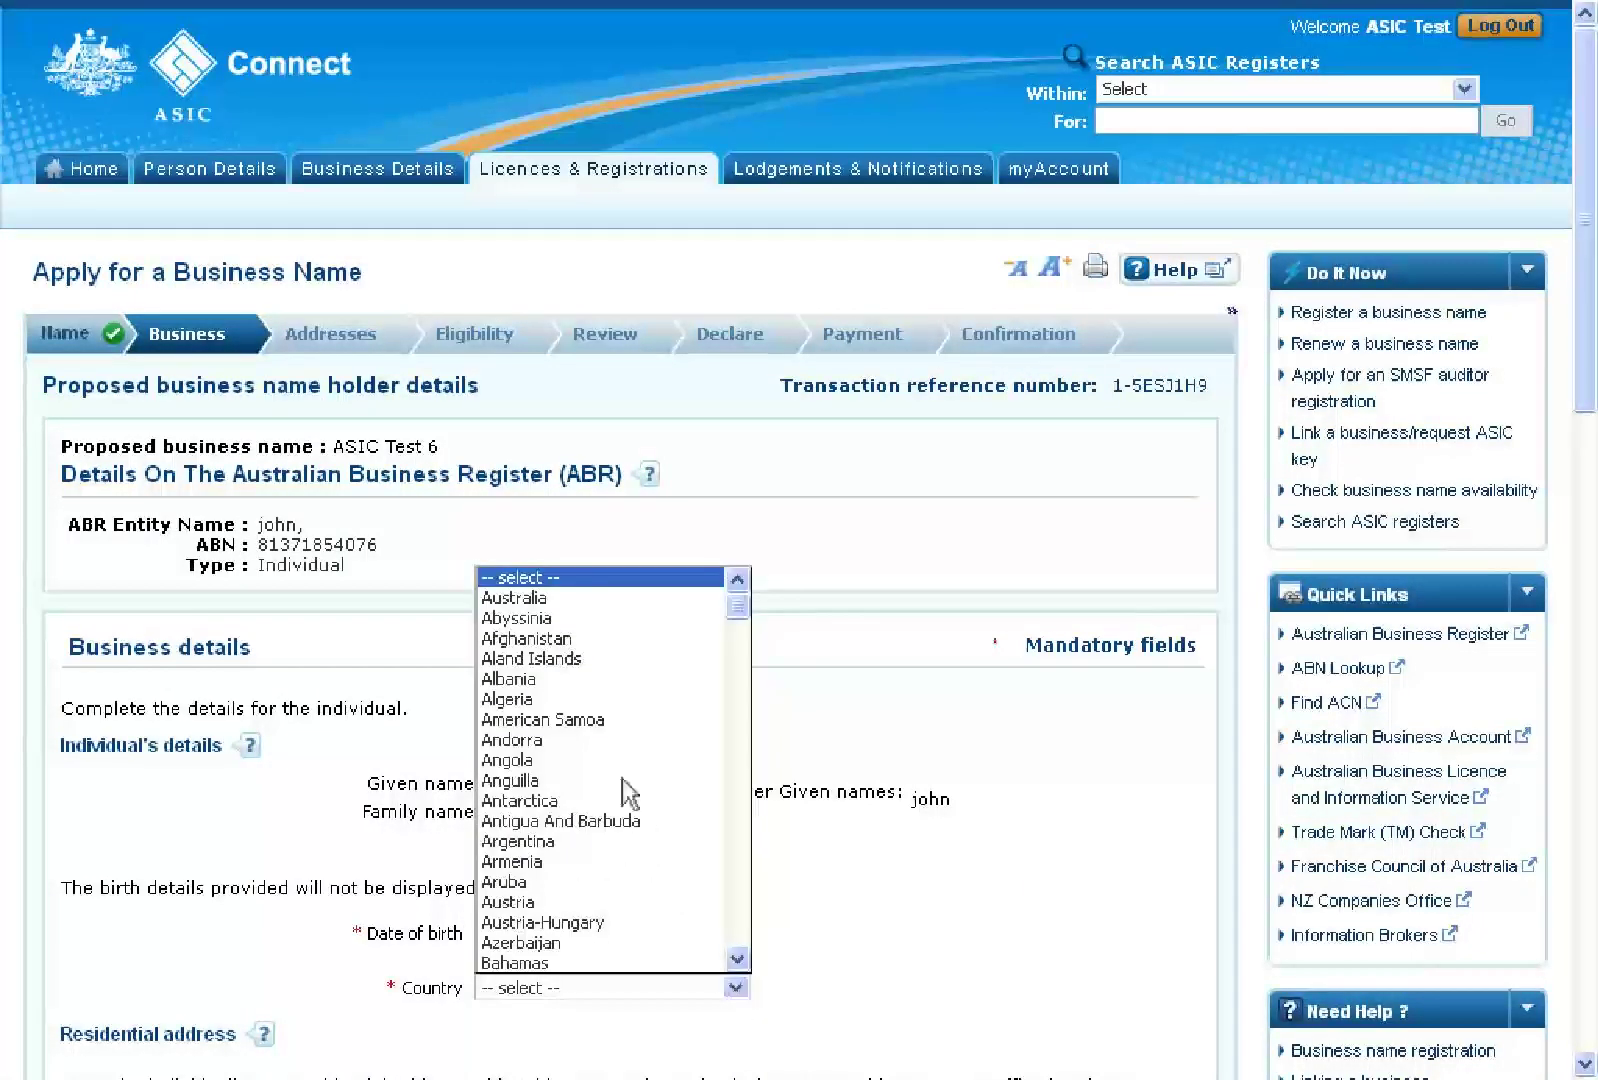
click(529, 600)
scroll(532, 608, down, 4)
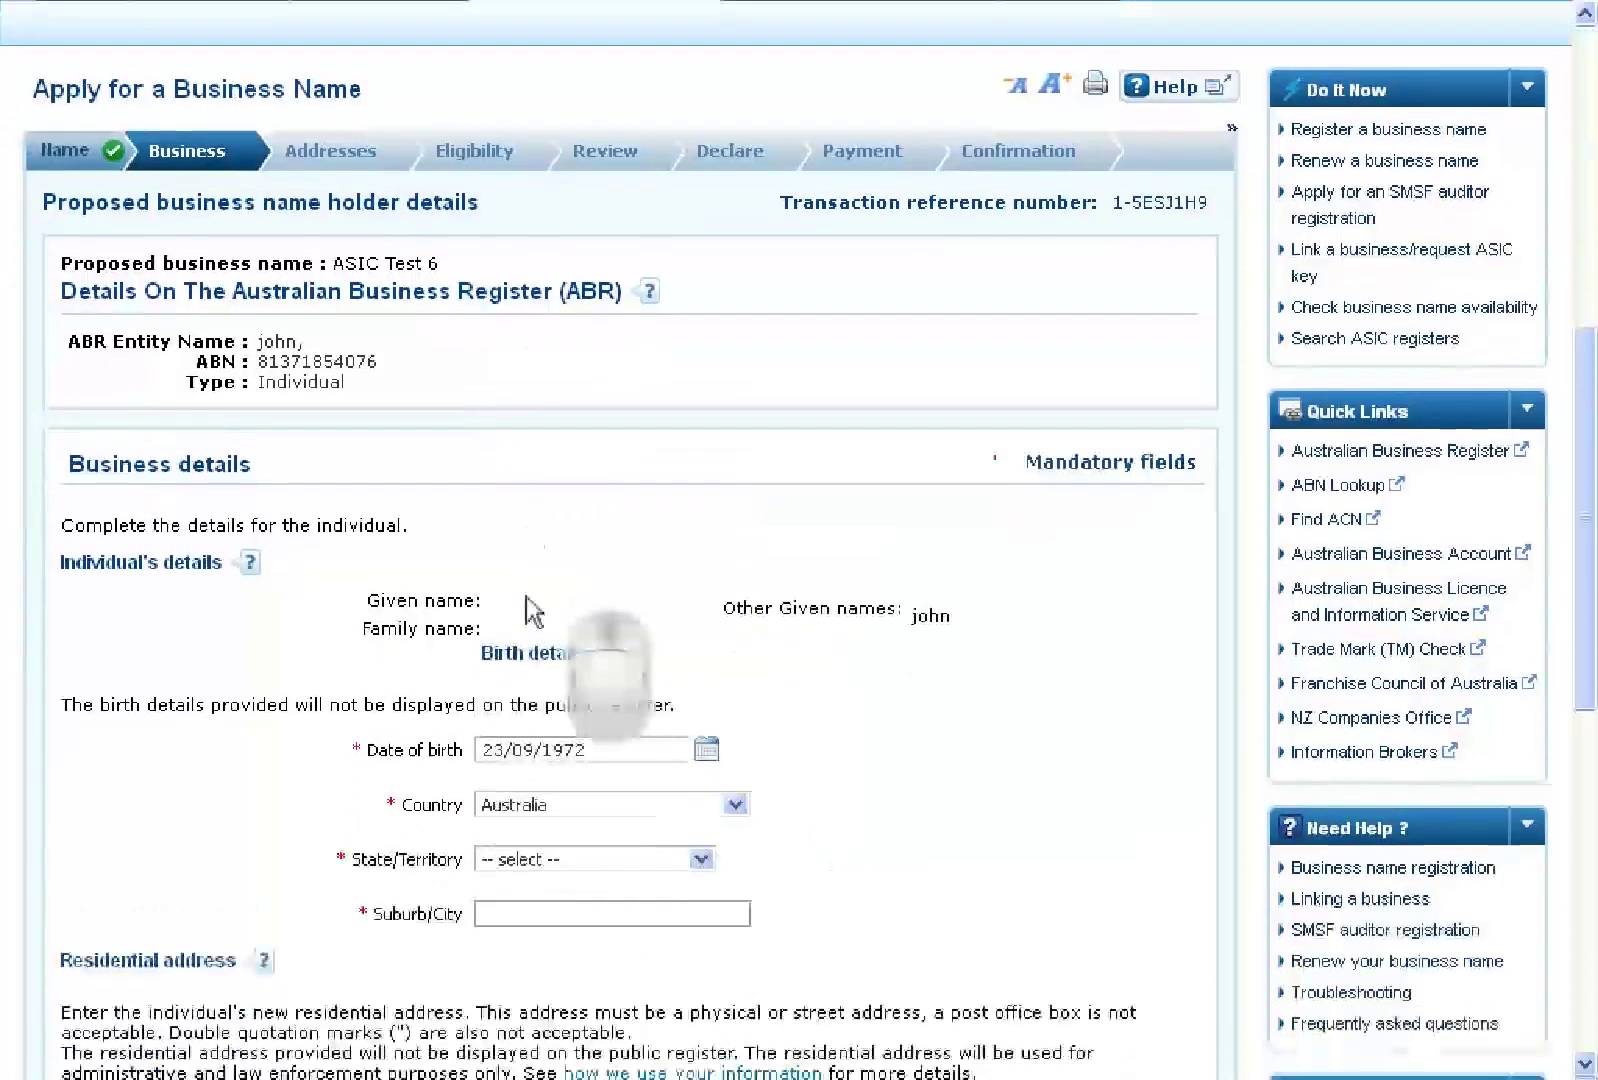
click(703, 712)
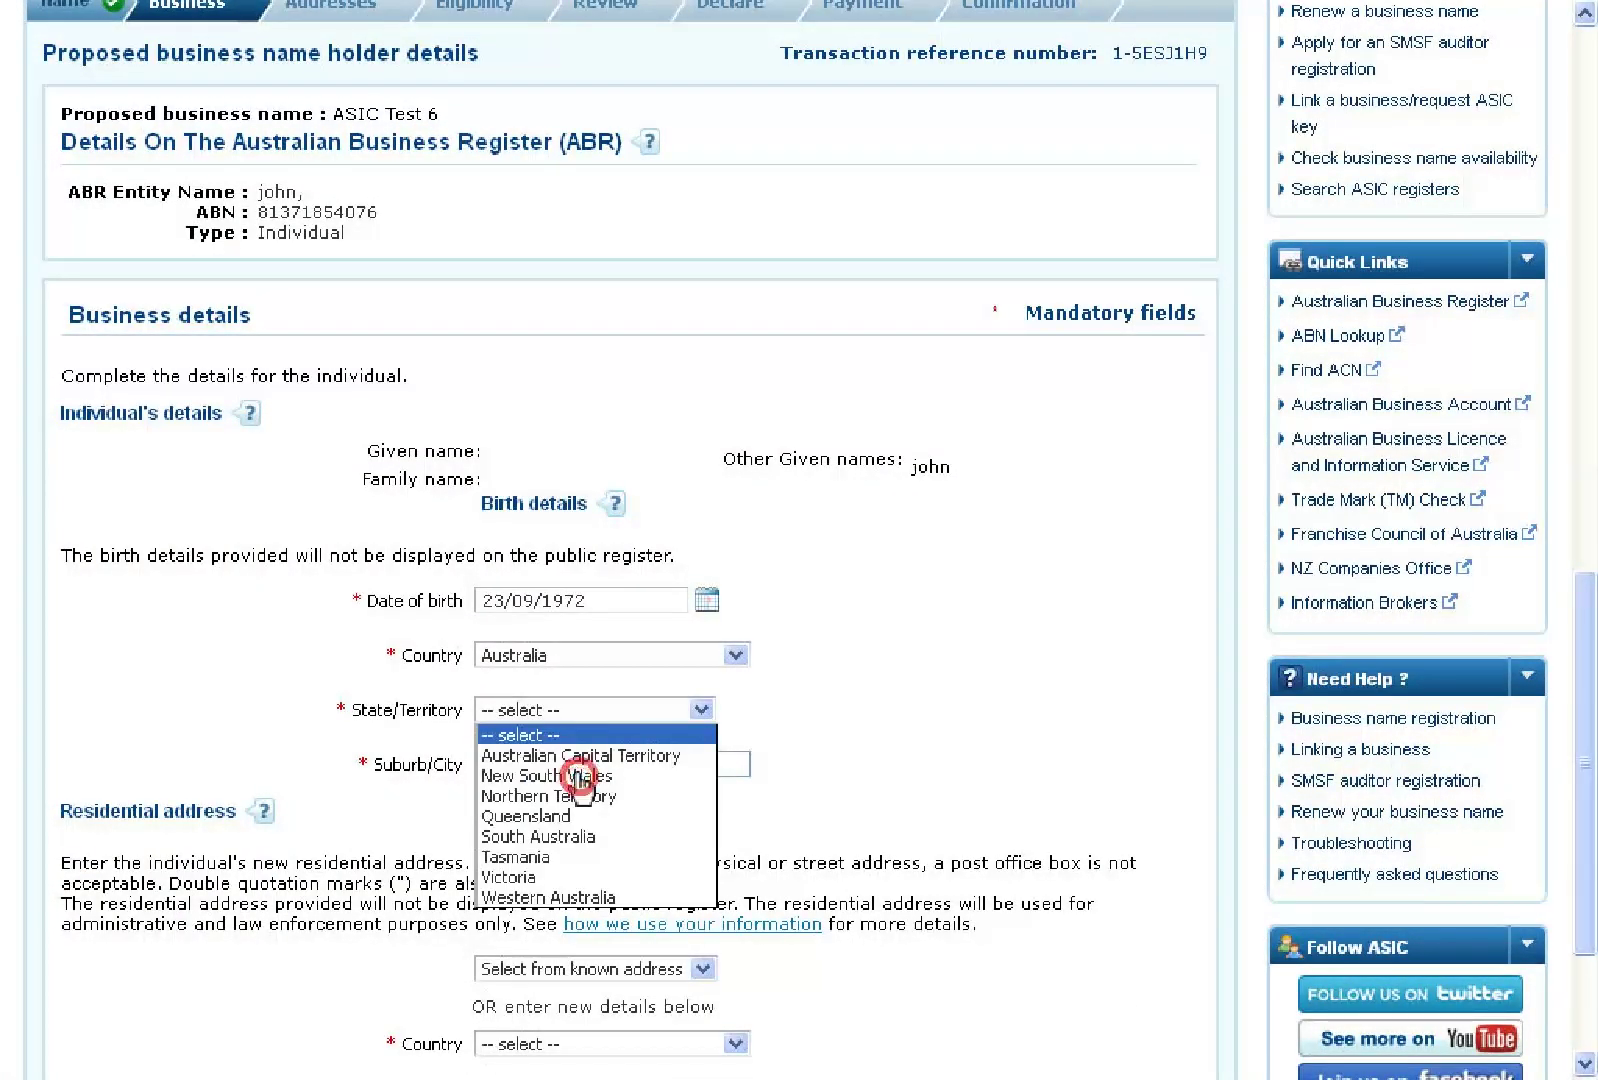
click(580, 777)
click(584, 766)
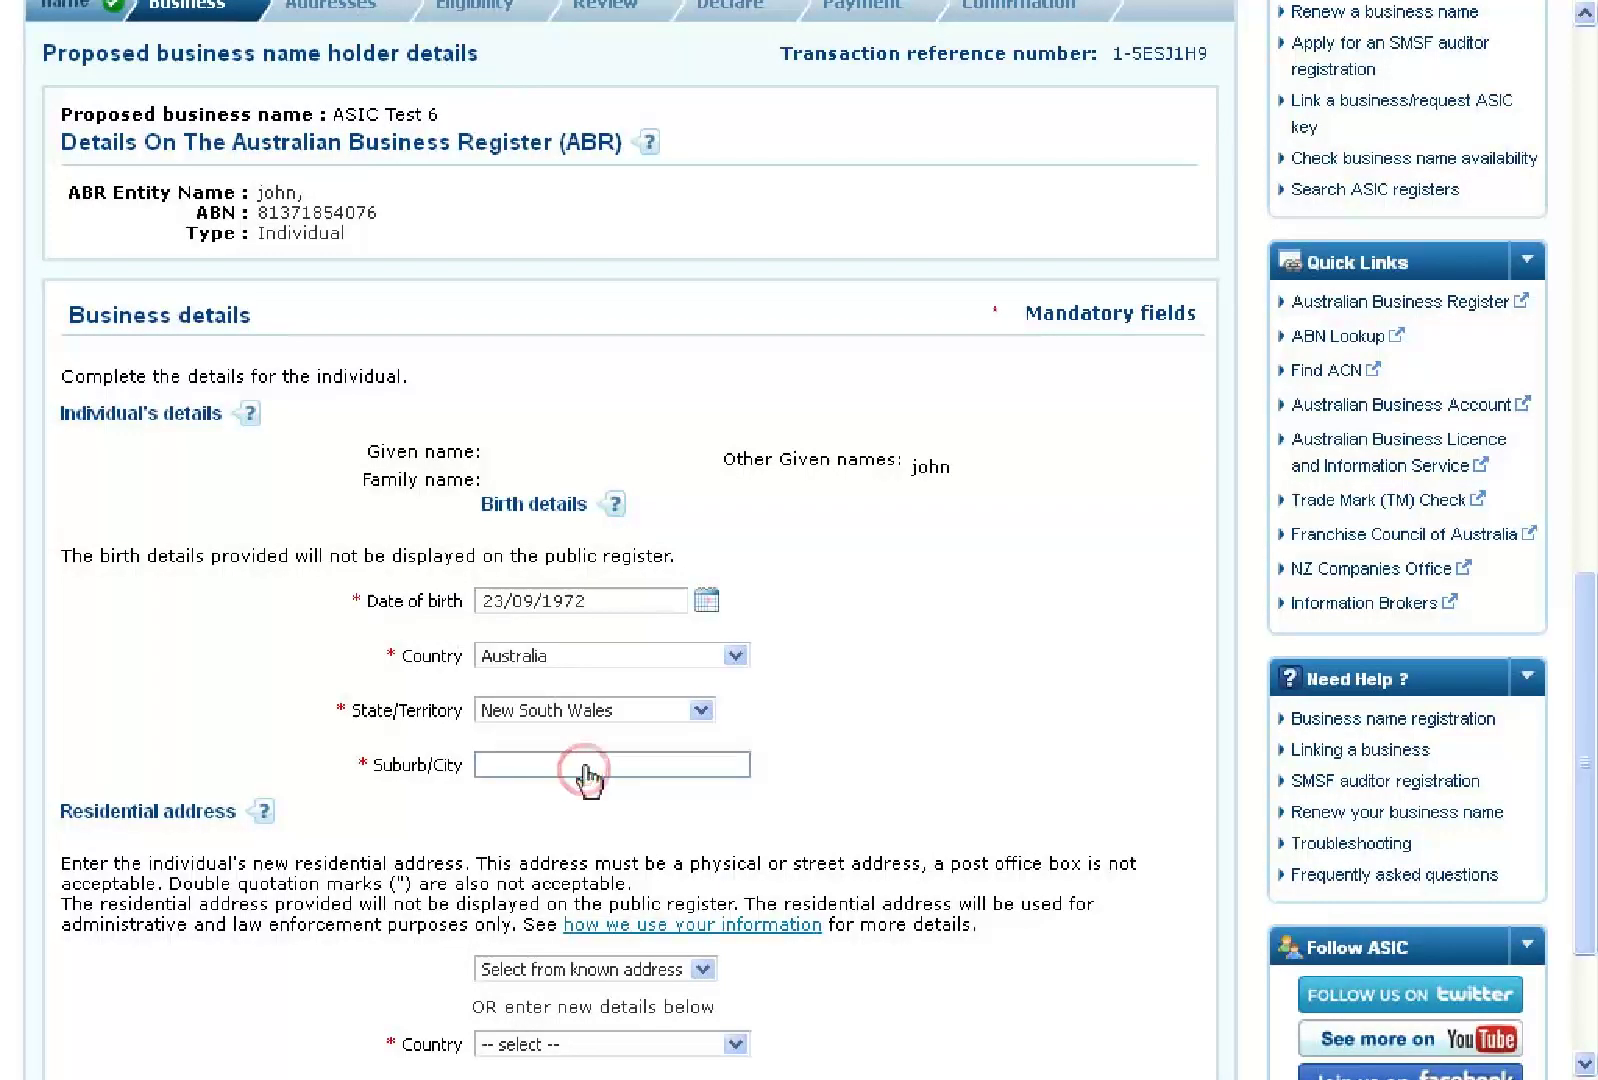
text(Sydney)
scroll(588, 775, down, 5)
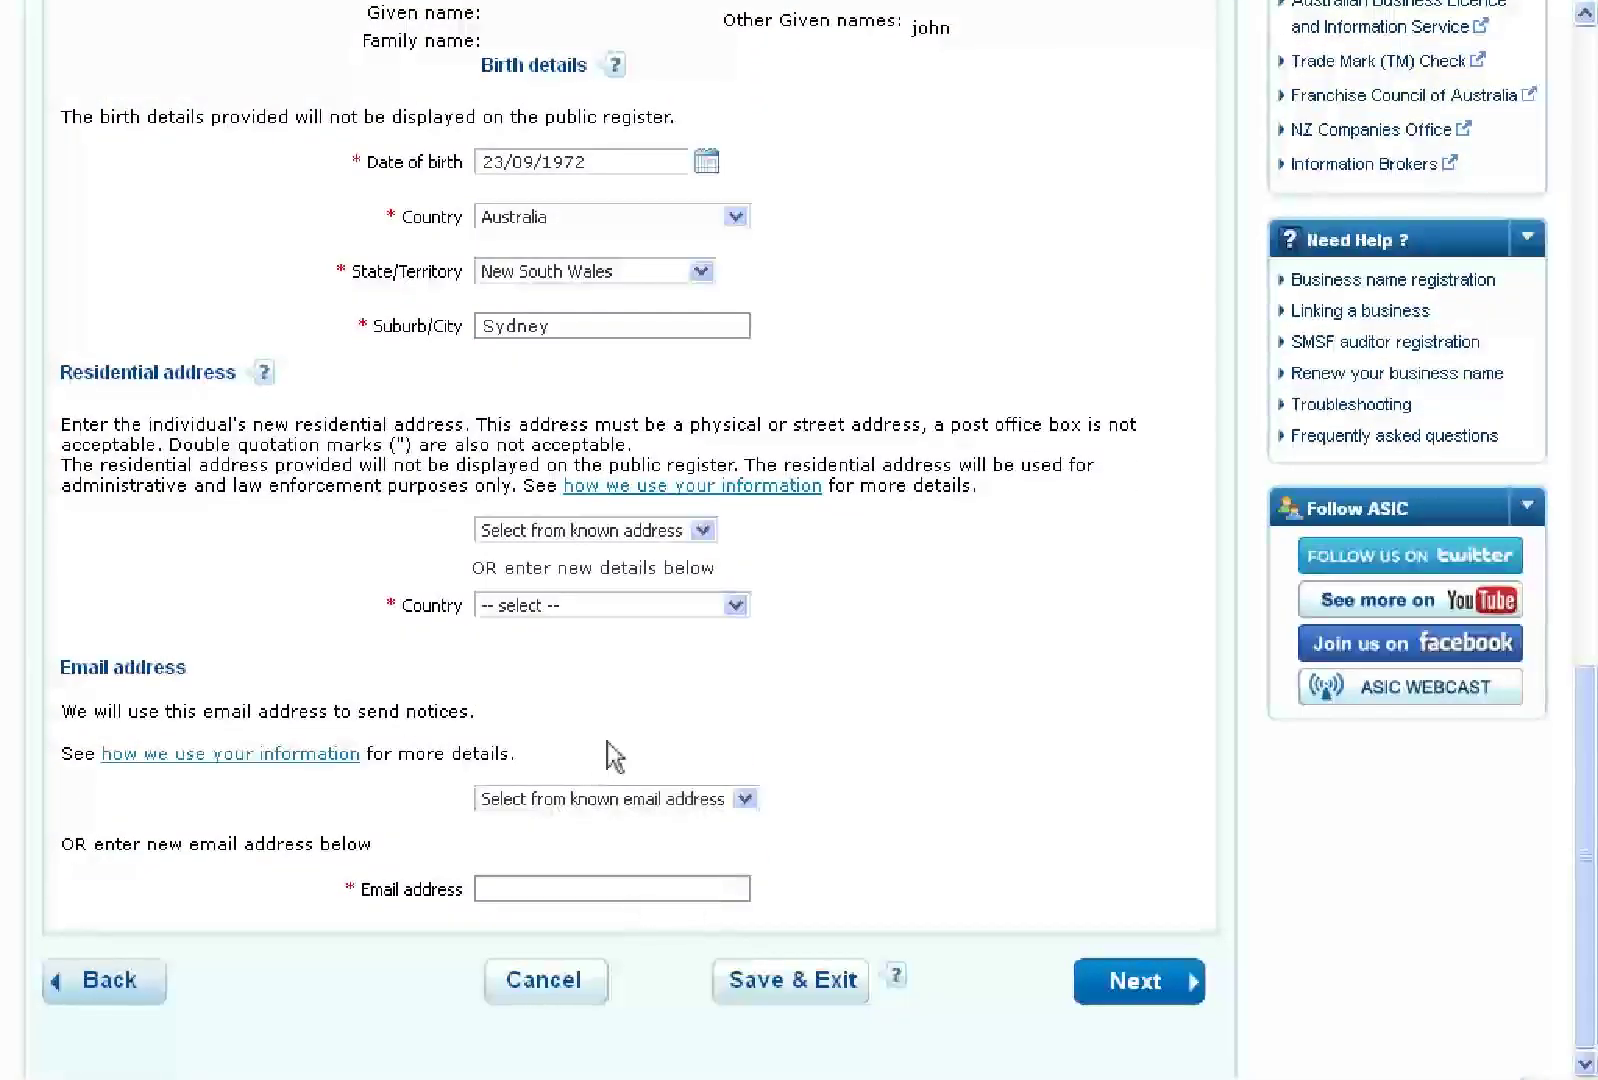
click(736, 605)
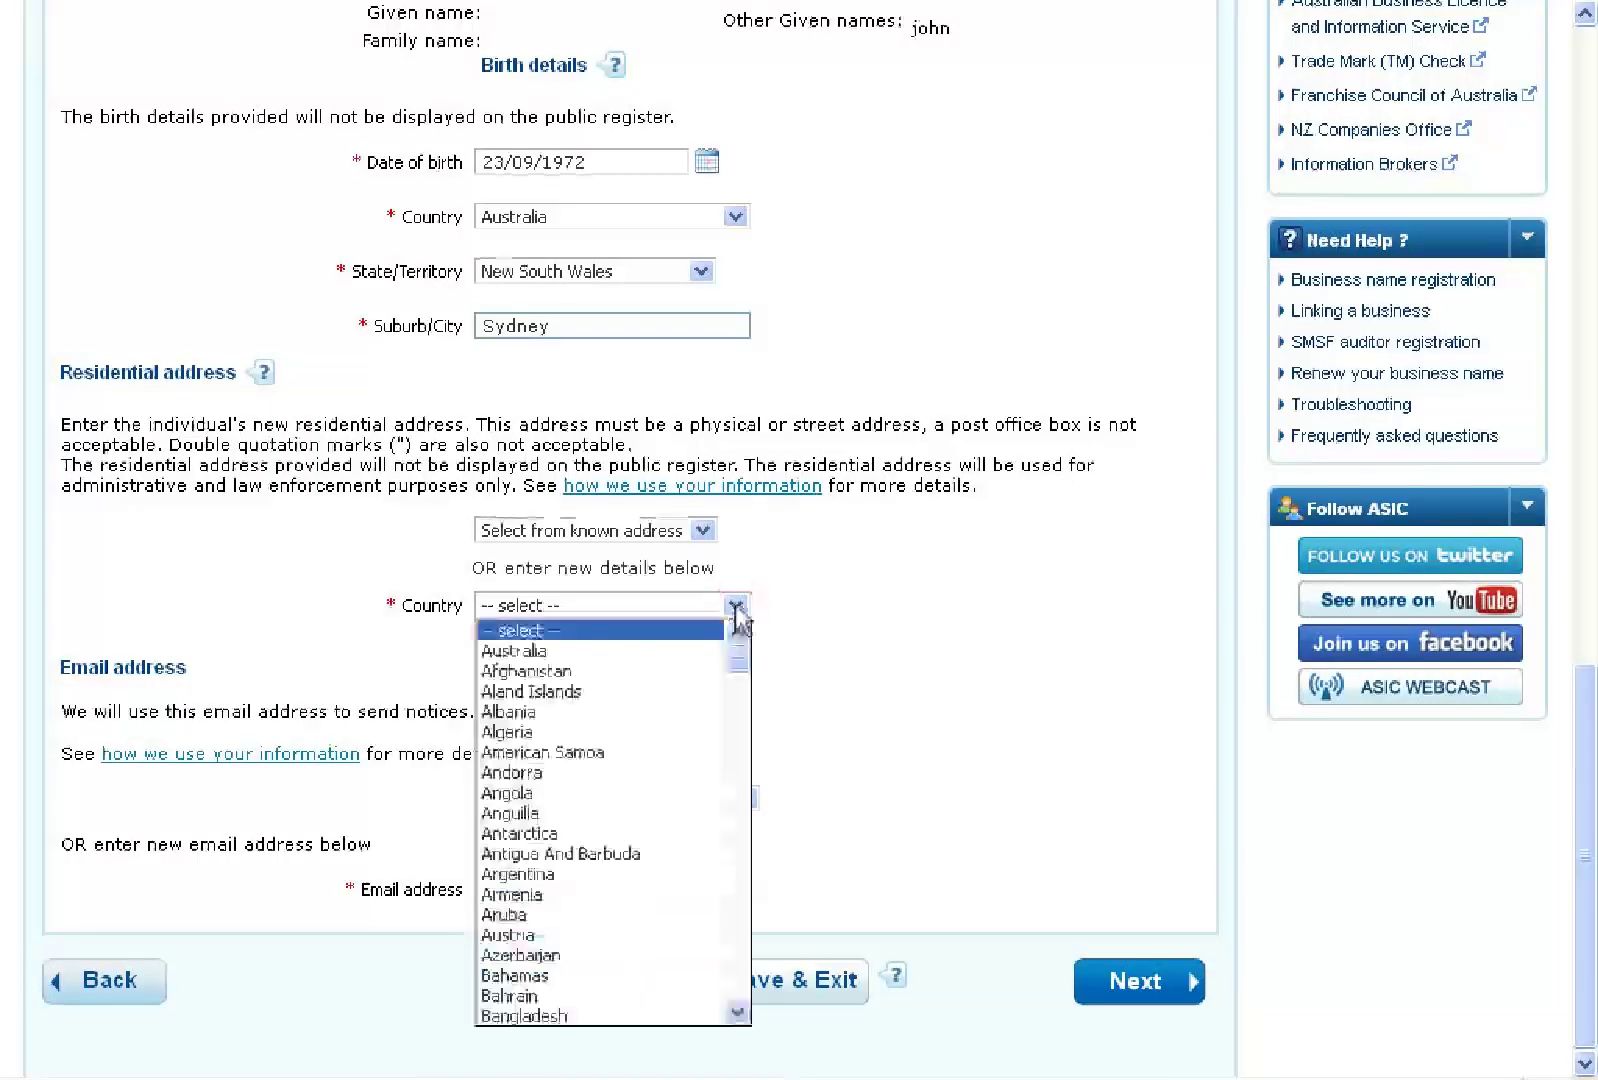
Set the residential country to Australia and enter the street number, street name and street type St
click(546, 654)
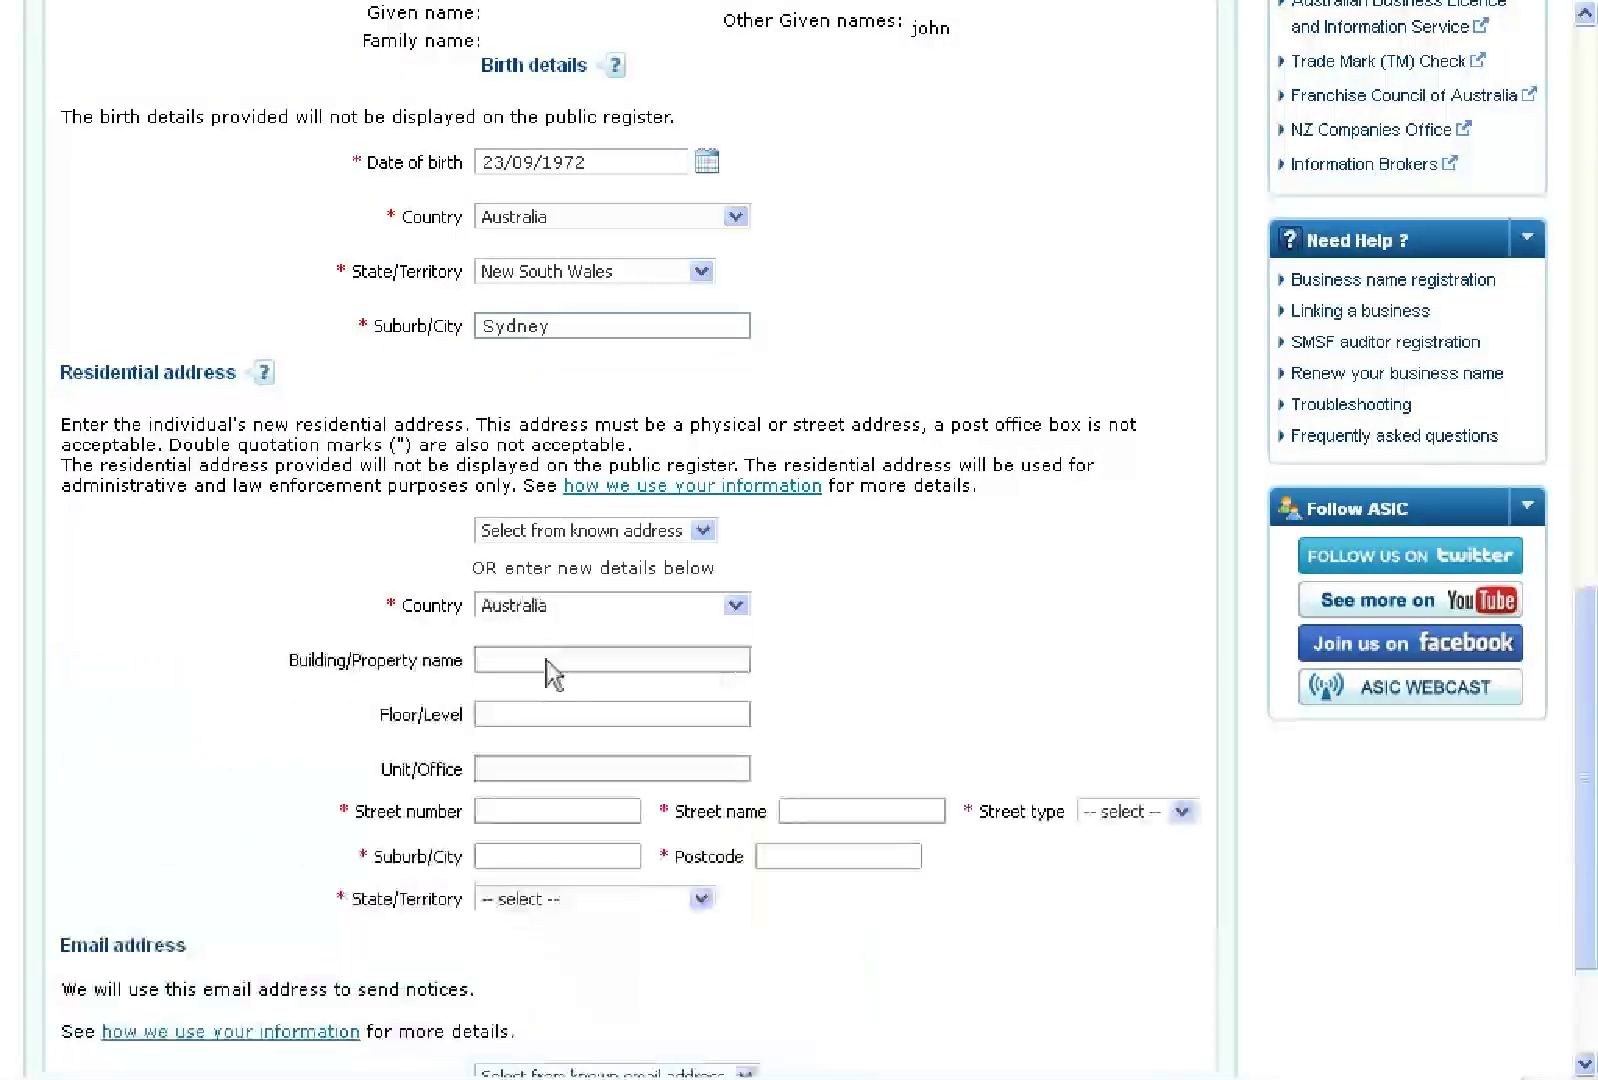
click(561, 815)
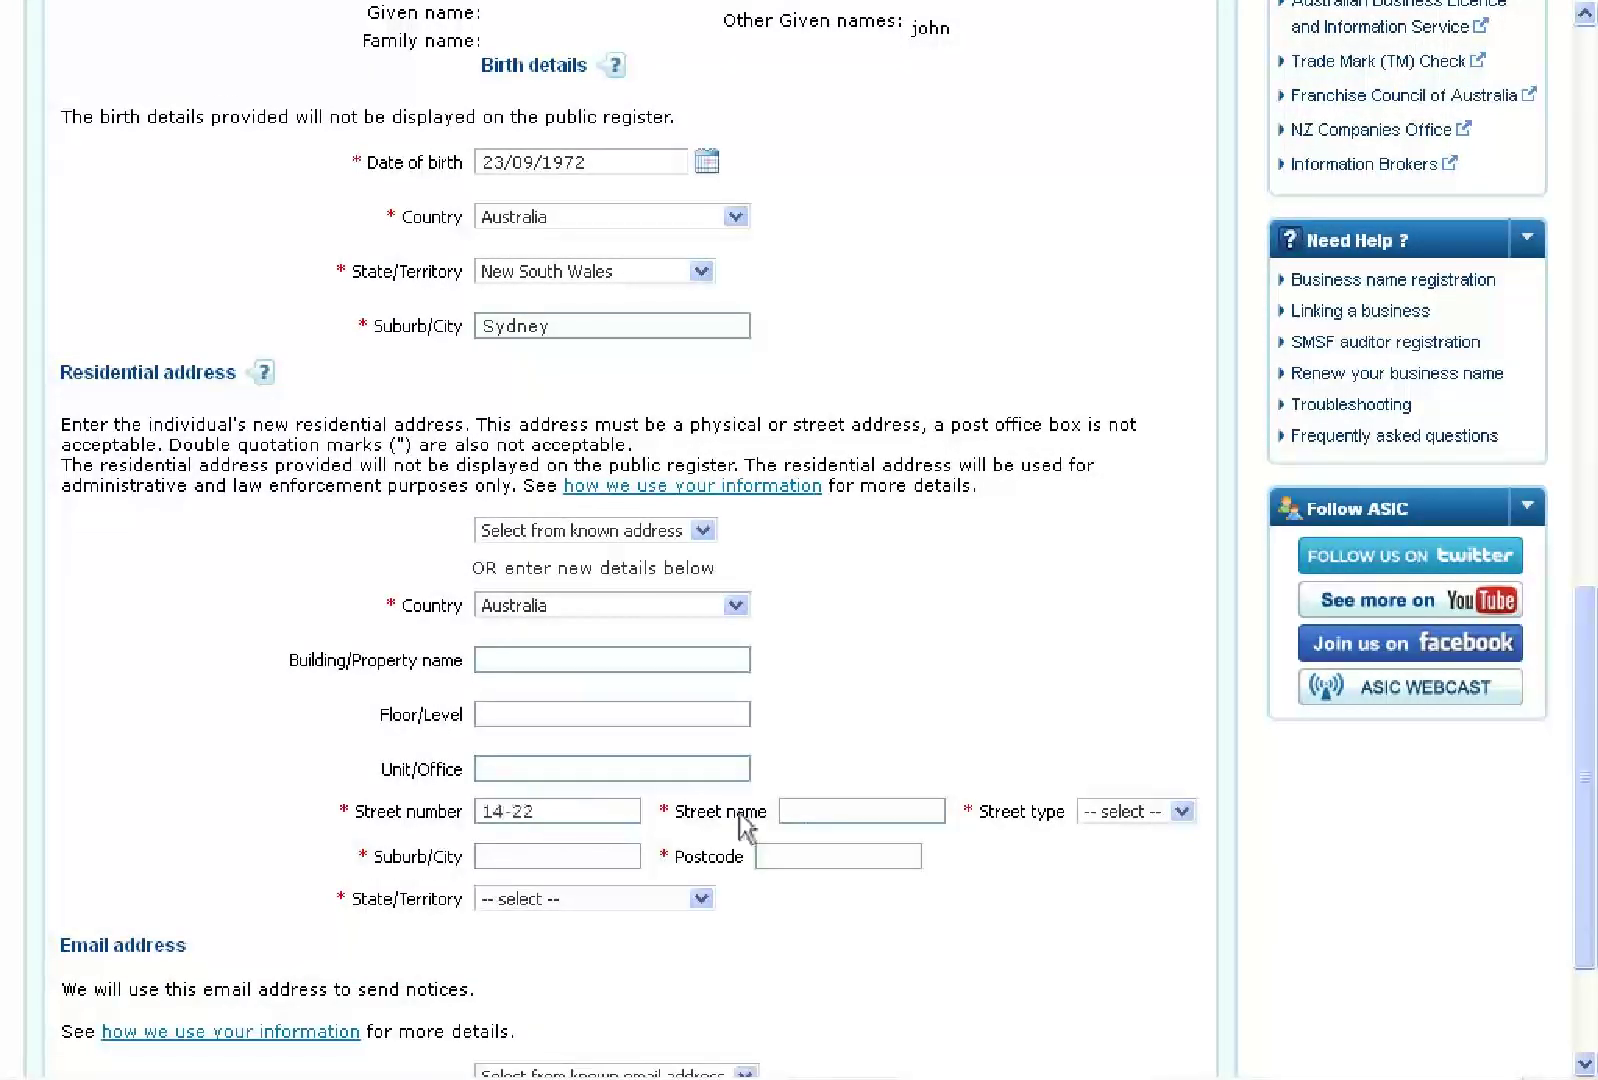
click(861, 814)
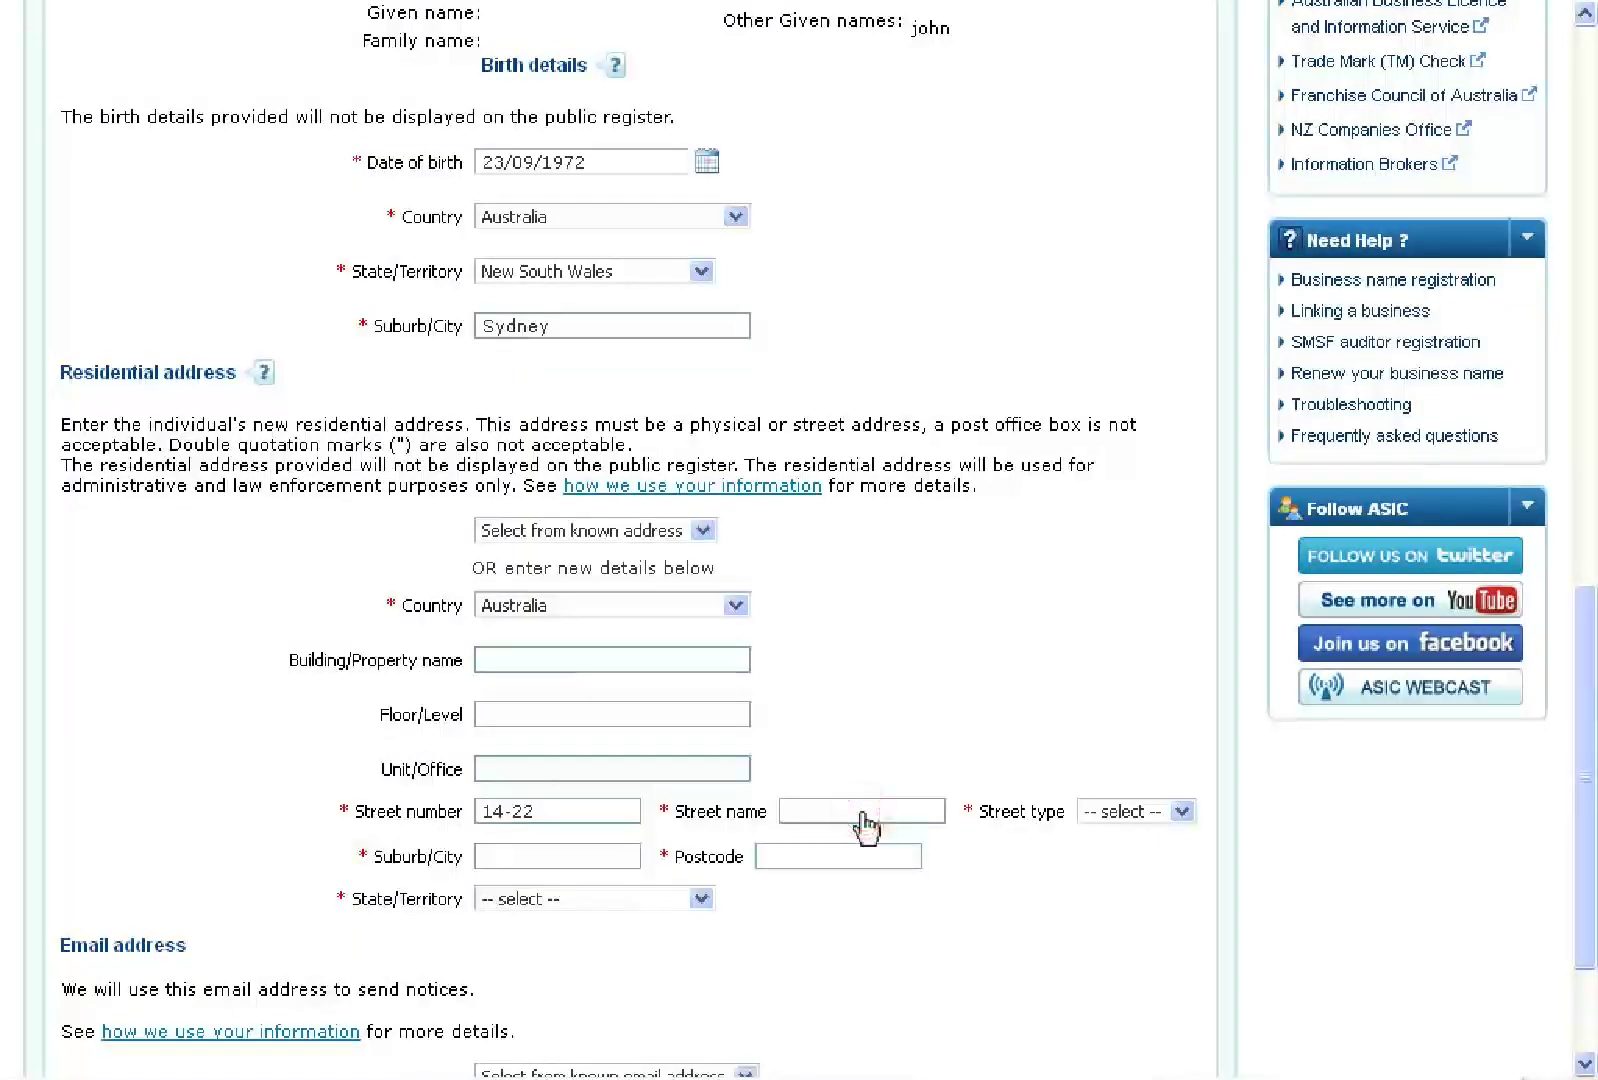
click(1182, 812)
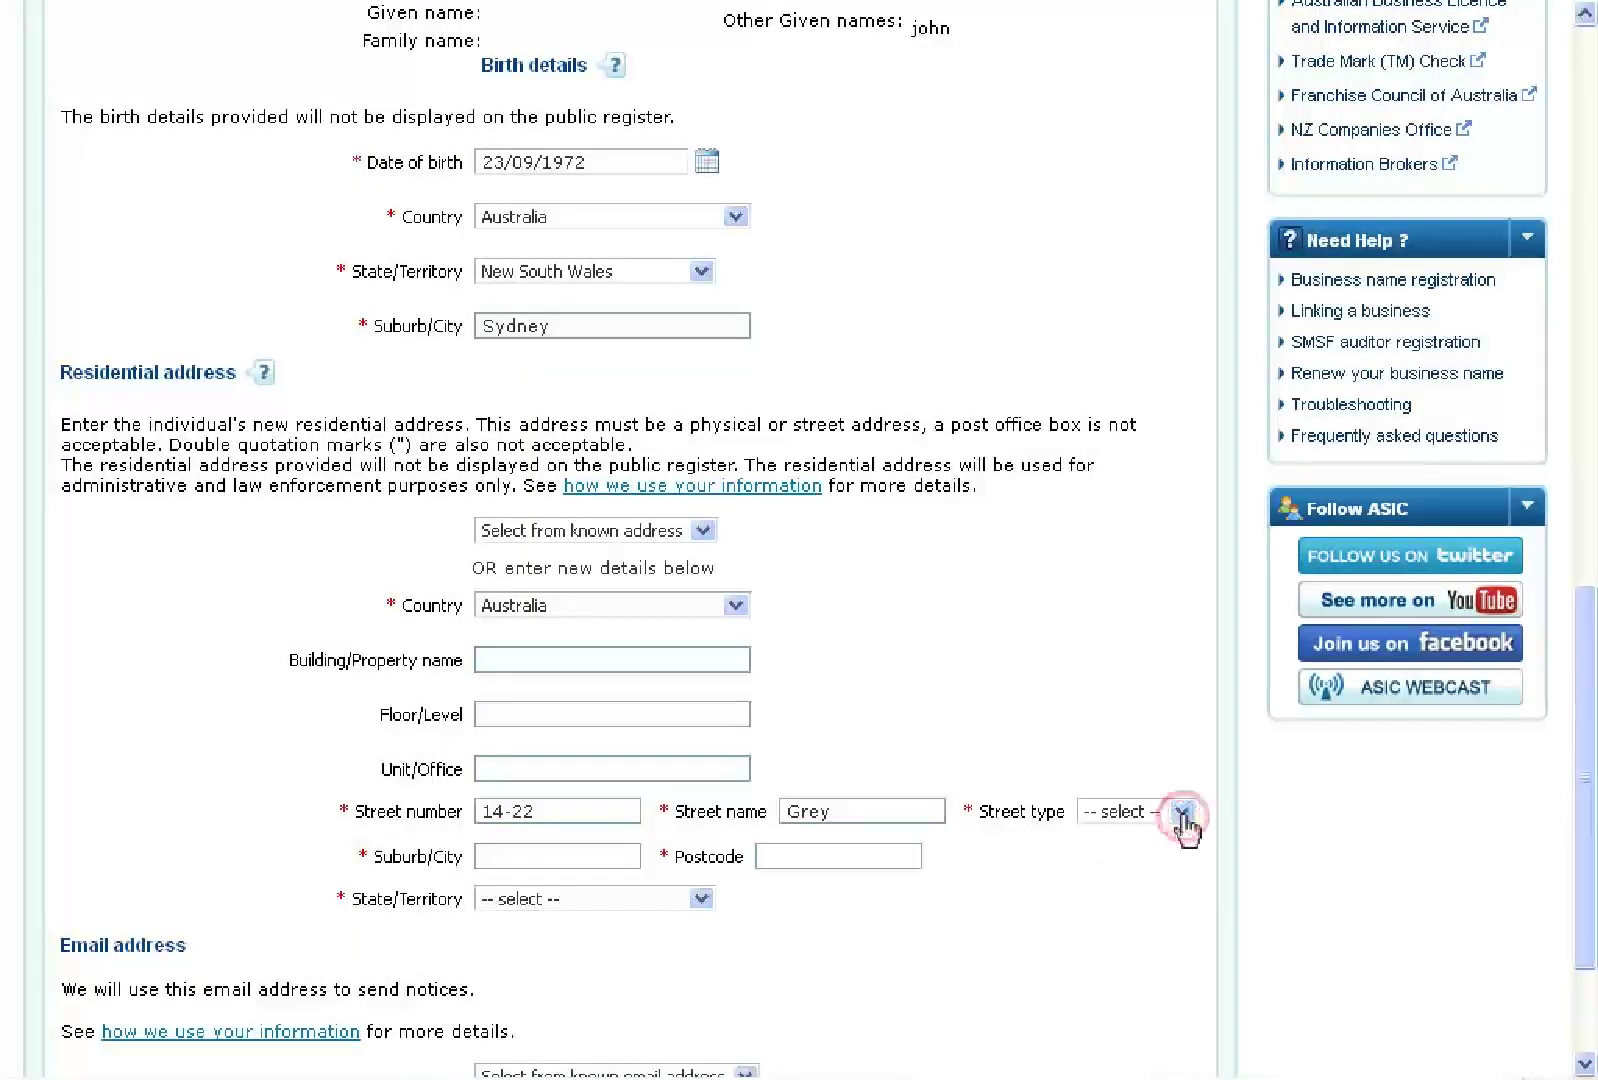
text(st)
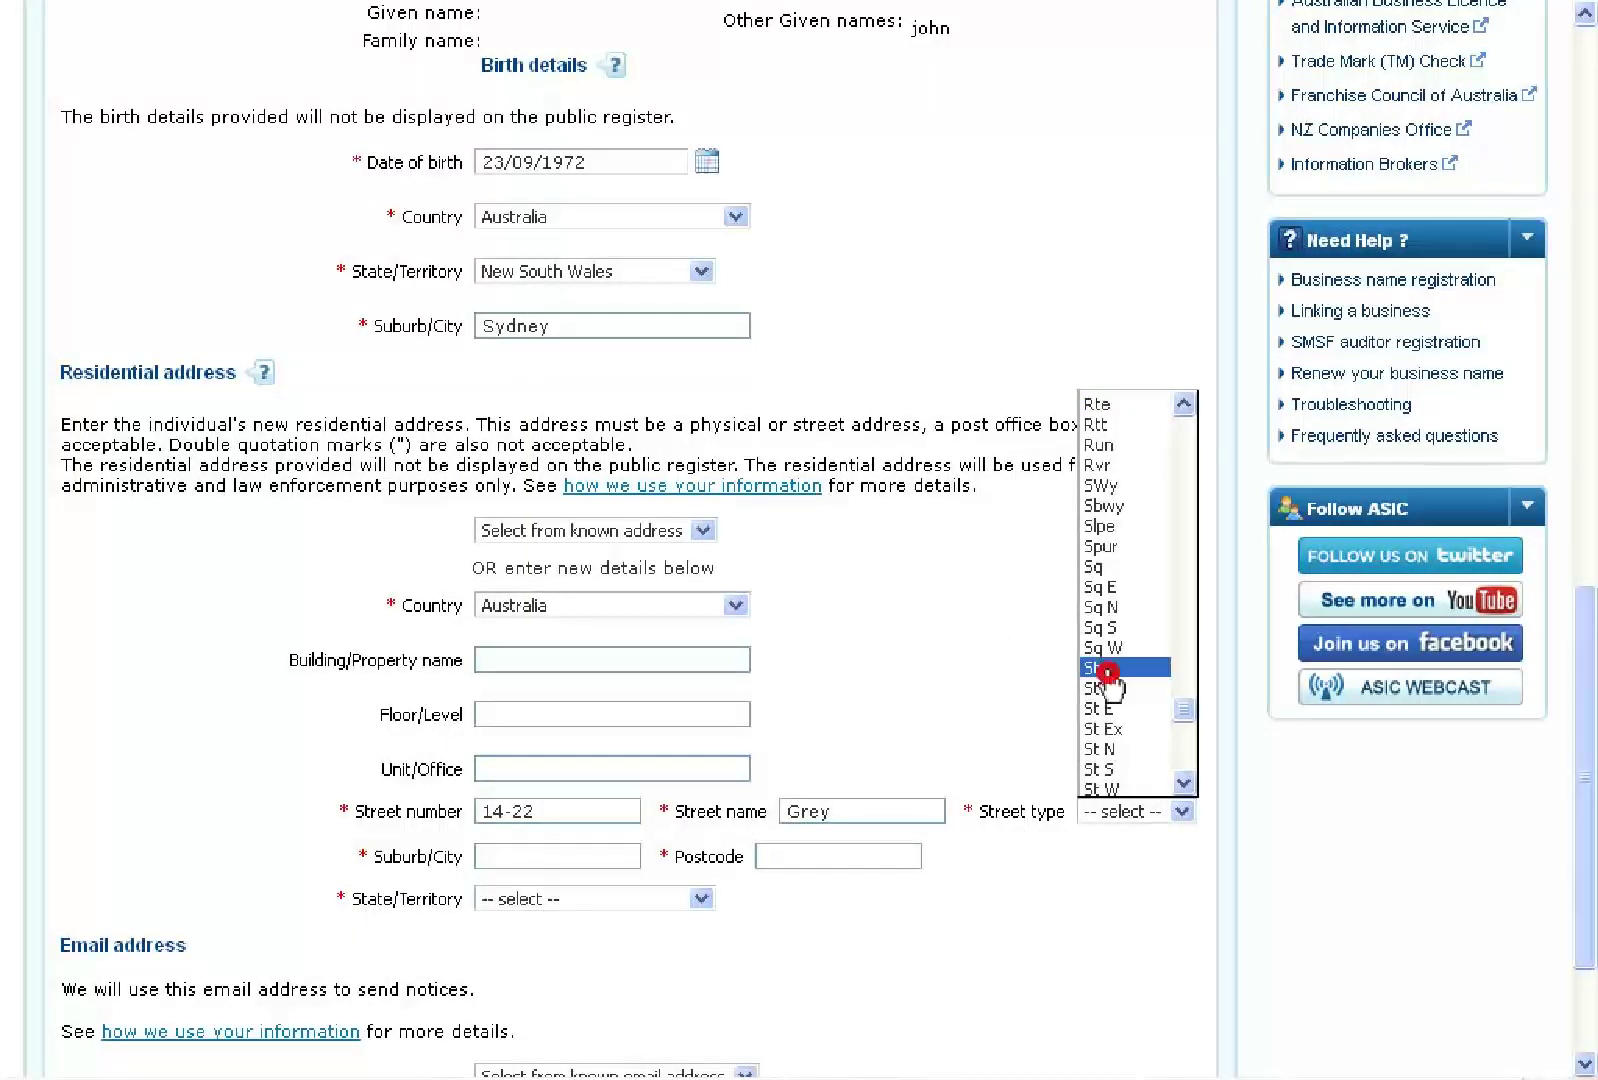
click(1106, 670)
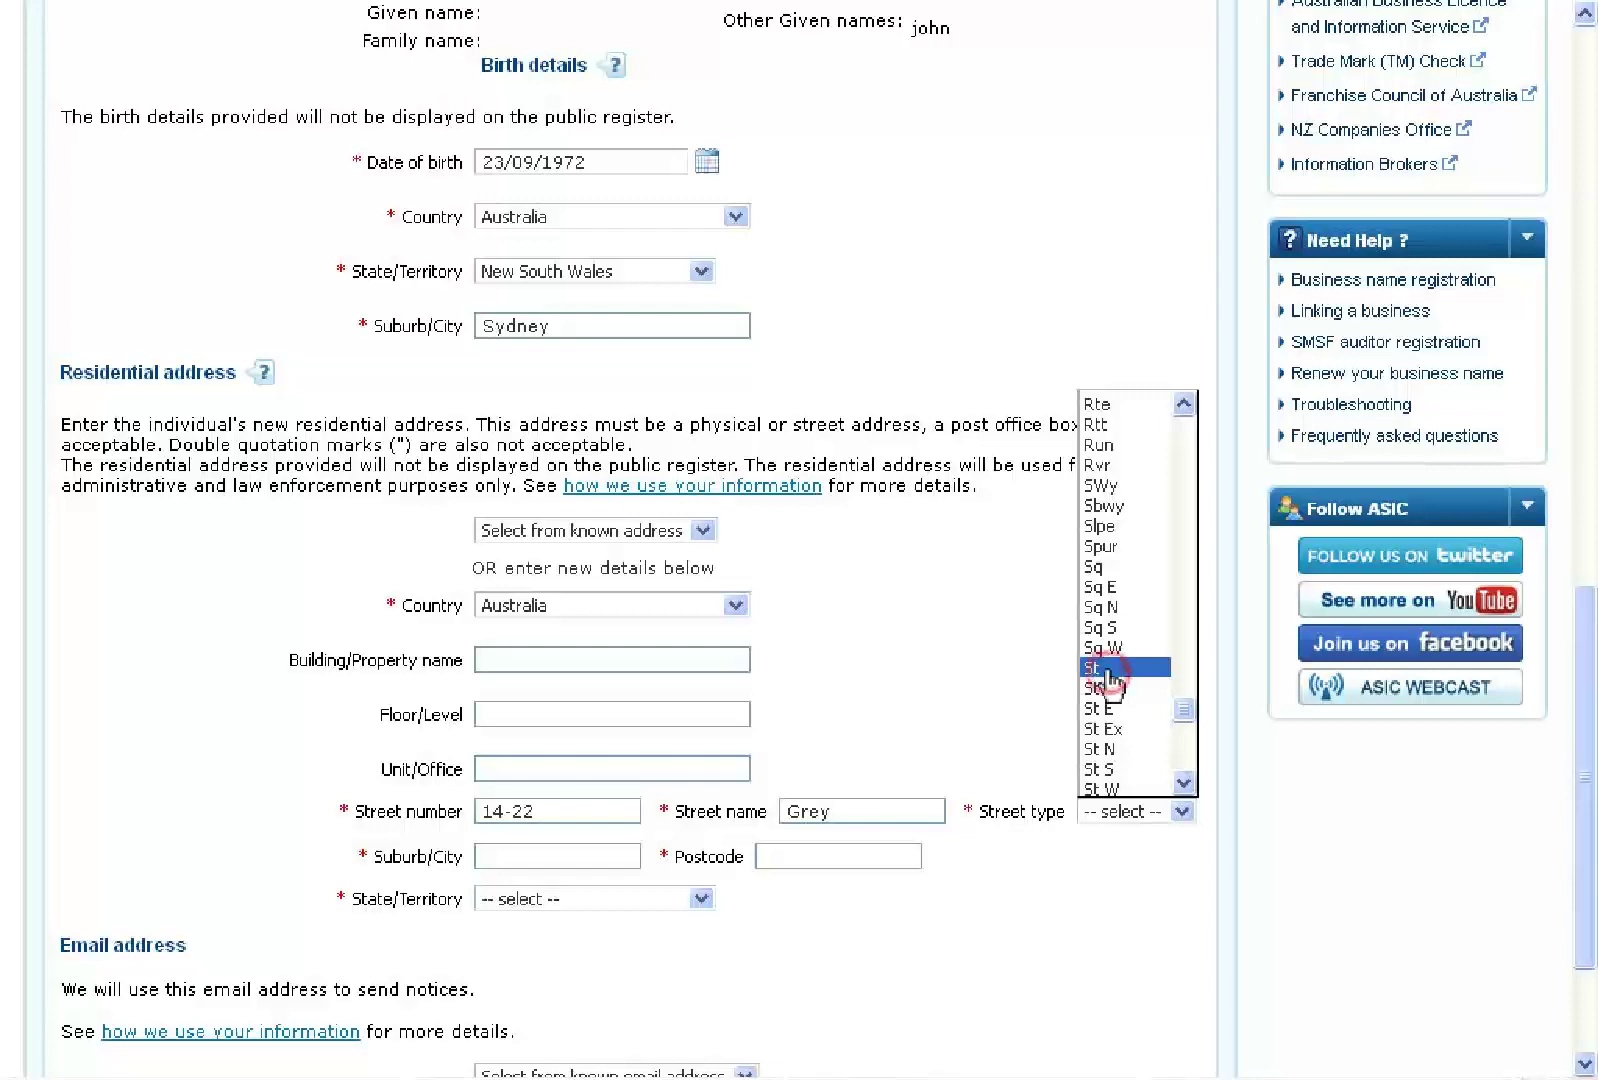
Fill in the residential suburb and postcode, choose Victoria as the state, then go to the e-mail field
click(564, 860)
text(Traralgon)
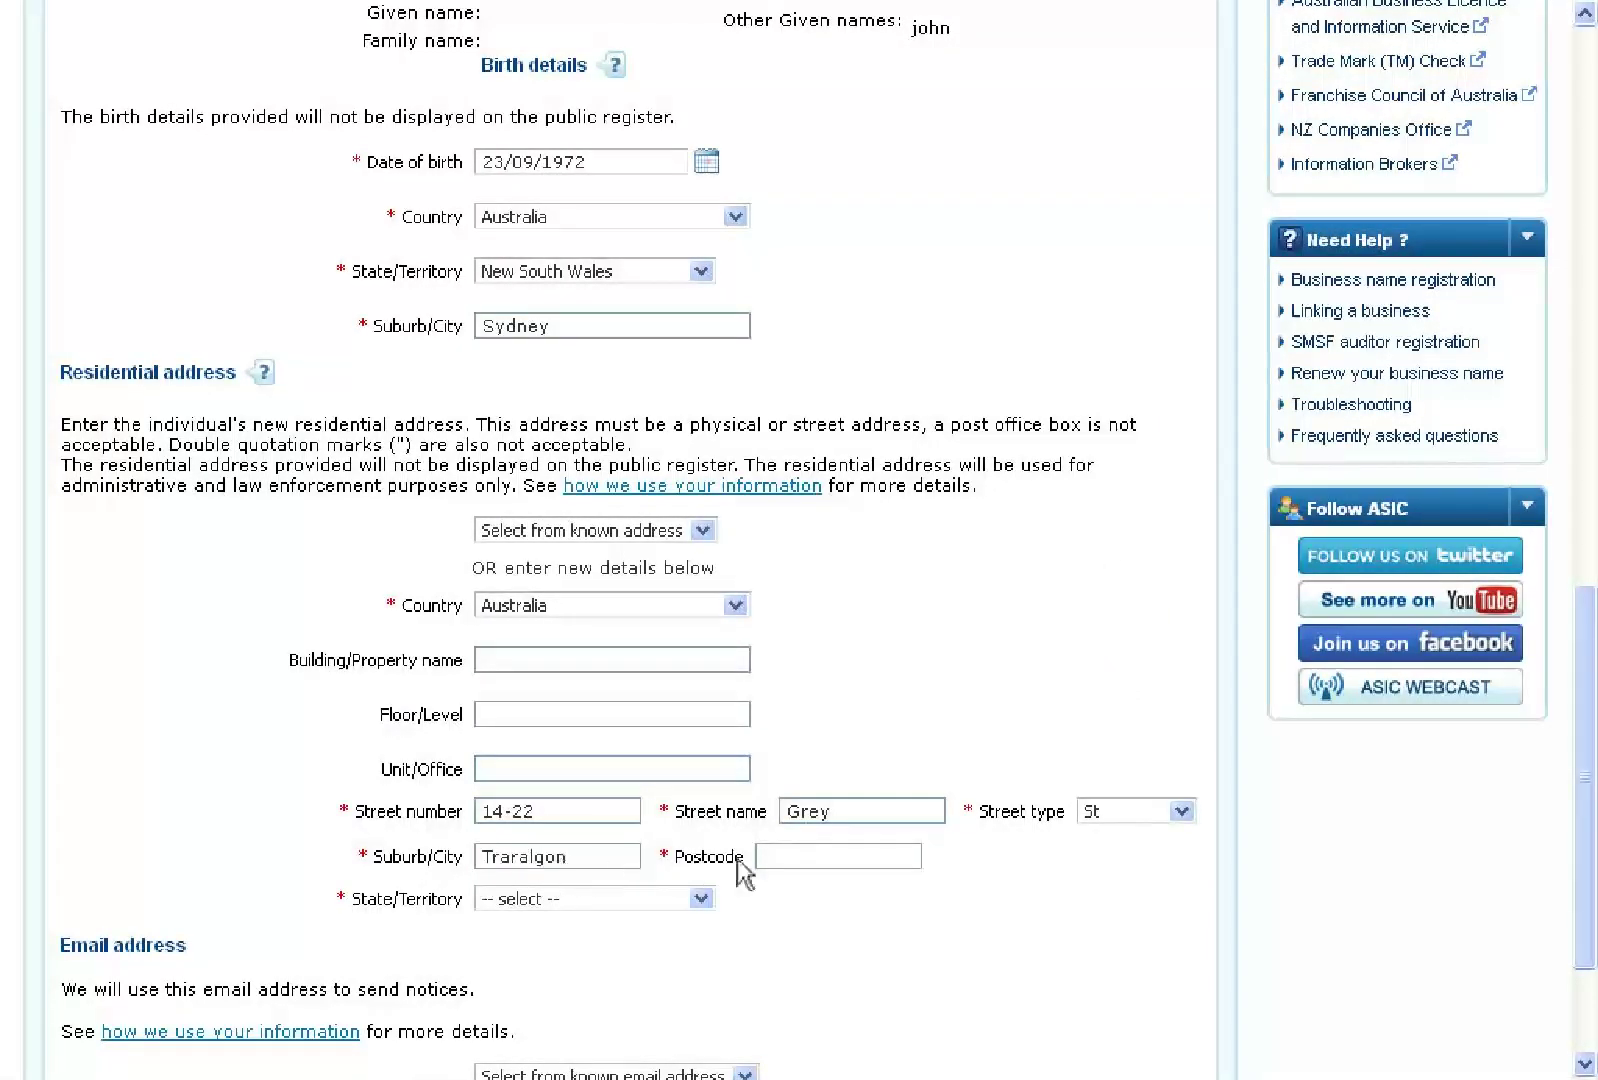
click(824, 860)
text(3844)
scroll(824, 859, down, 3)
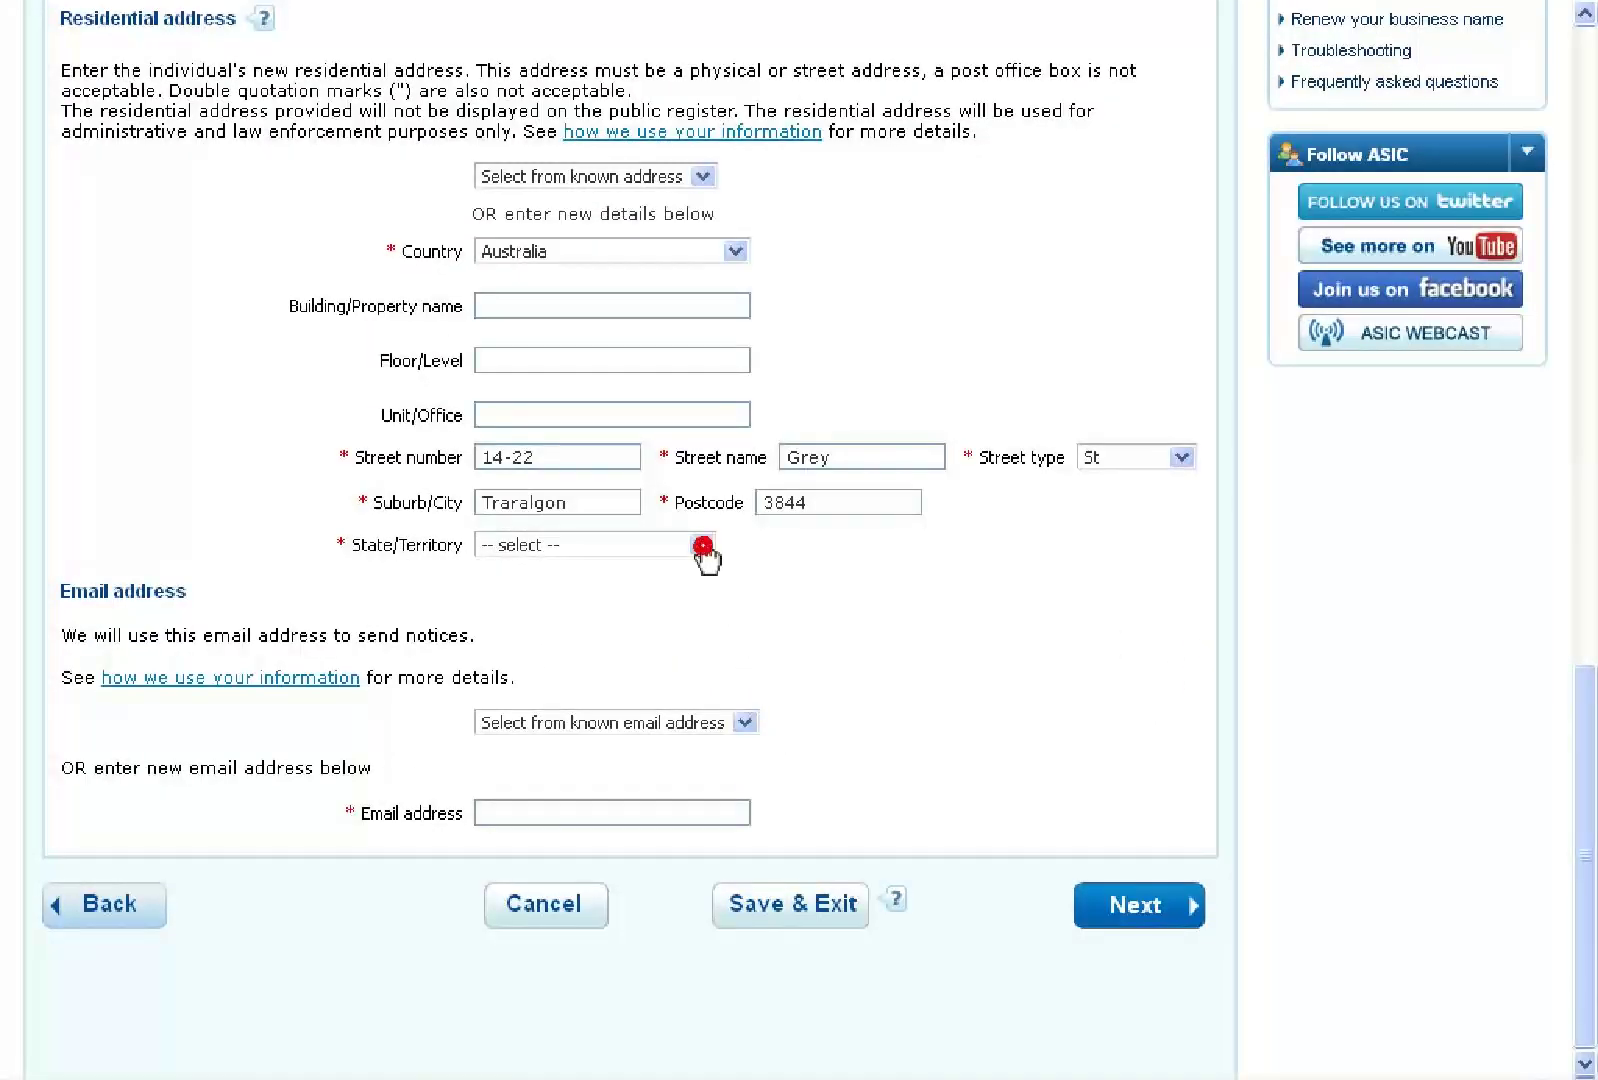
click(703, 545)
click(518, 713)
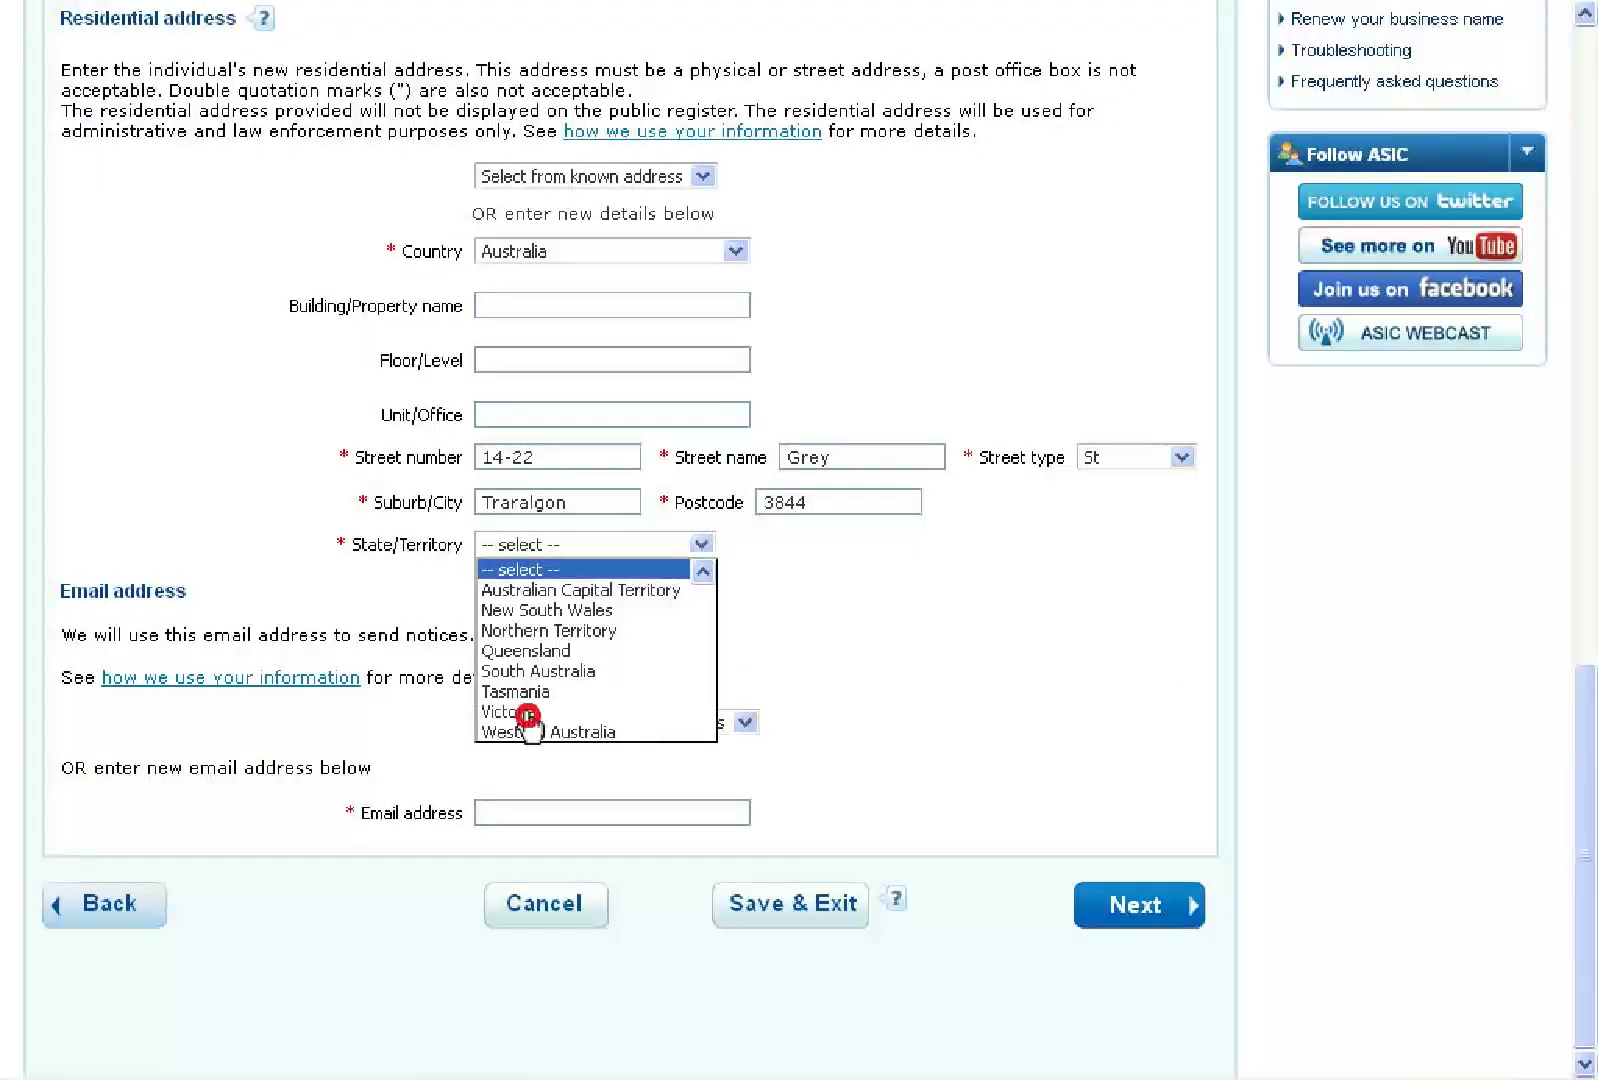
click(567, 816)
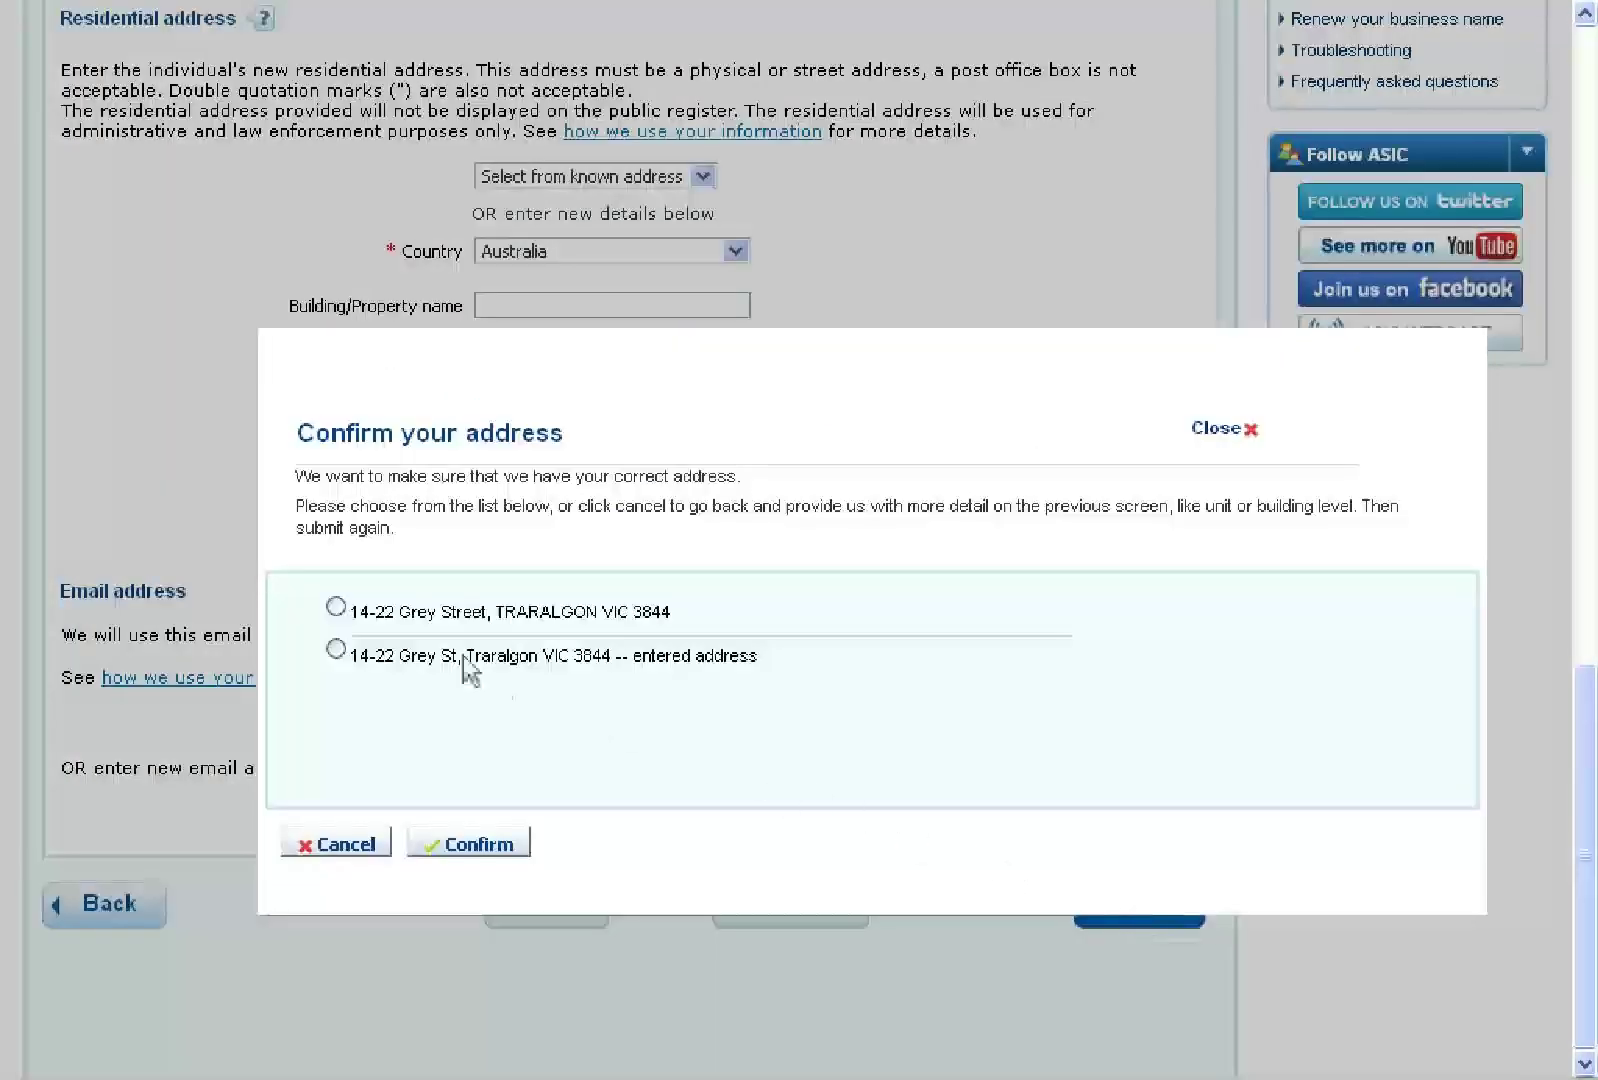
Accept the standardised version of the residential address in the confirmation dialog
click(336, 608)
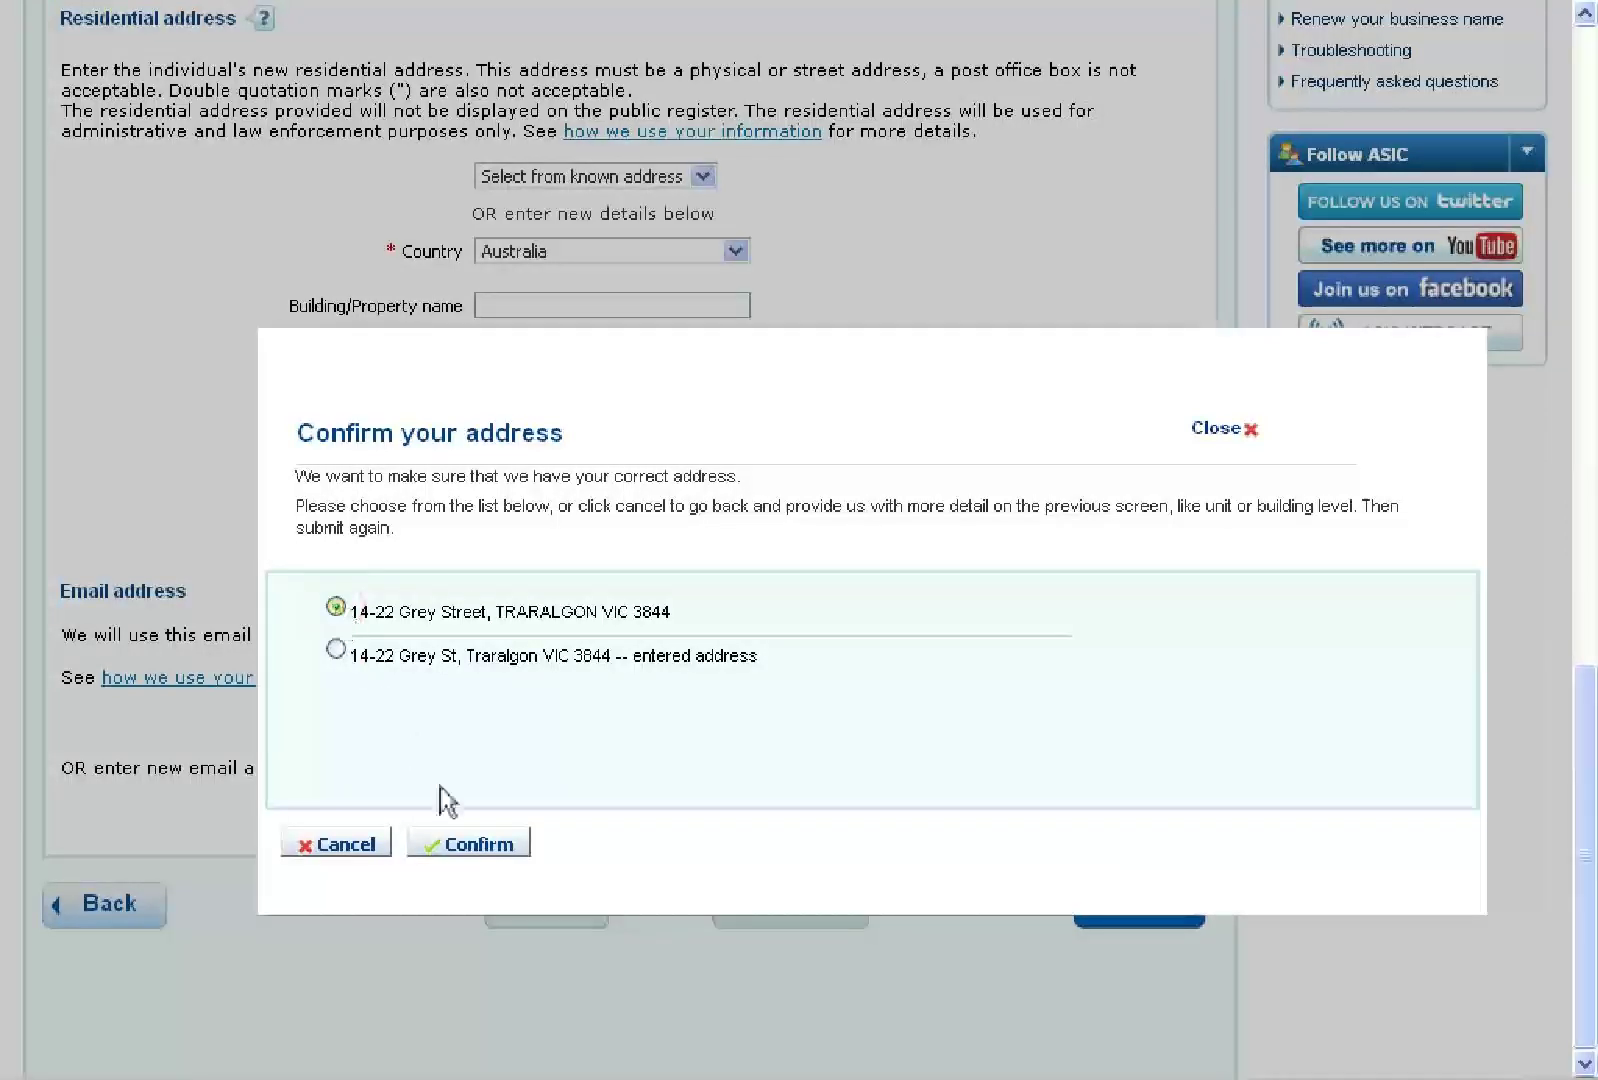
click(474, 845)
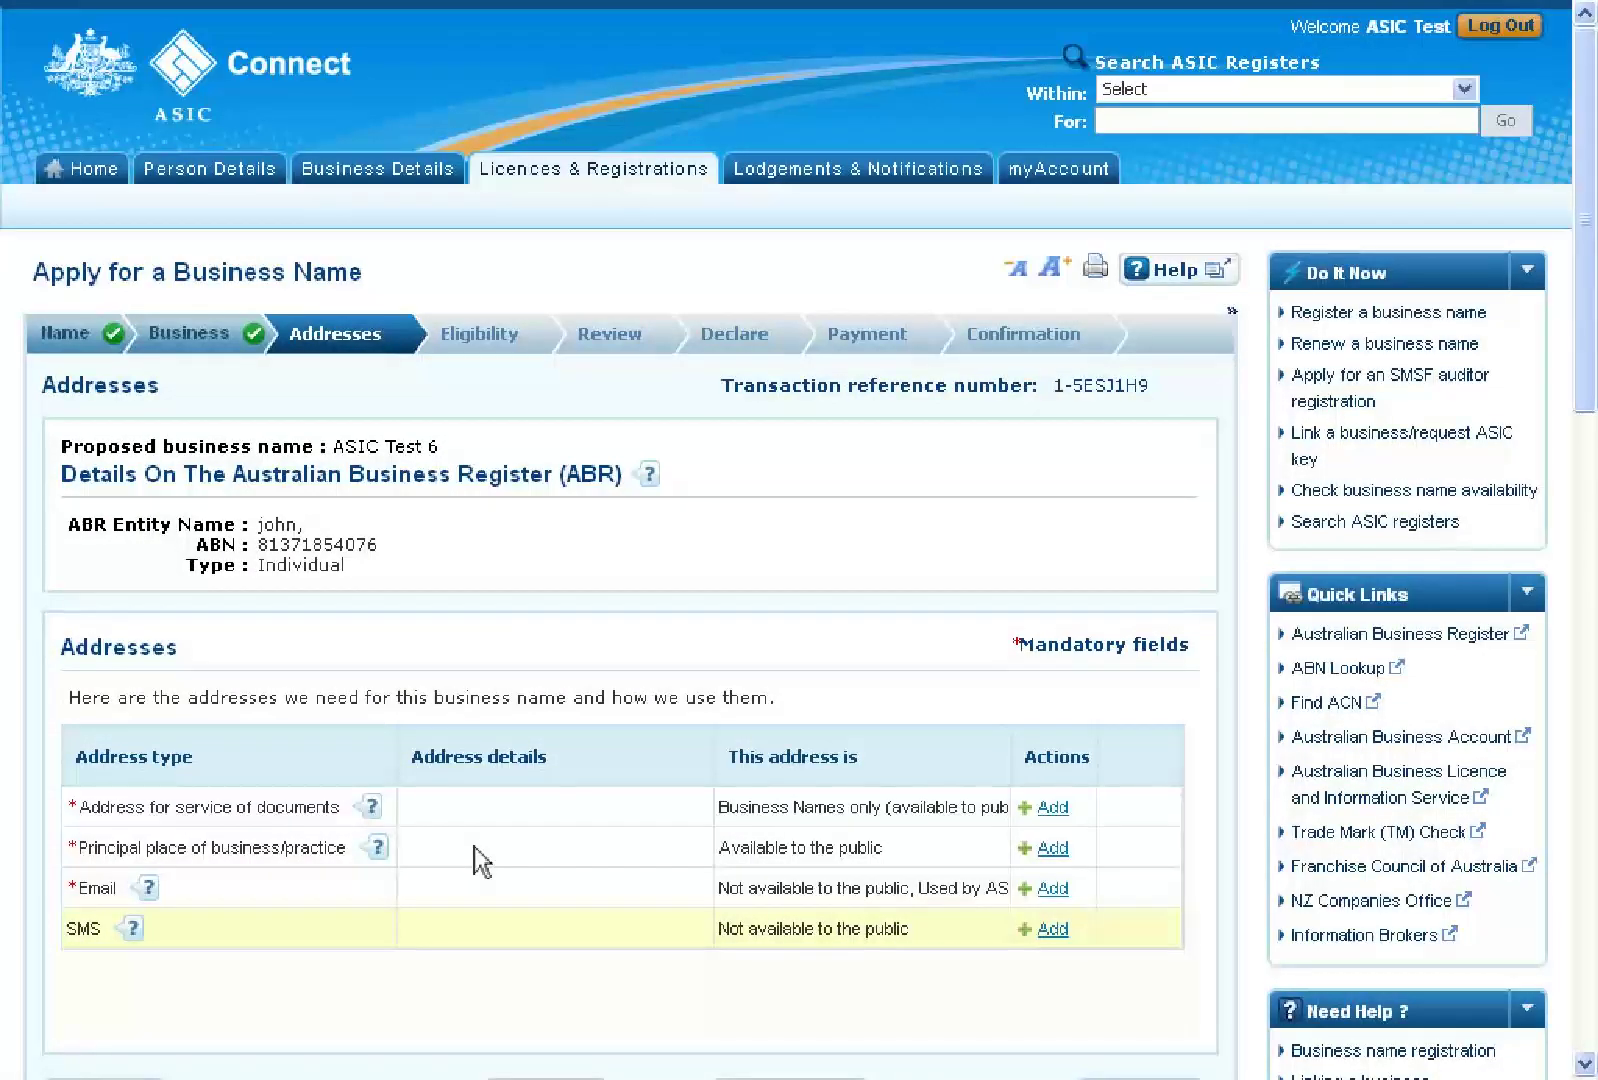
Add a postal-type service address, entering the PO box number, suburb and postcode
click(1053, 810)
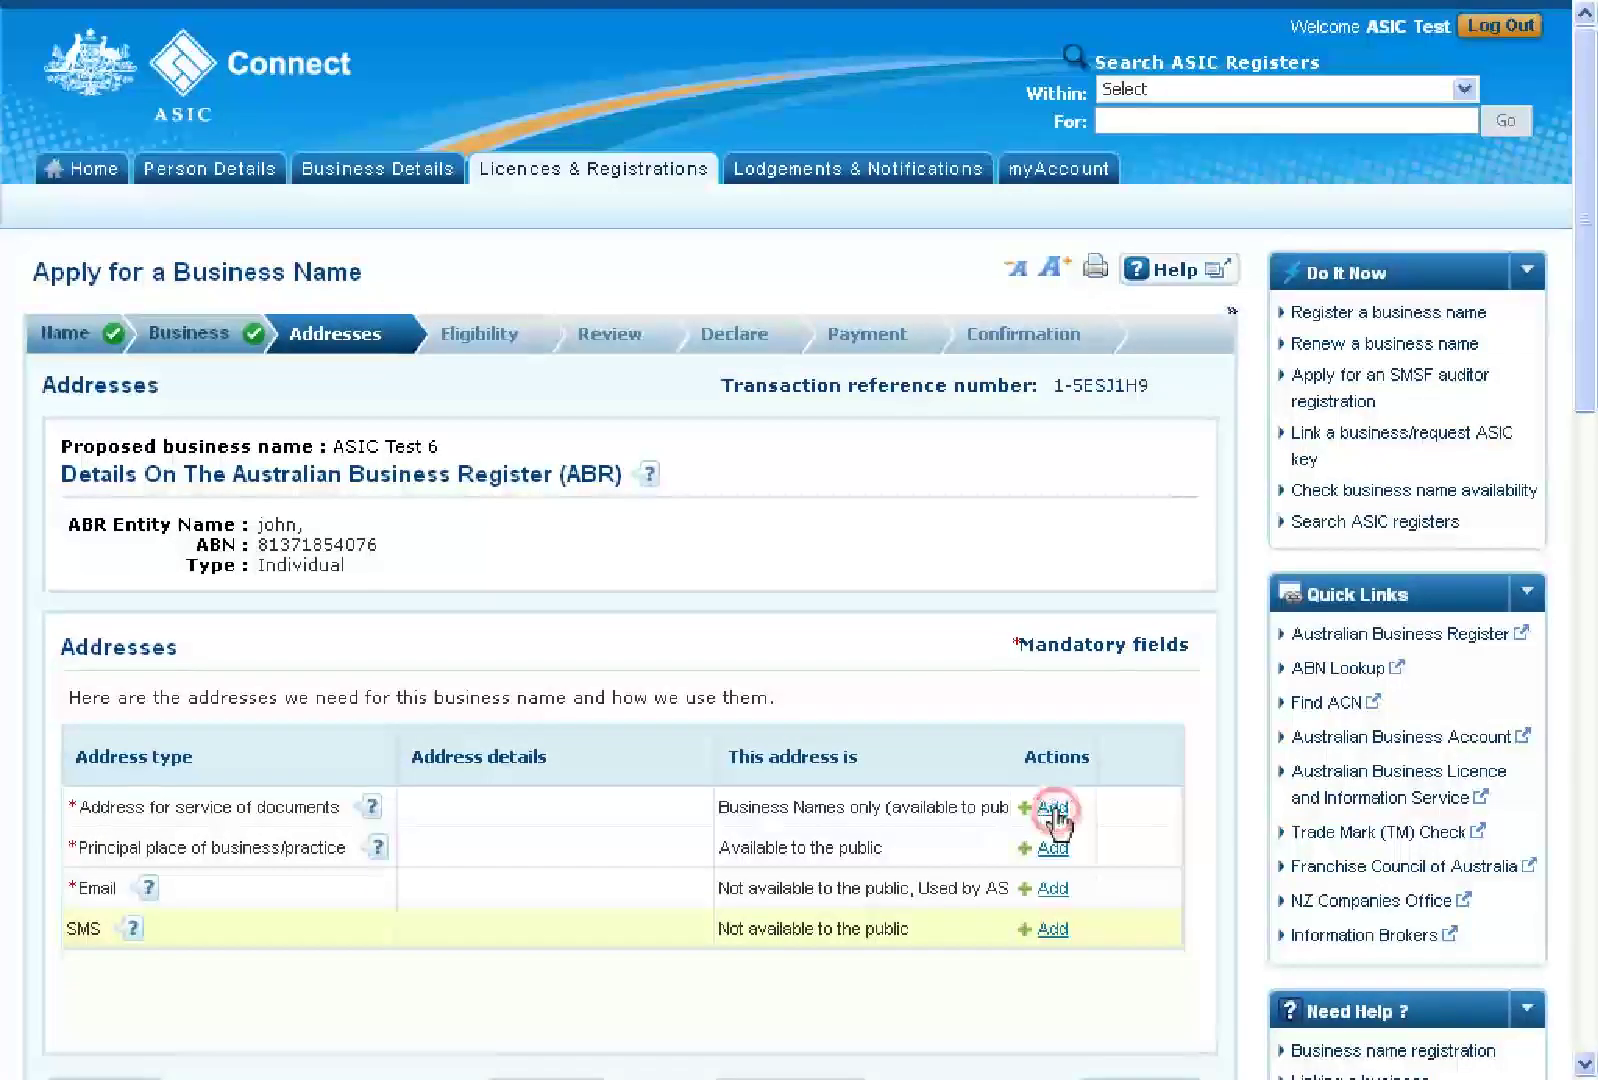
scroll(1060, 820, down, 5)
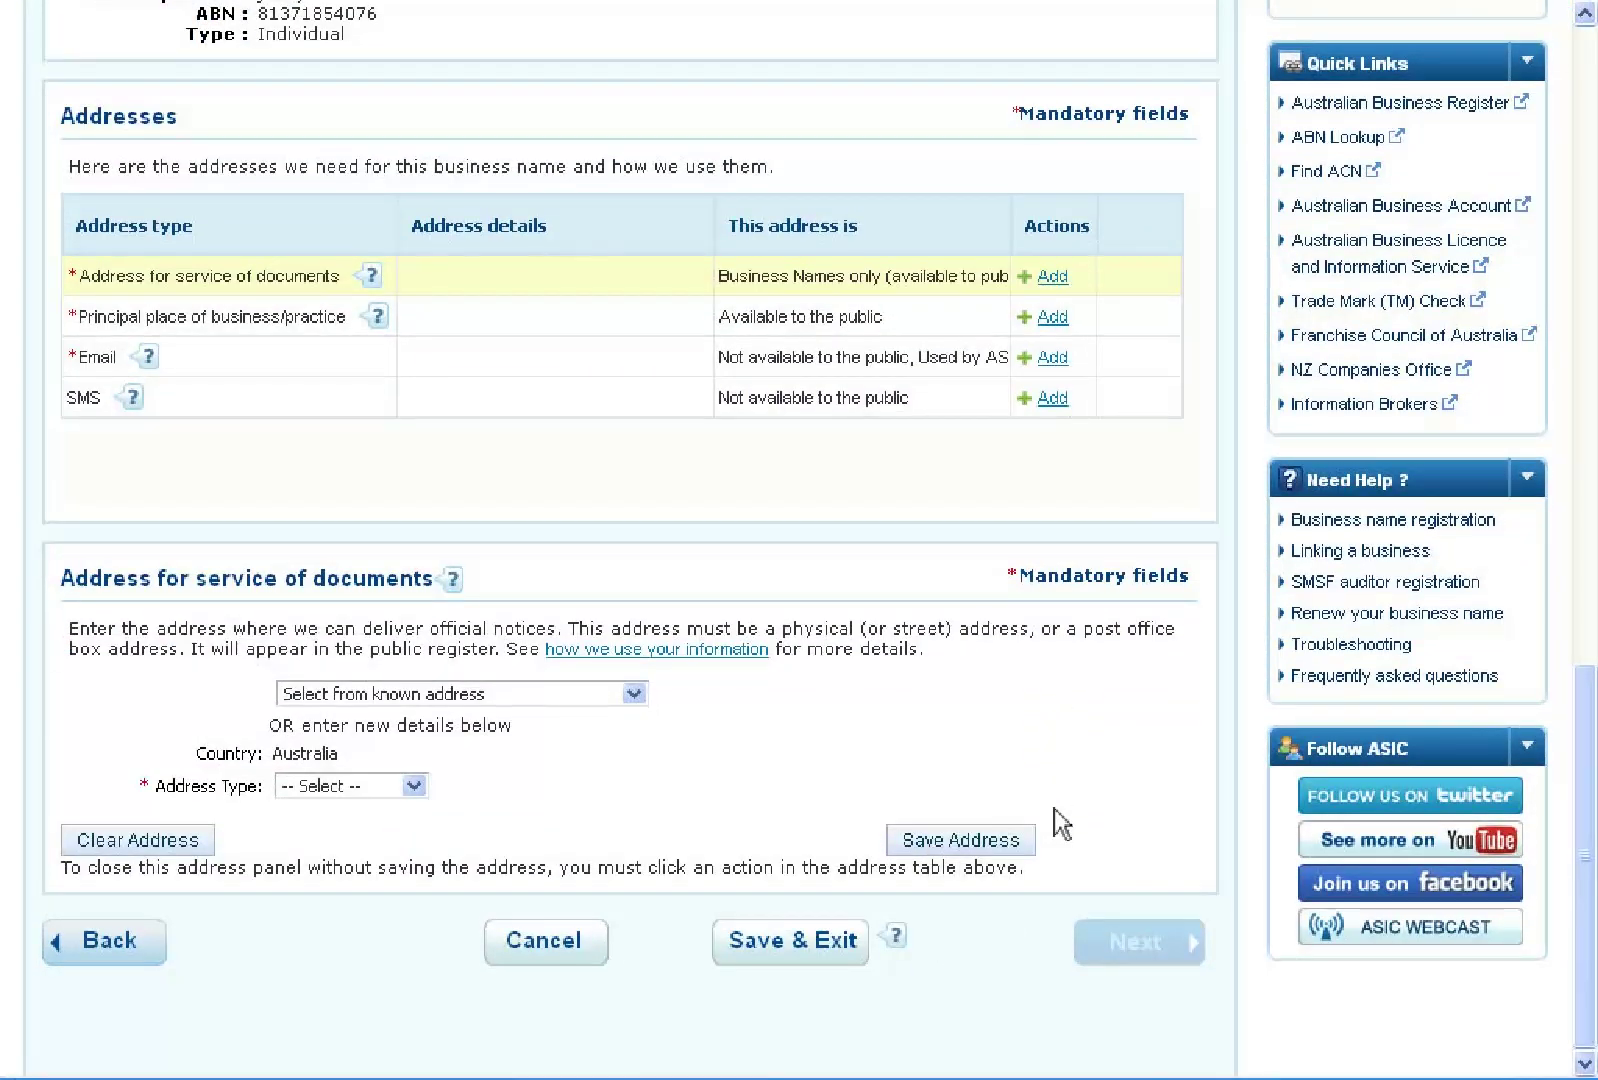
click(414, 789)
click(365, 852)
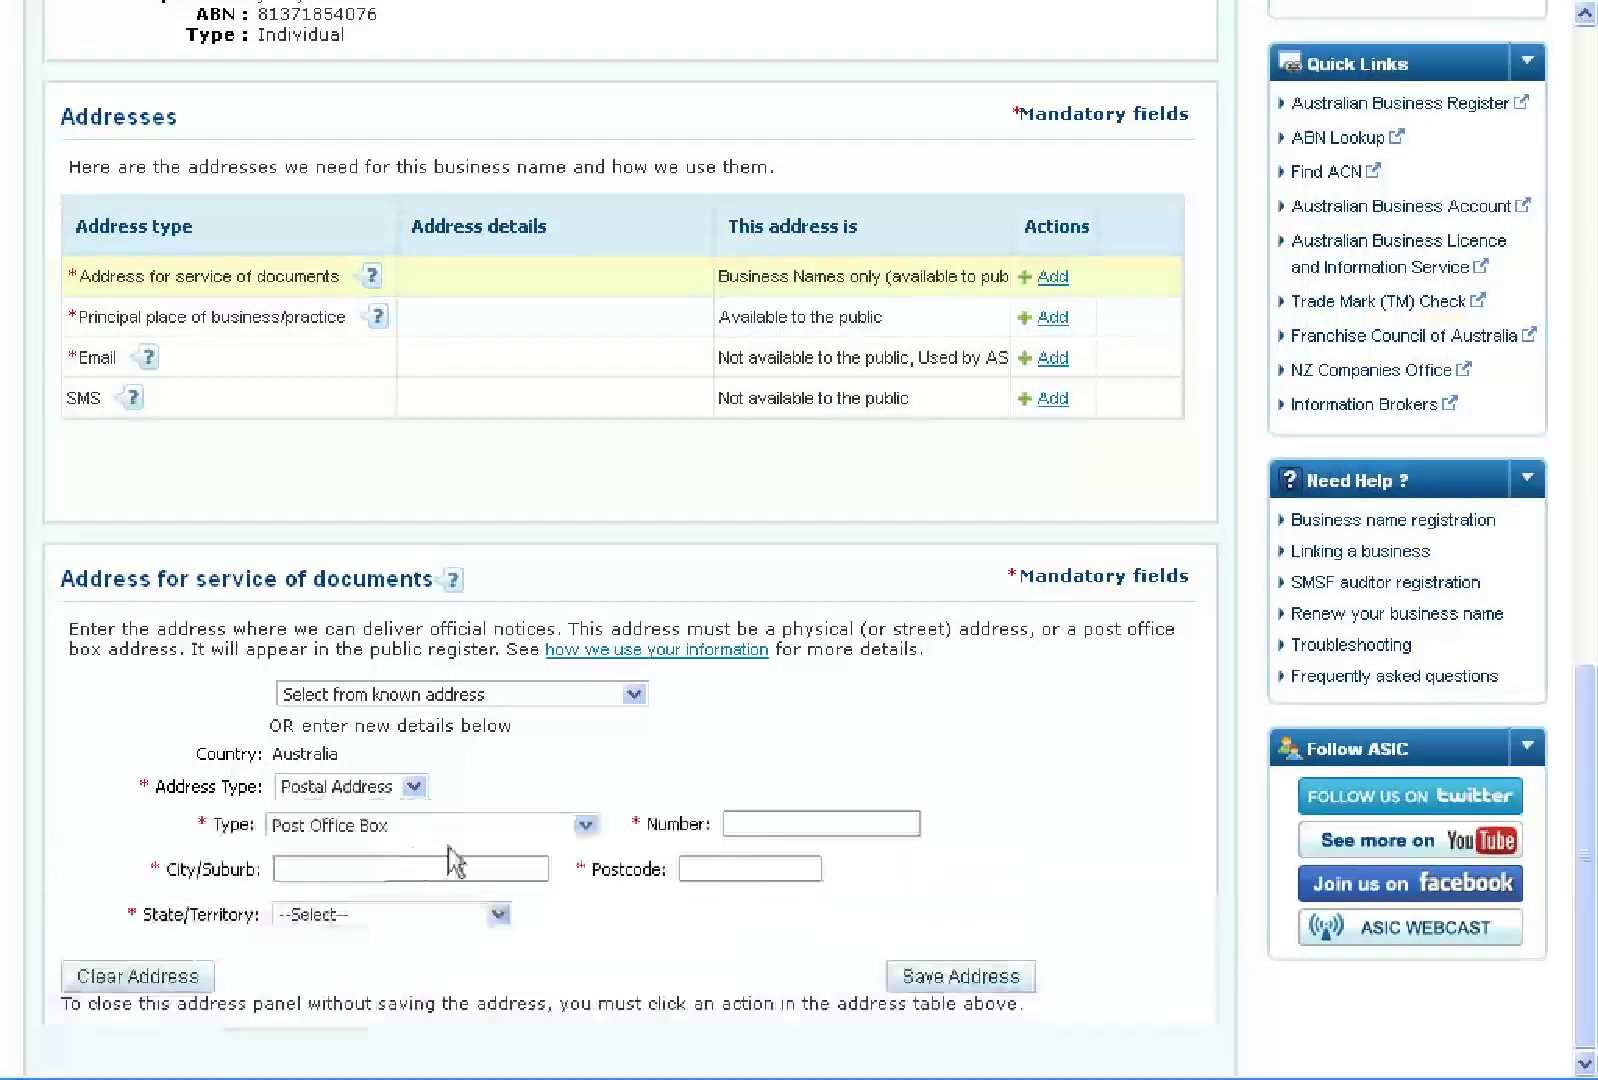
click(803, 826)
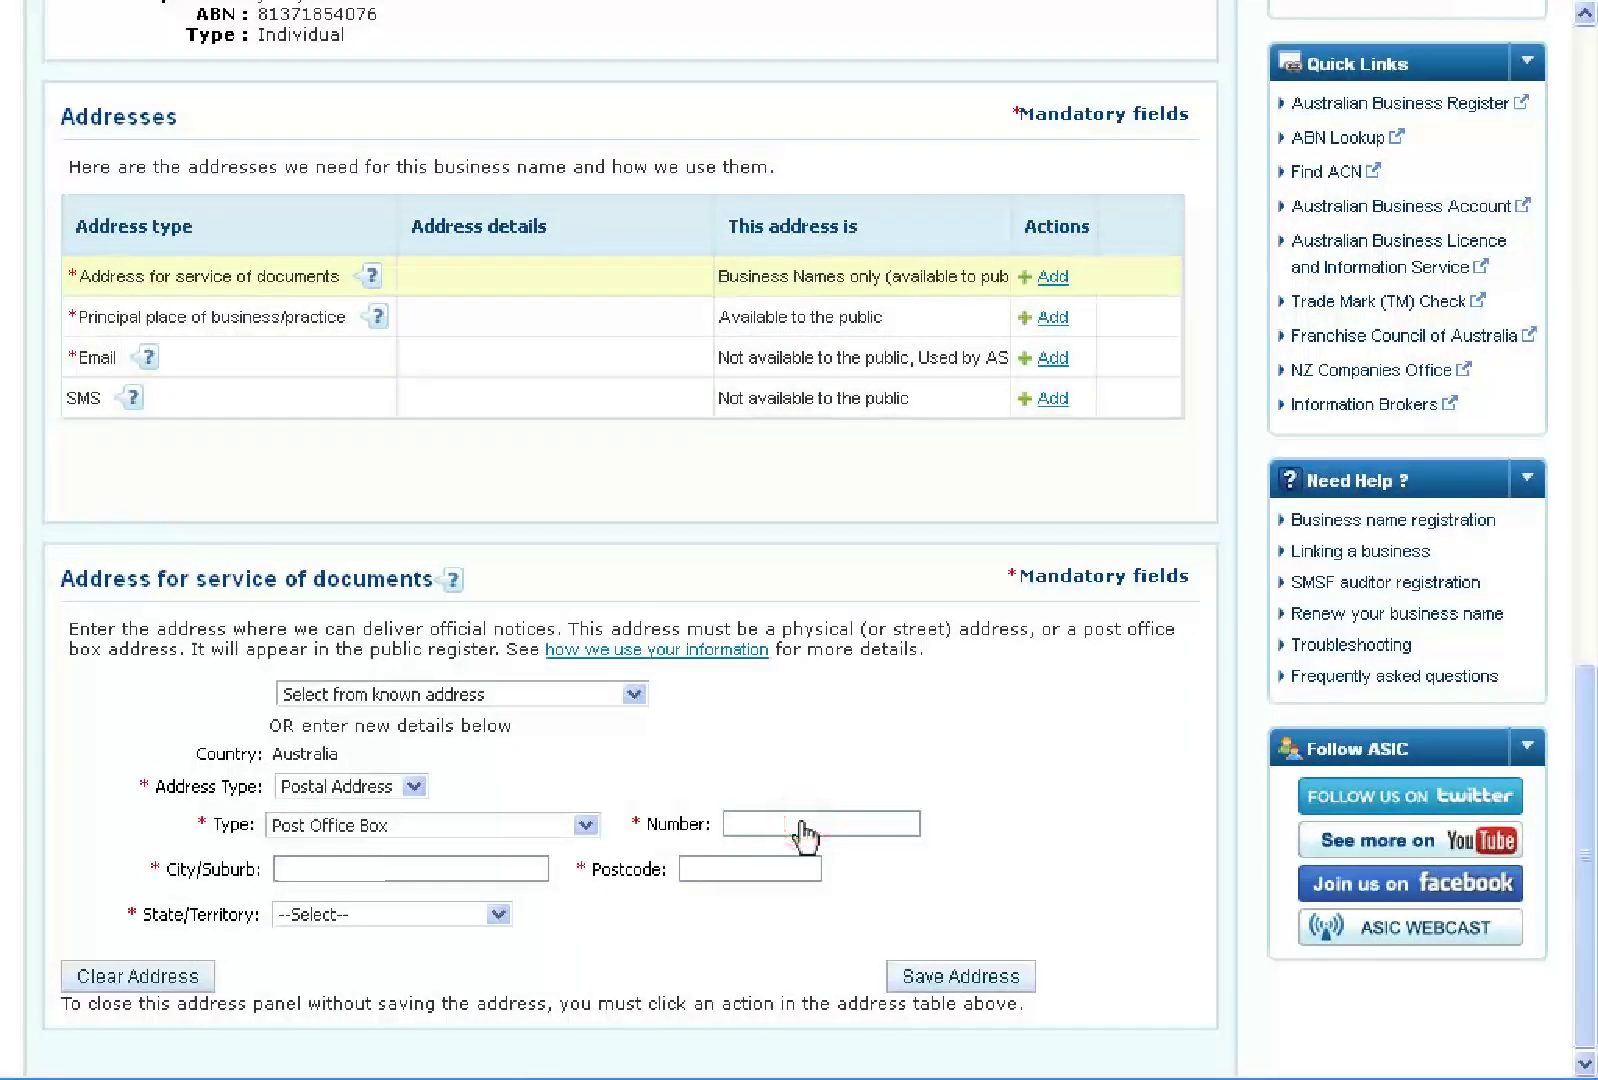
text(123)
click(442, 867)
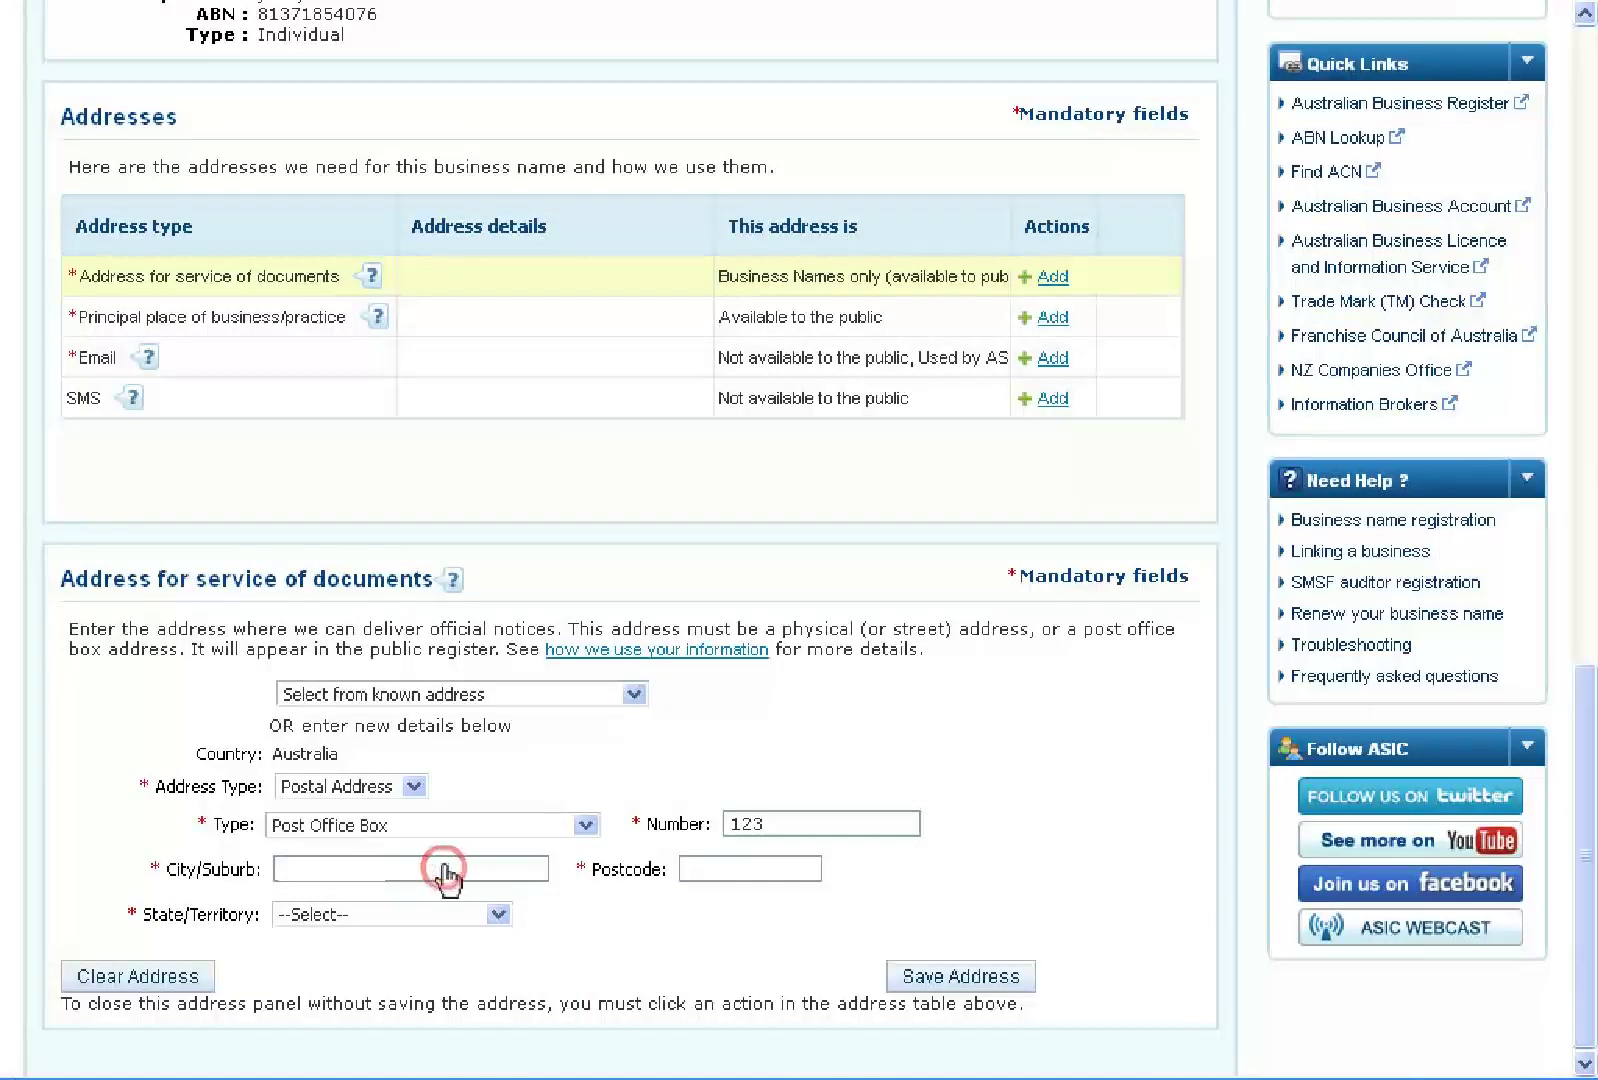
text(Traralgon)
click(750, 872)
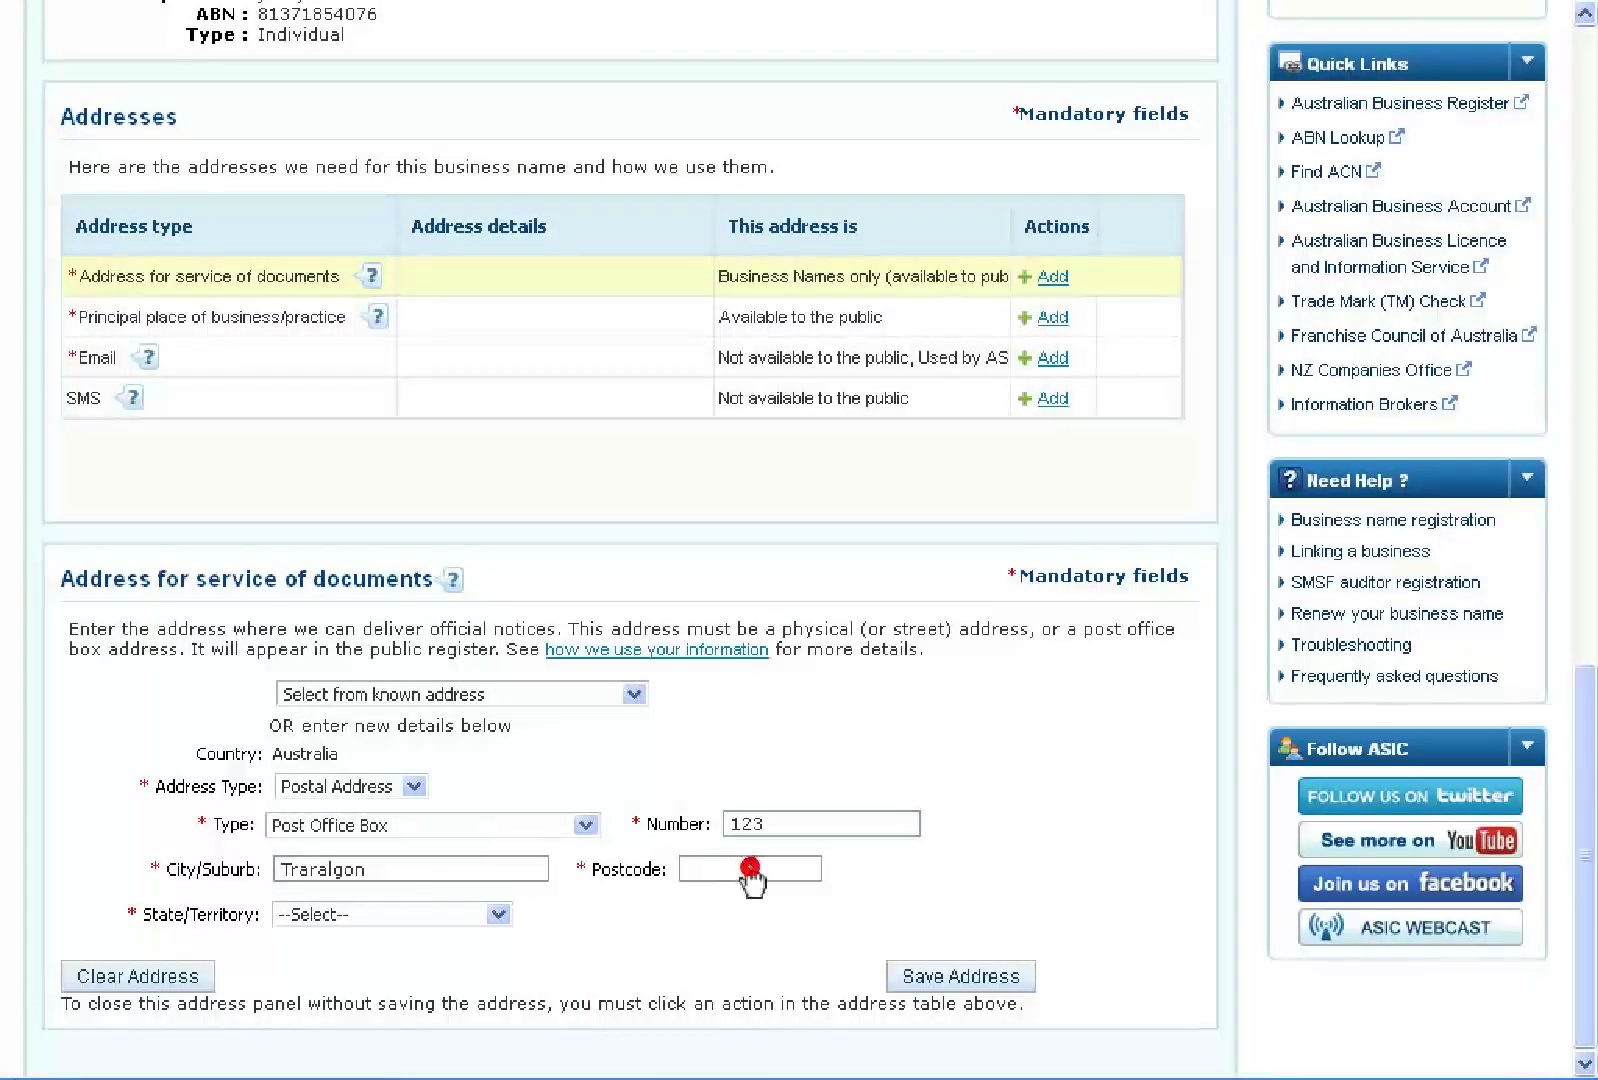
text(3844)
Set the service address state to Victoria, save it and confirm the standardised PO box address
click(498, 914)
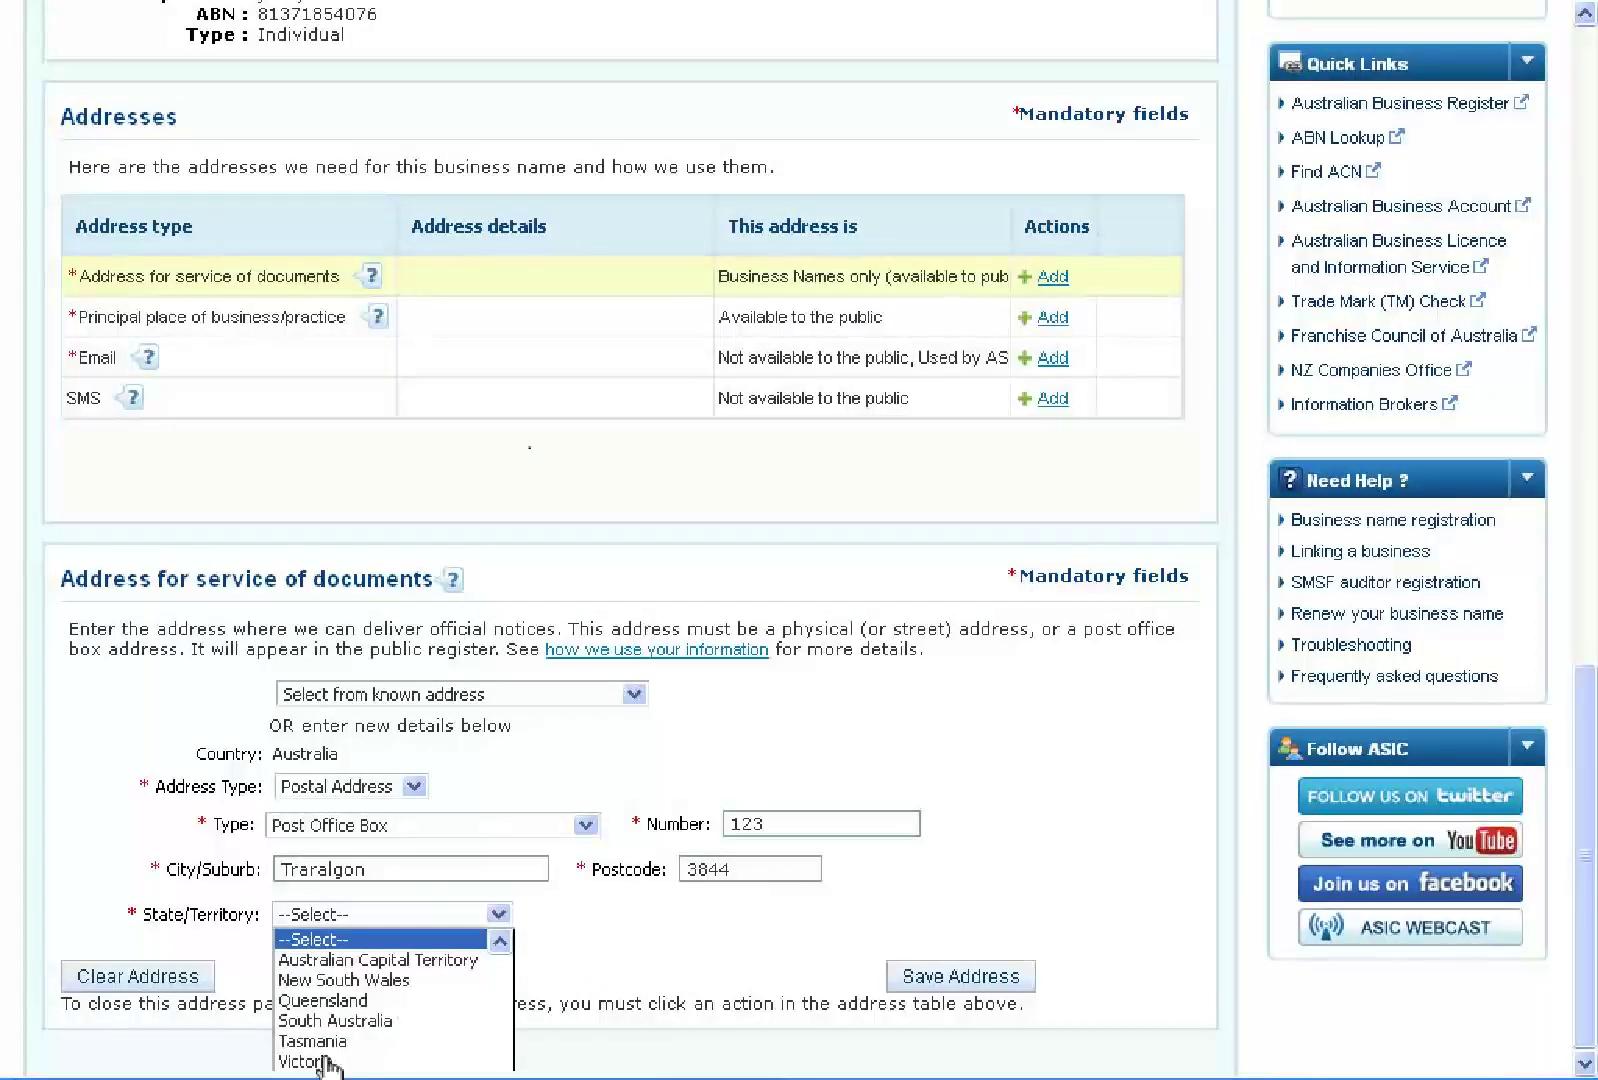
click(320, 1061)
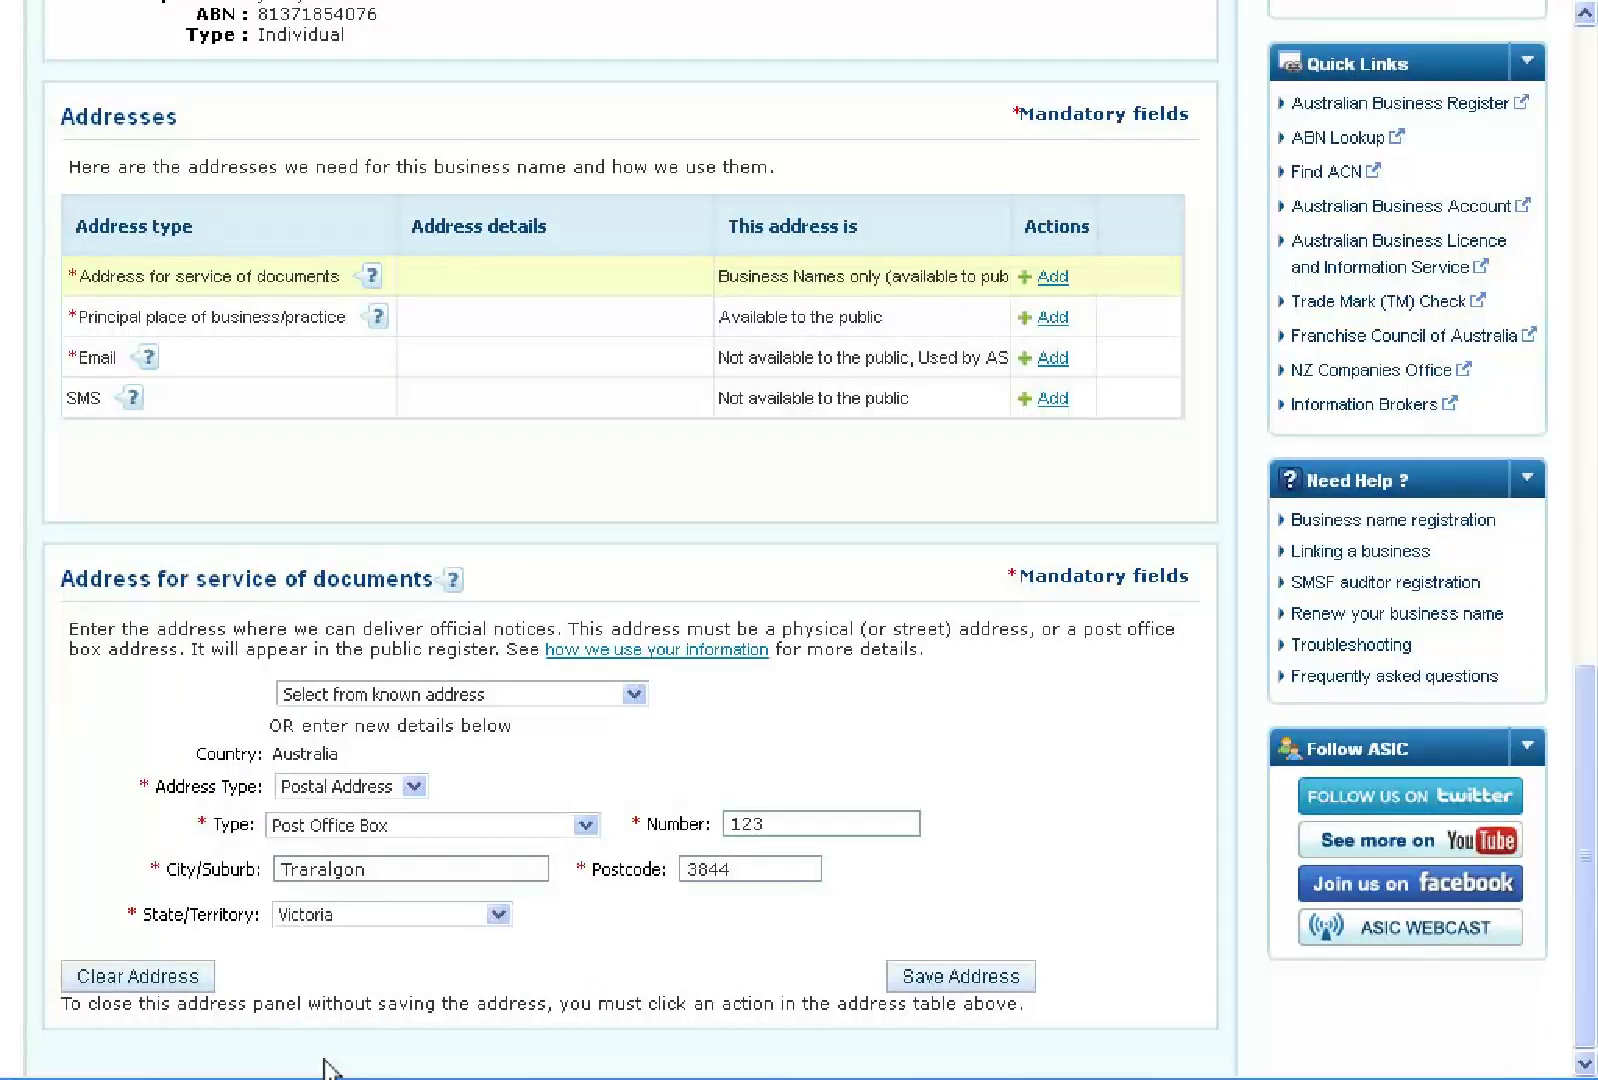
click(958, 984)
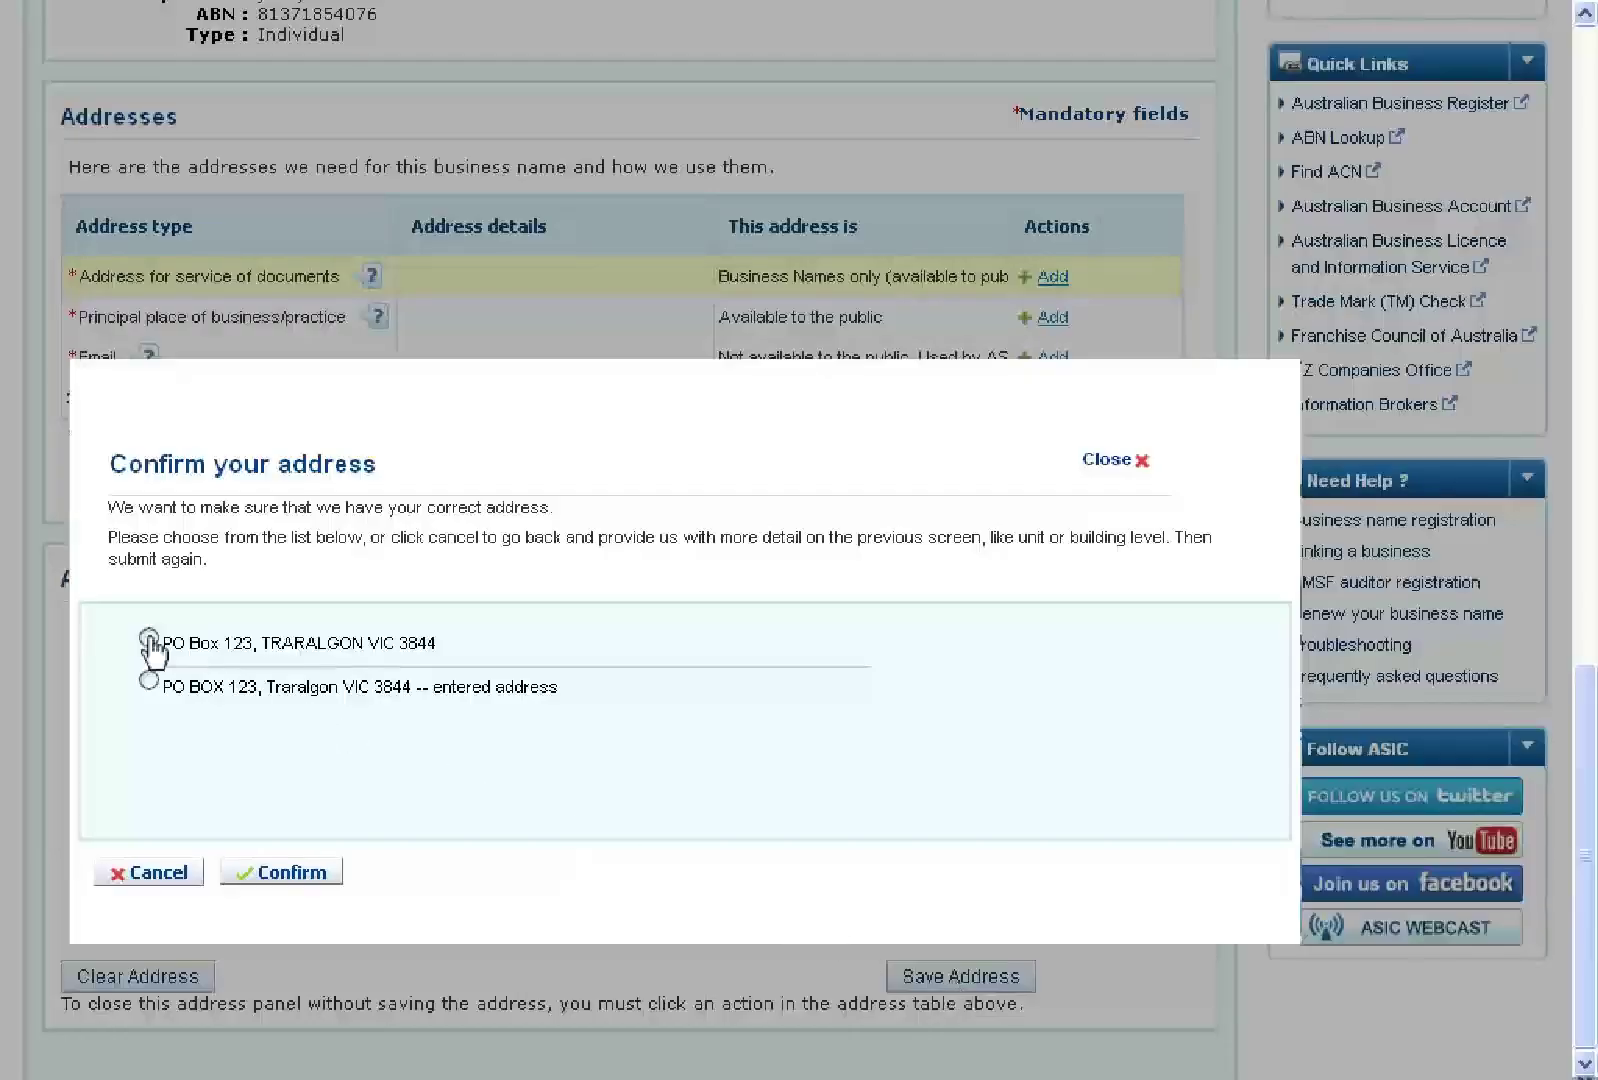
click(150, 640)
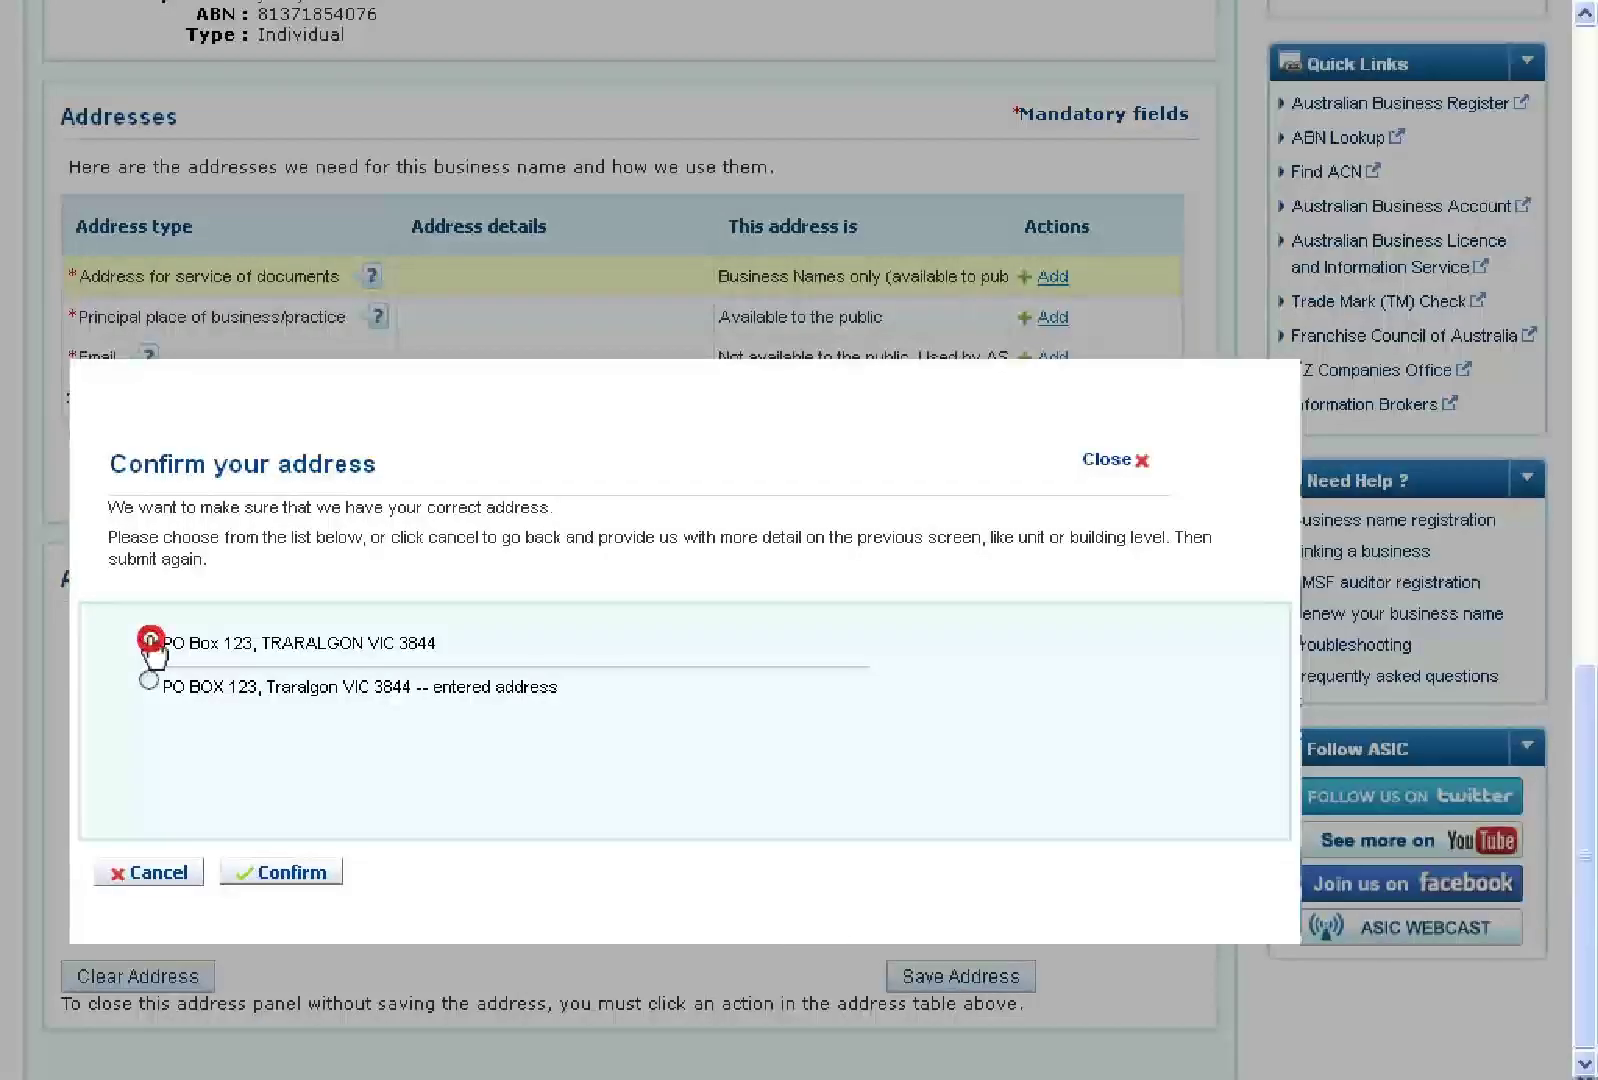
click(293, 874)
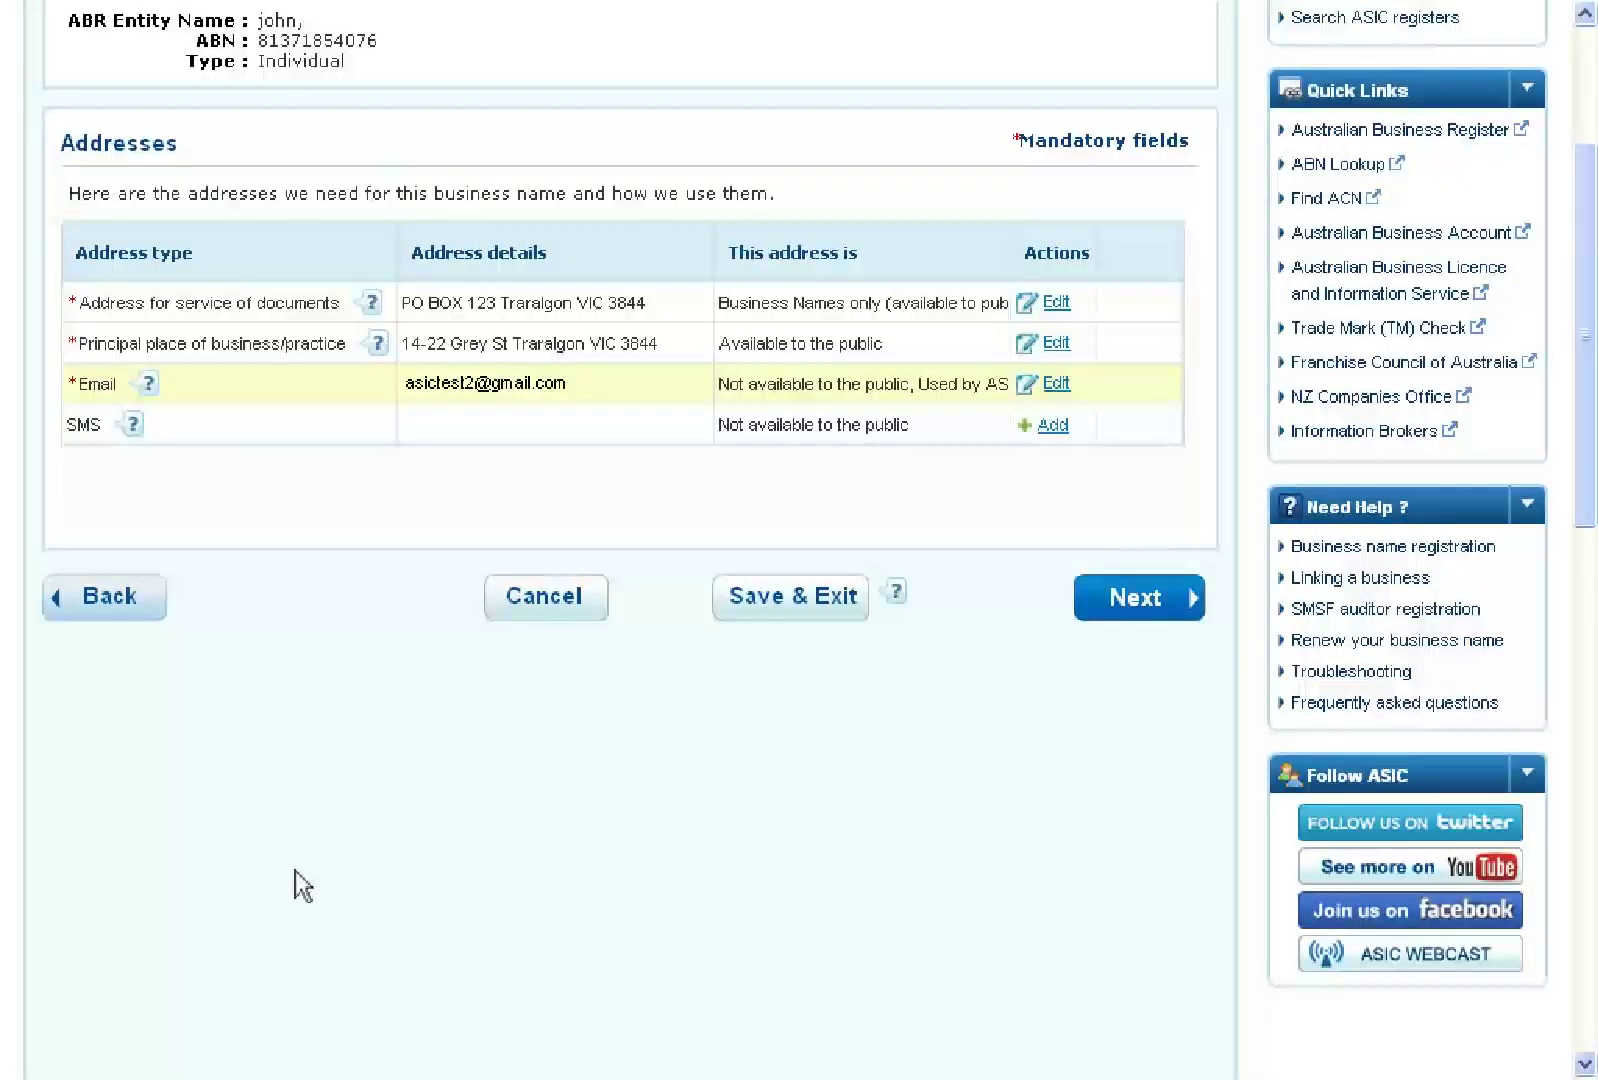
Tick both eligibility declarations and advance to the Review page
click(1137, 600)
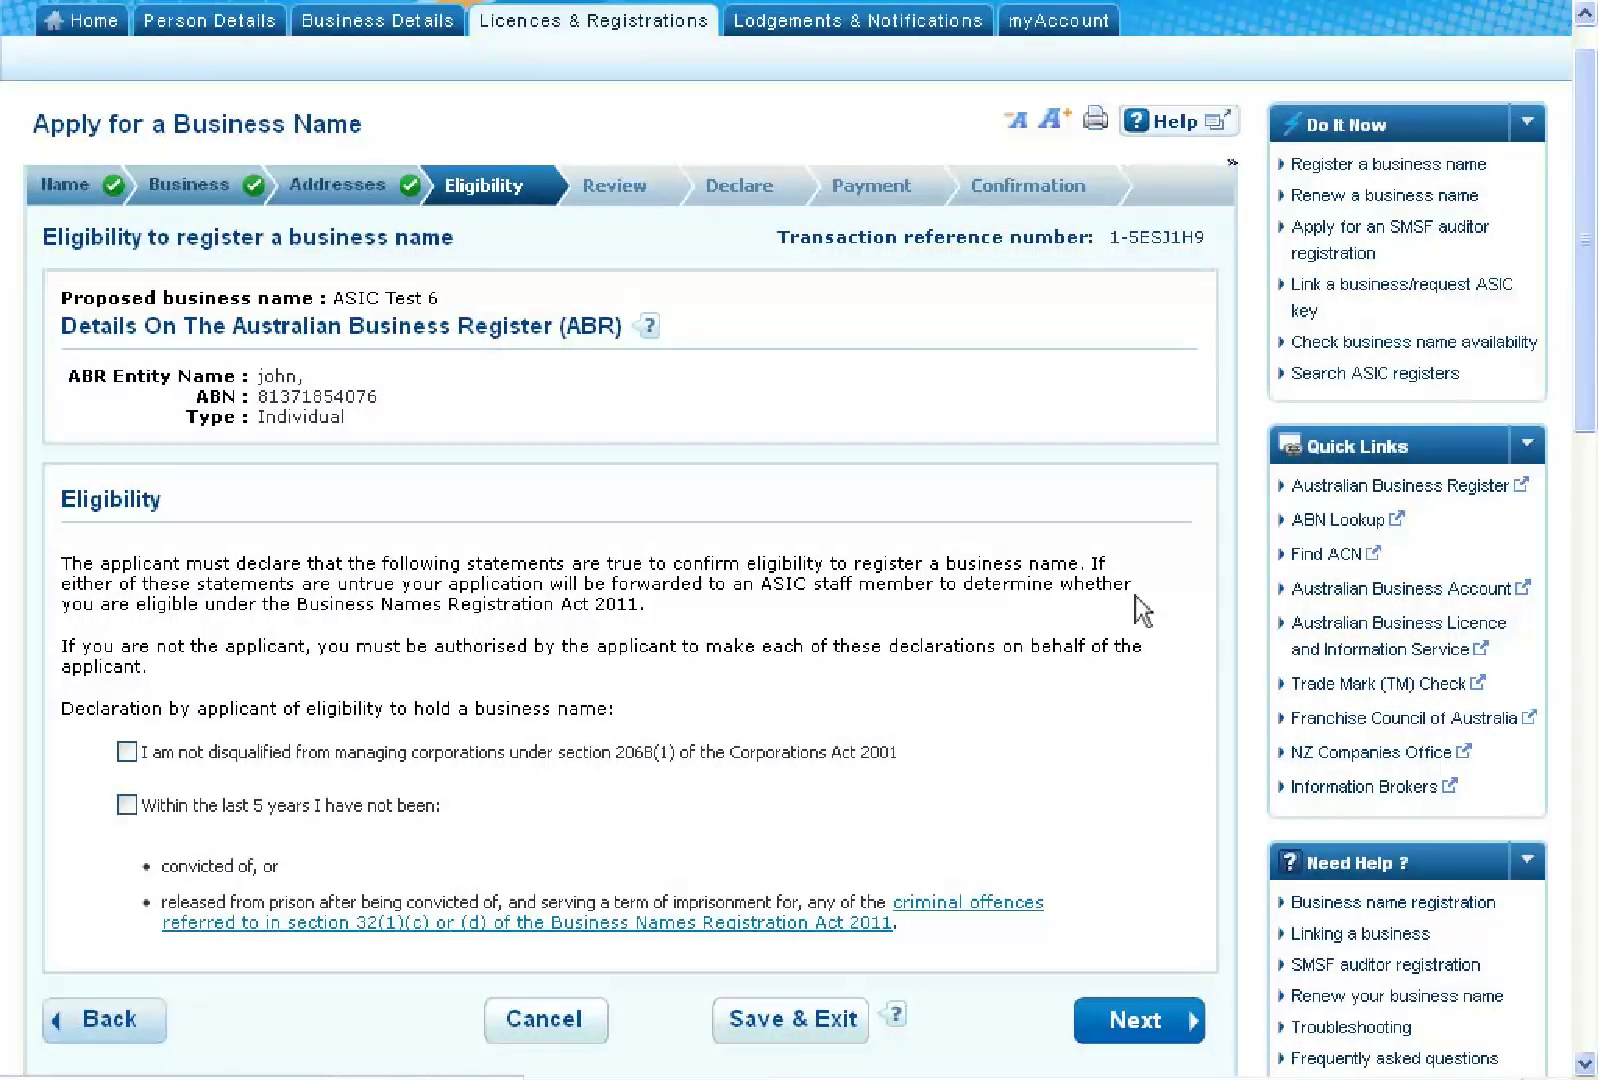
click(126, 752)
click(127, 805)
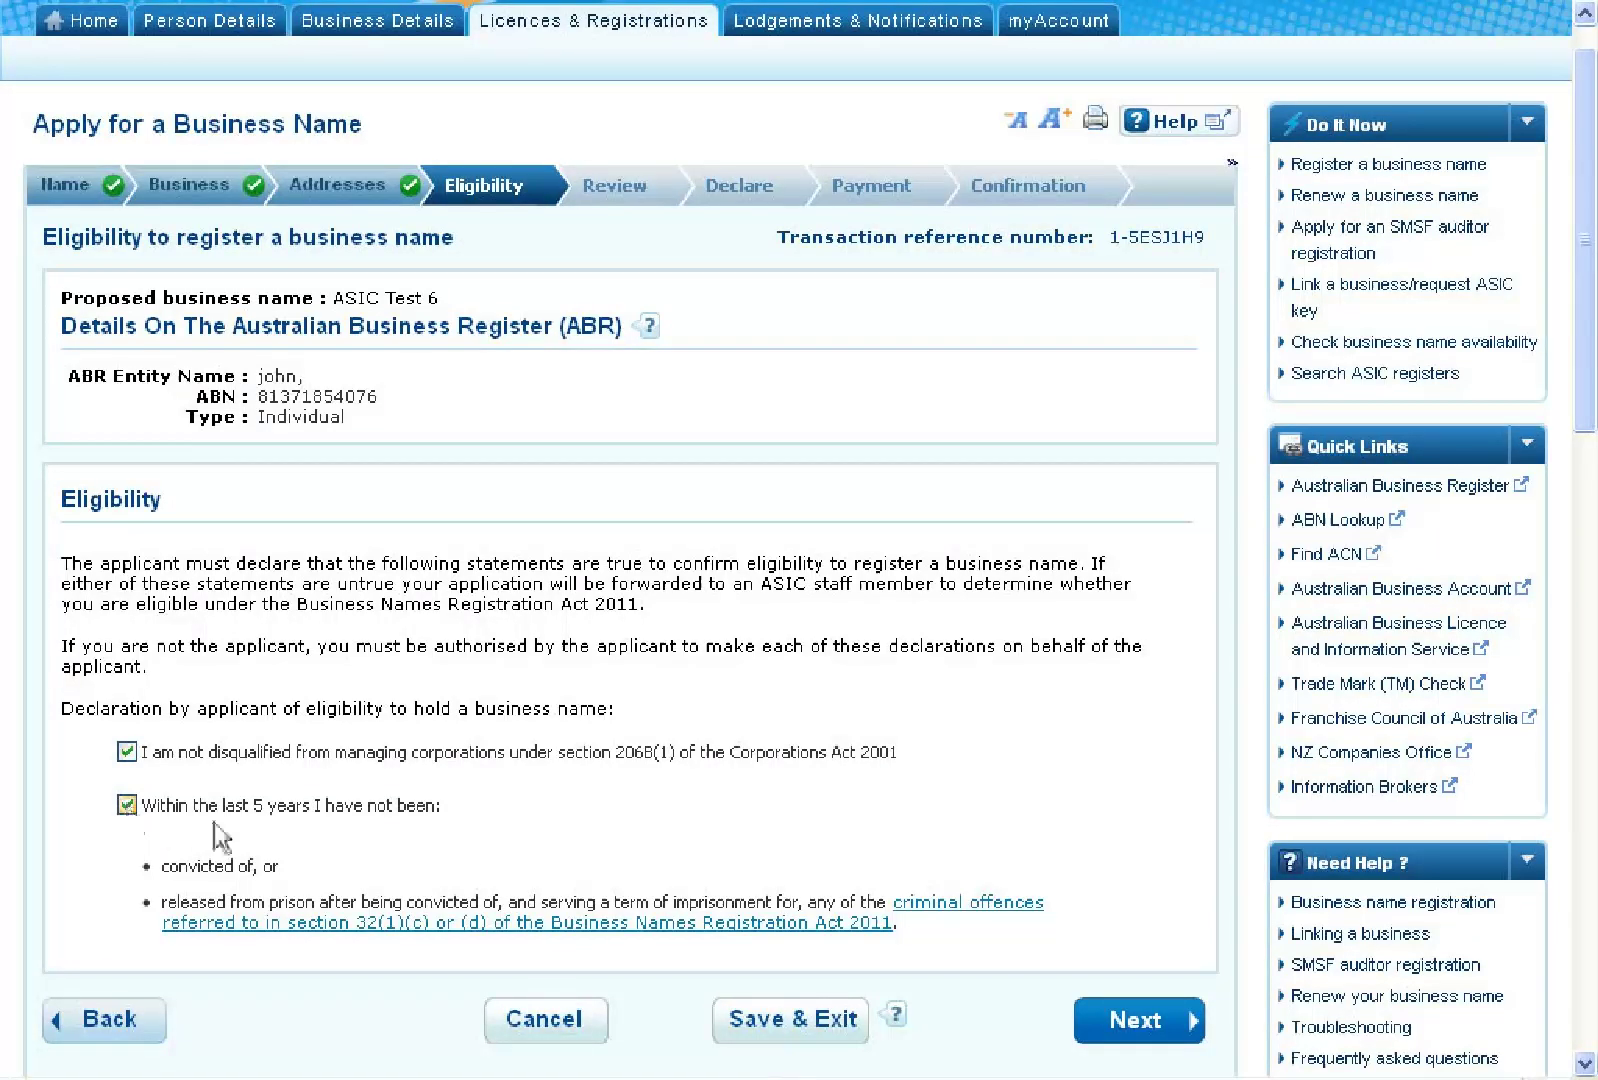
click(1140, 1021)
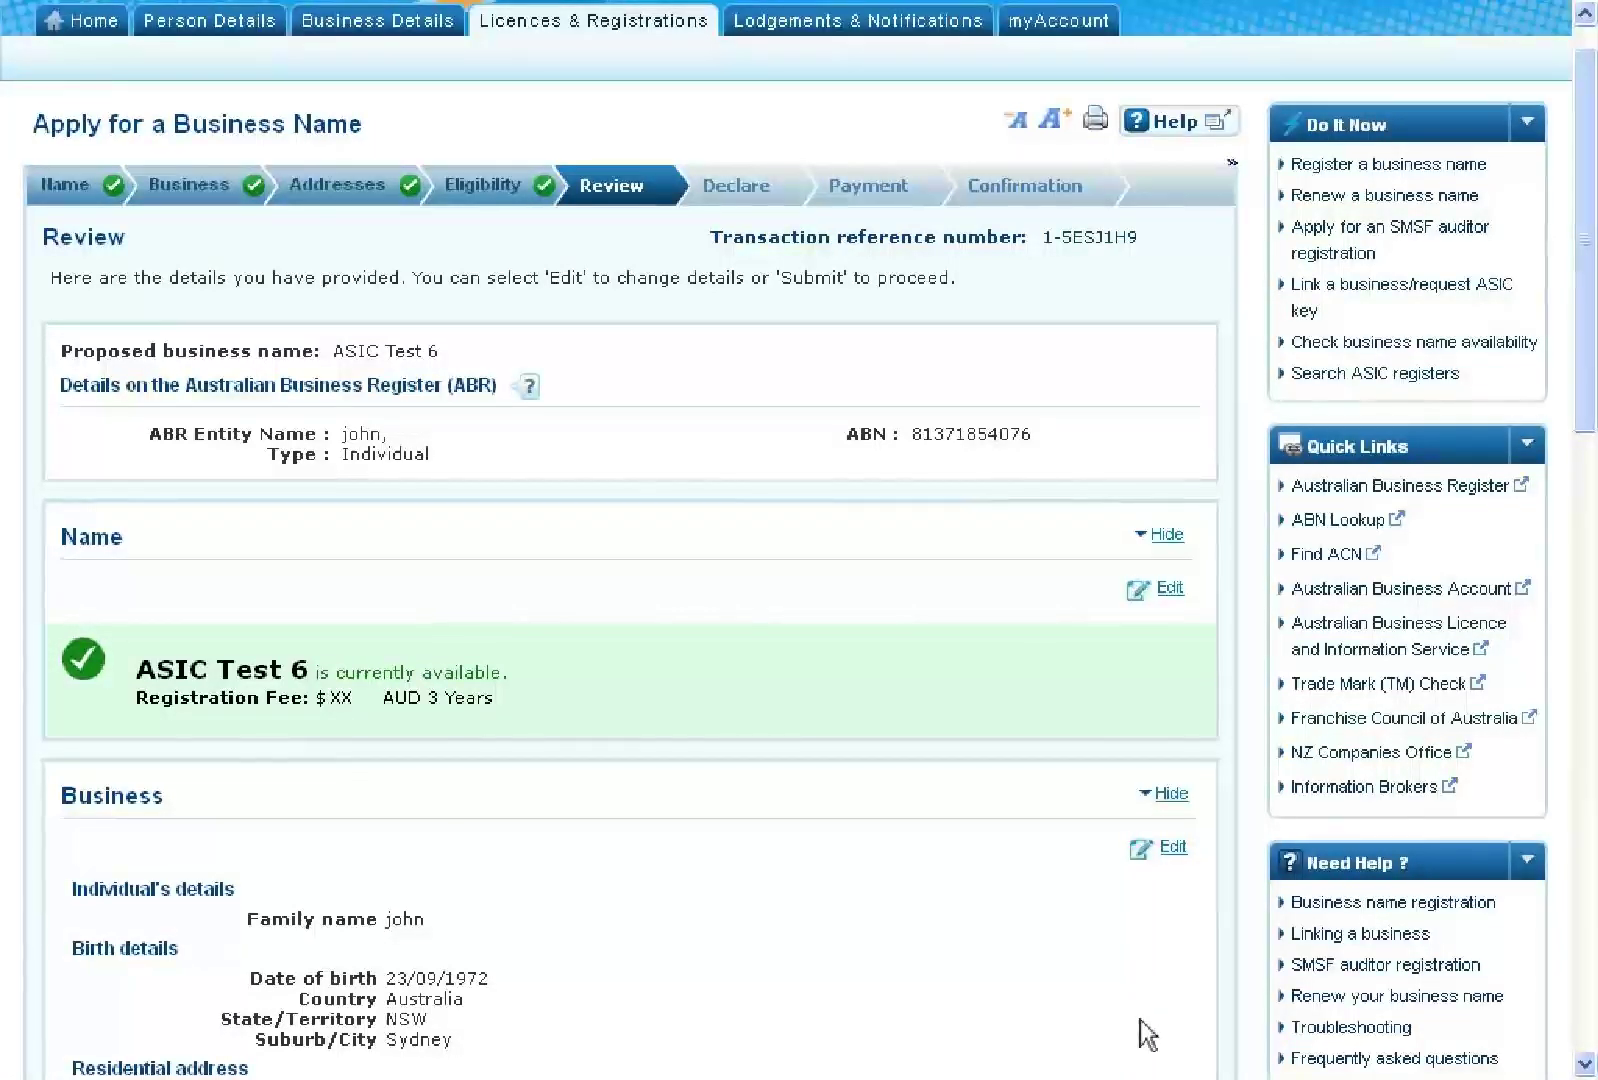
Submit the ASIC Test 6 application from the bottom of the Review page
scroll(1140, 1020, down, 10)
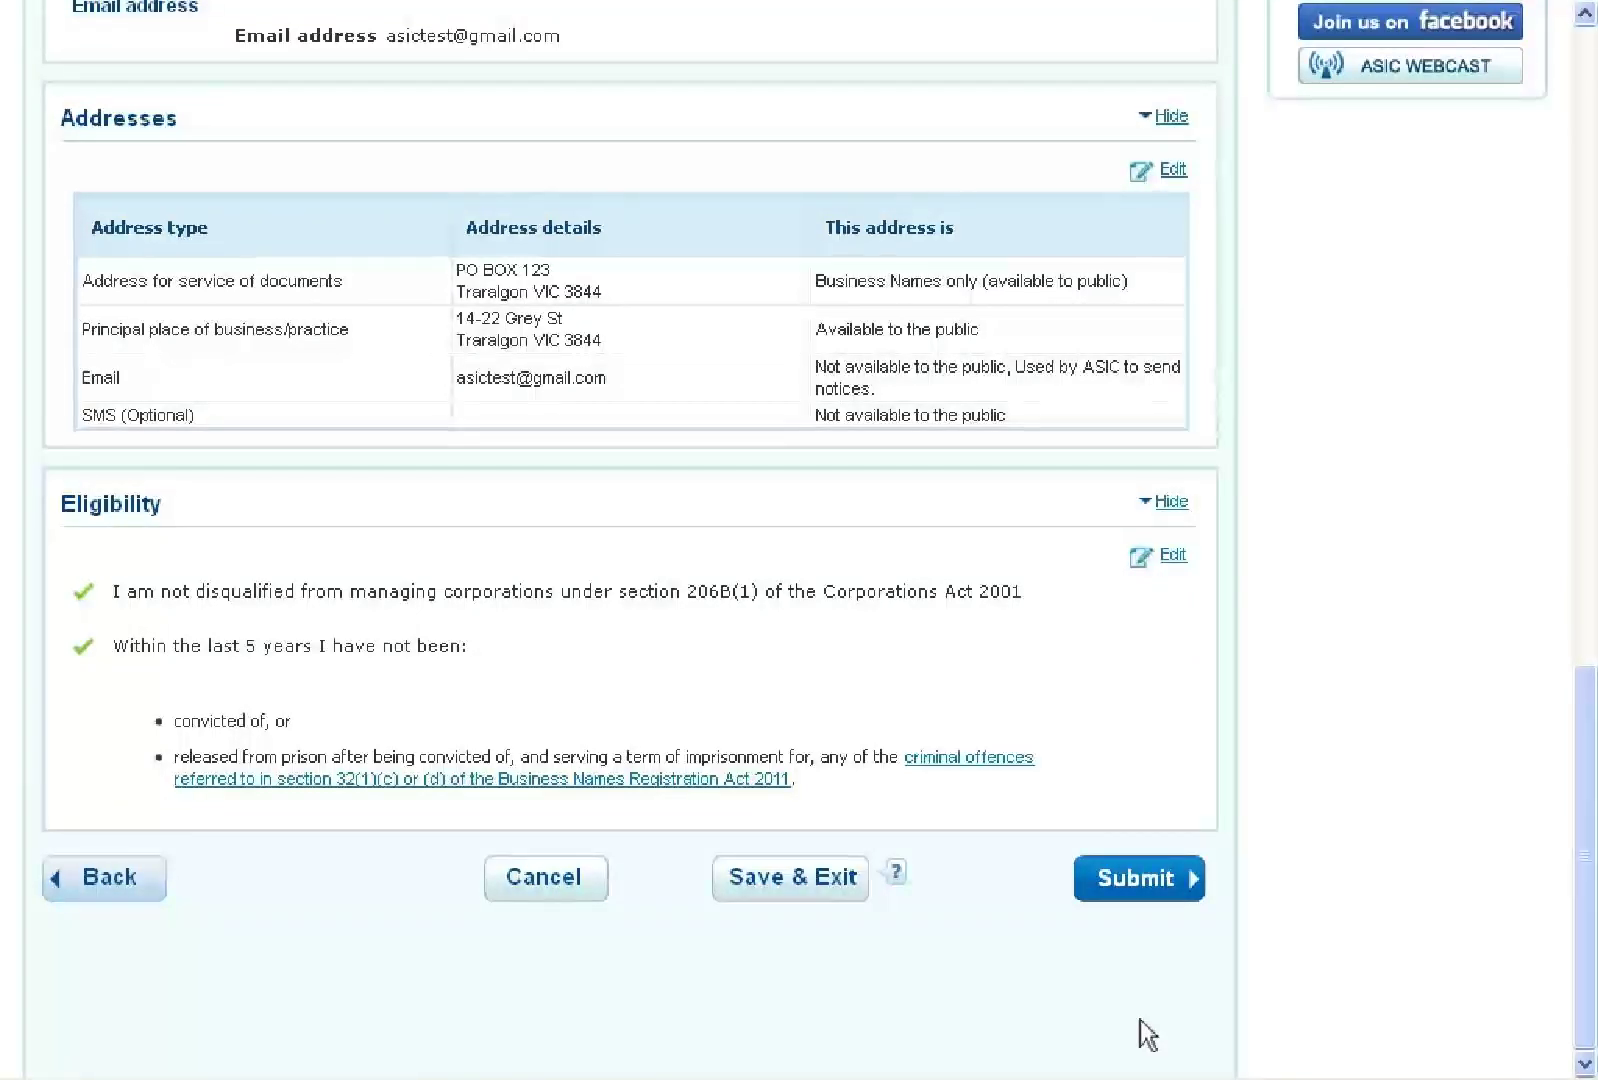
click(1146, 880)
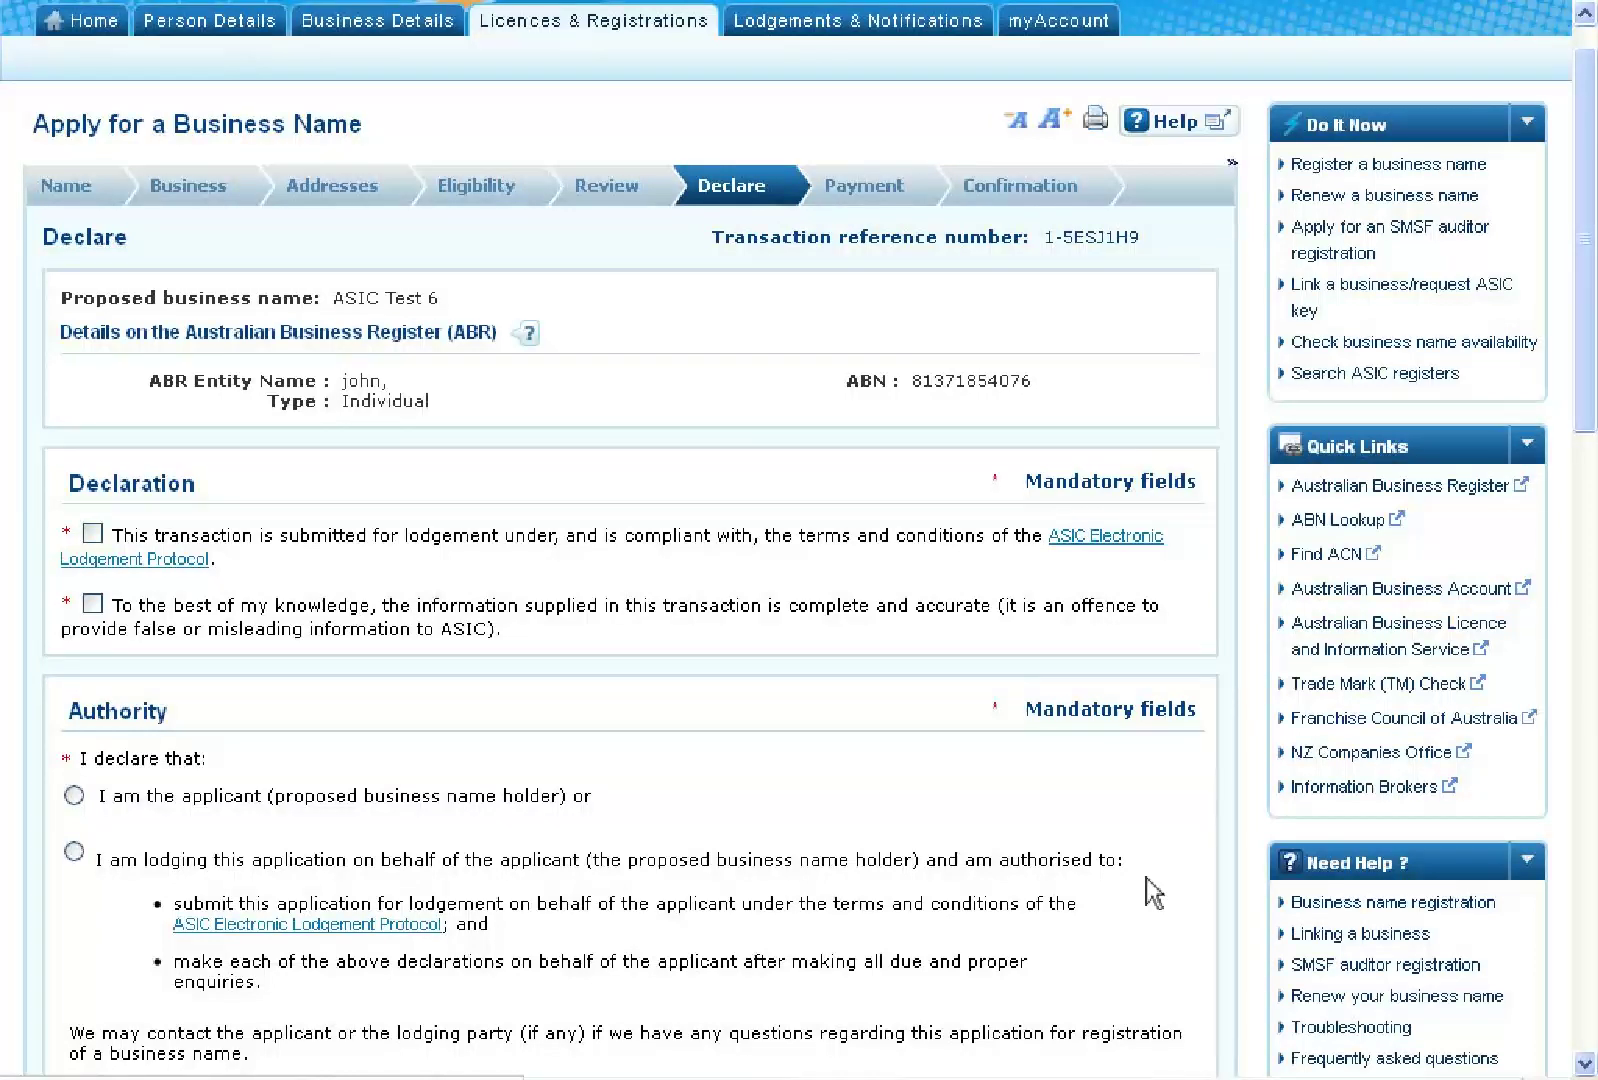
Tick the lodgement protocol and complete-and-accurate declarations, choose 'I am the applicant', and proceed to Payment
click(93, 534)
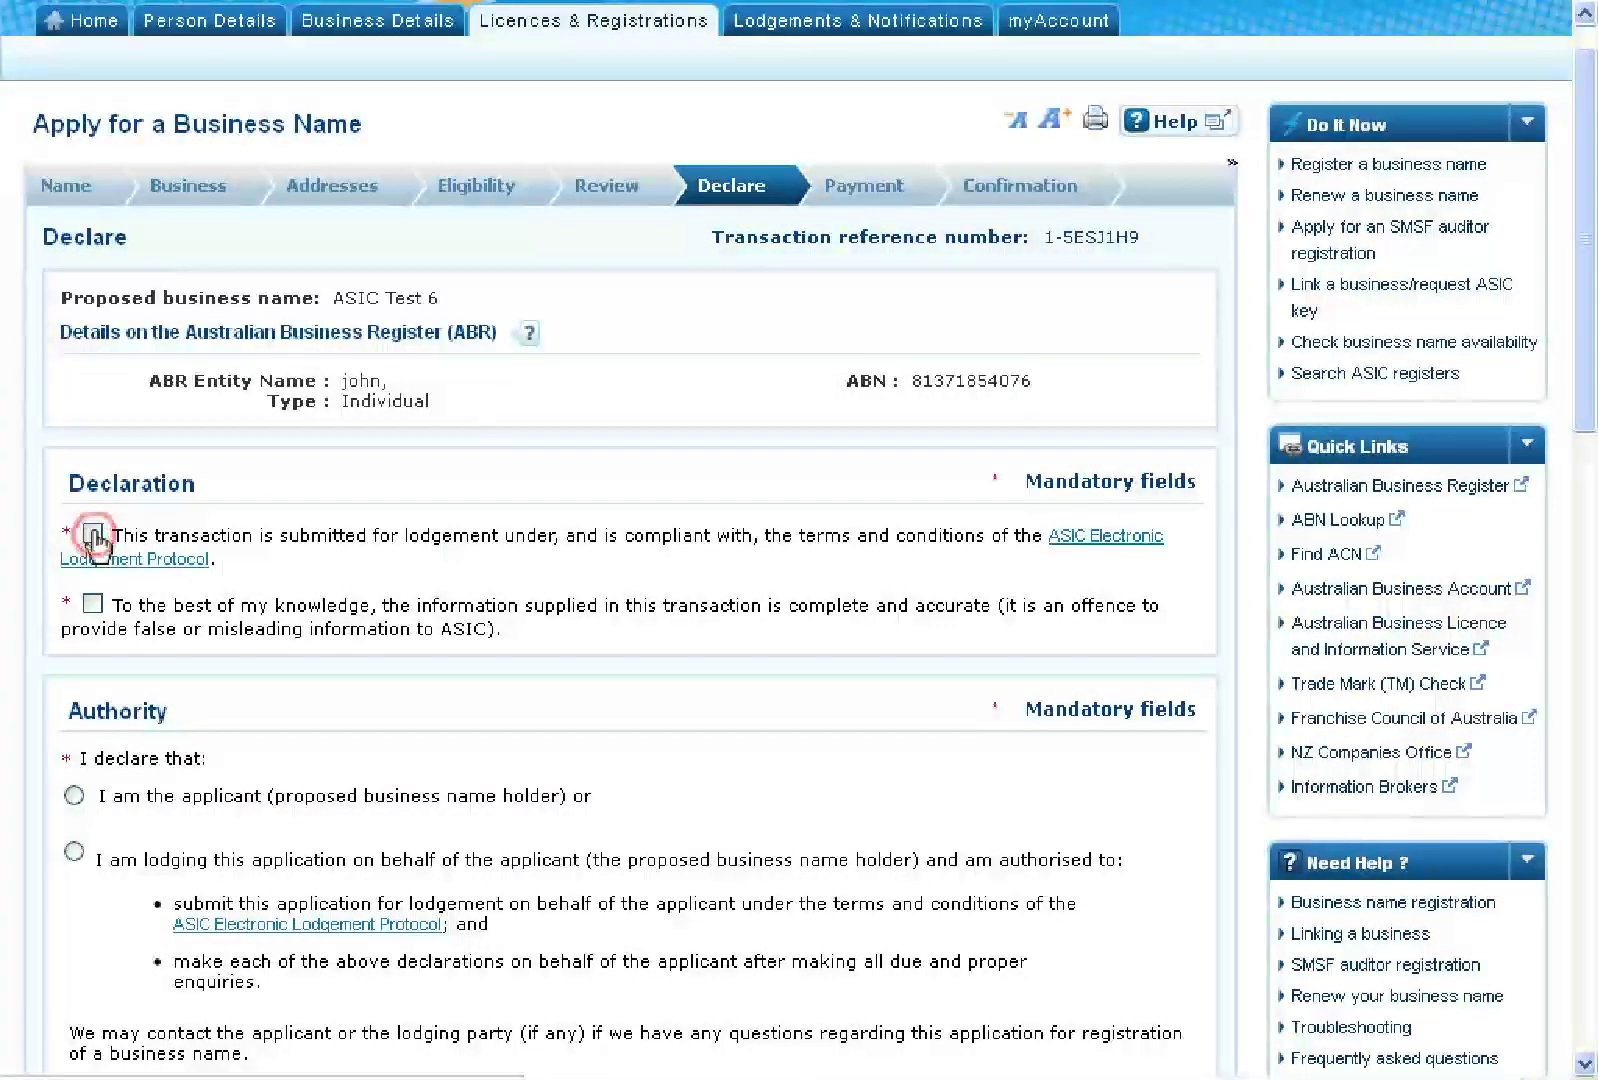
click(93, 603)
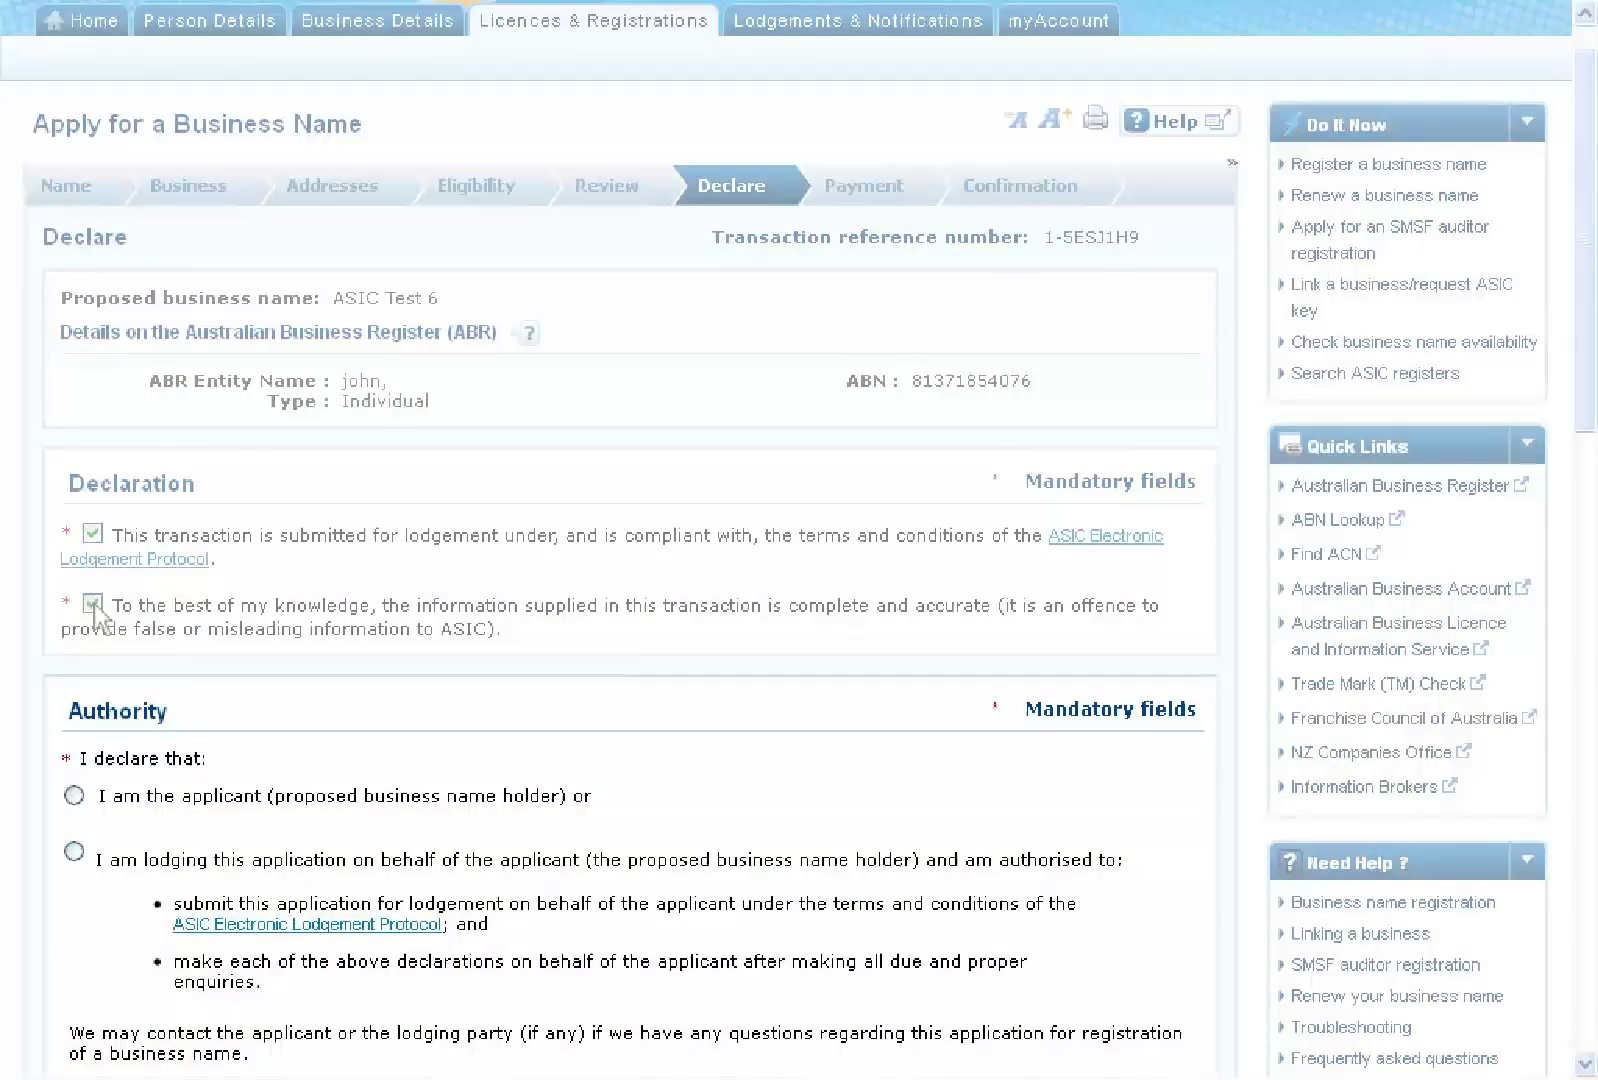
scroll(97, 615, down, 3)
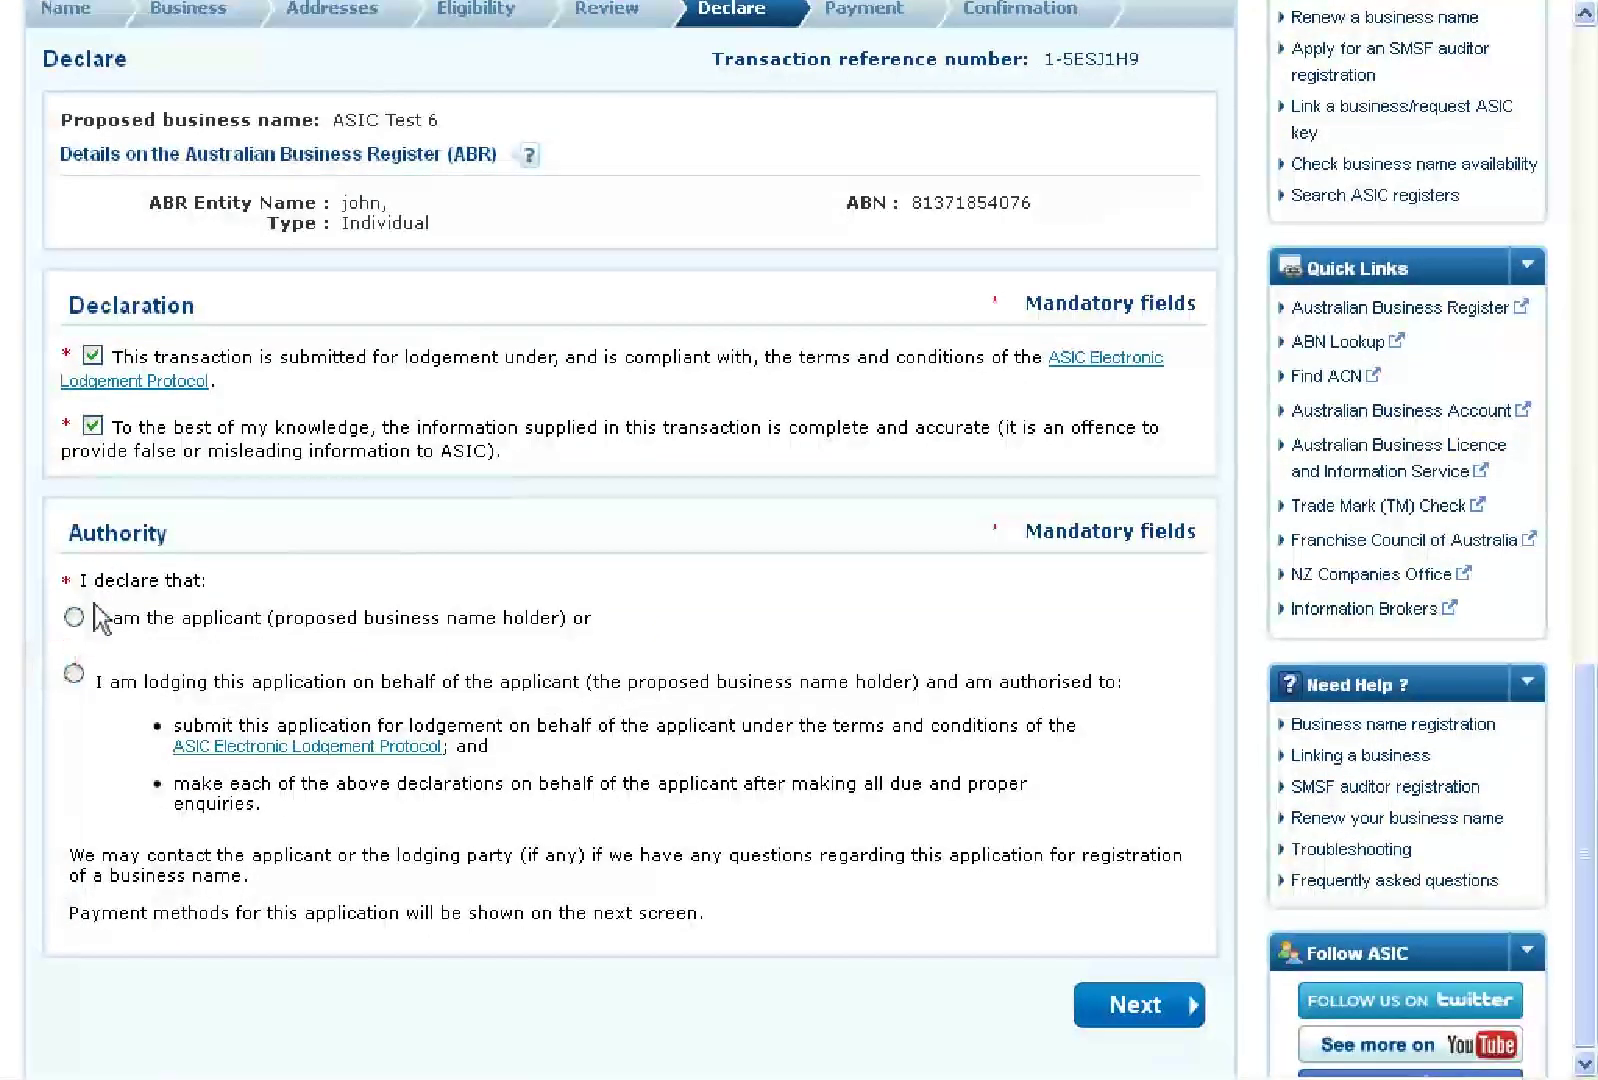
click(75, 616)
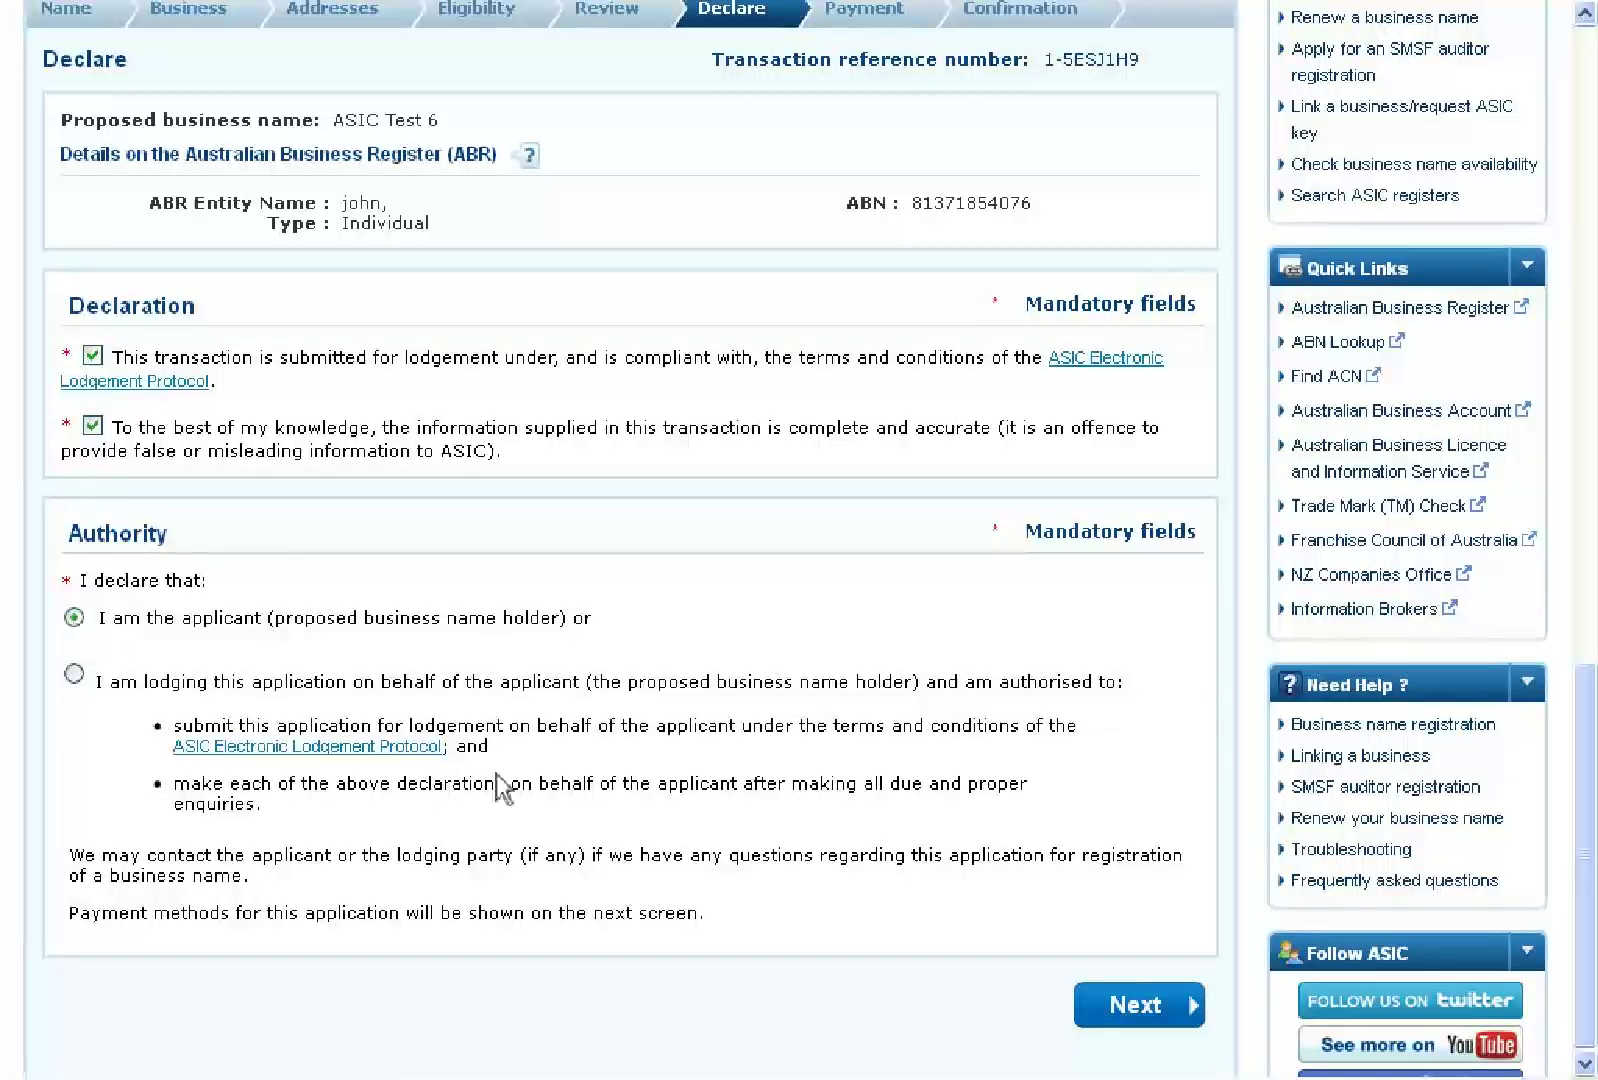
click(1134, 1007)
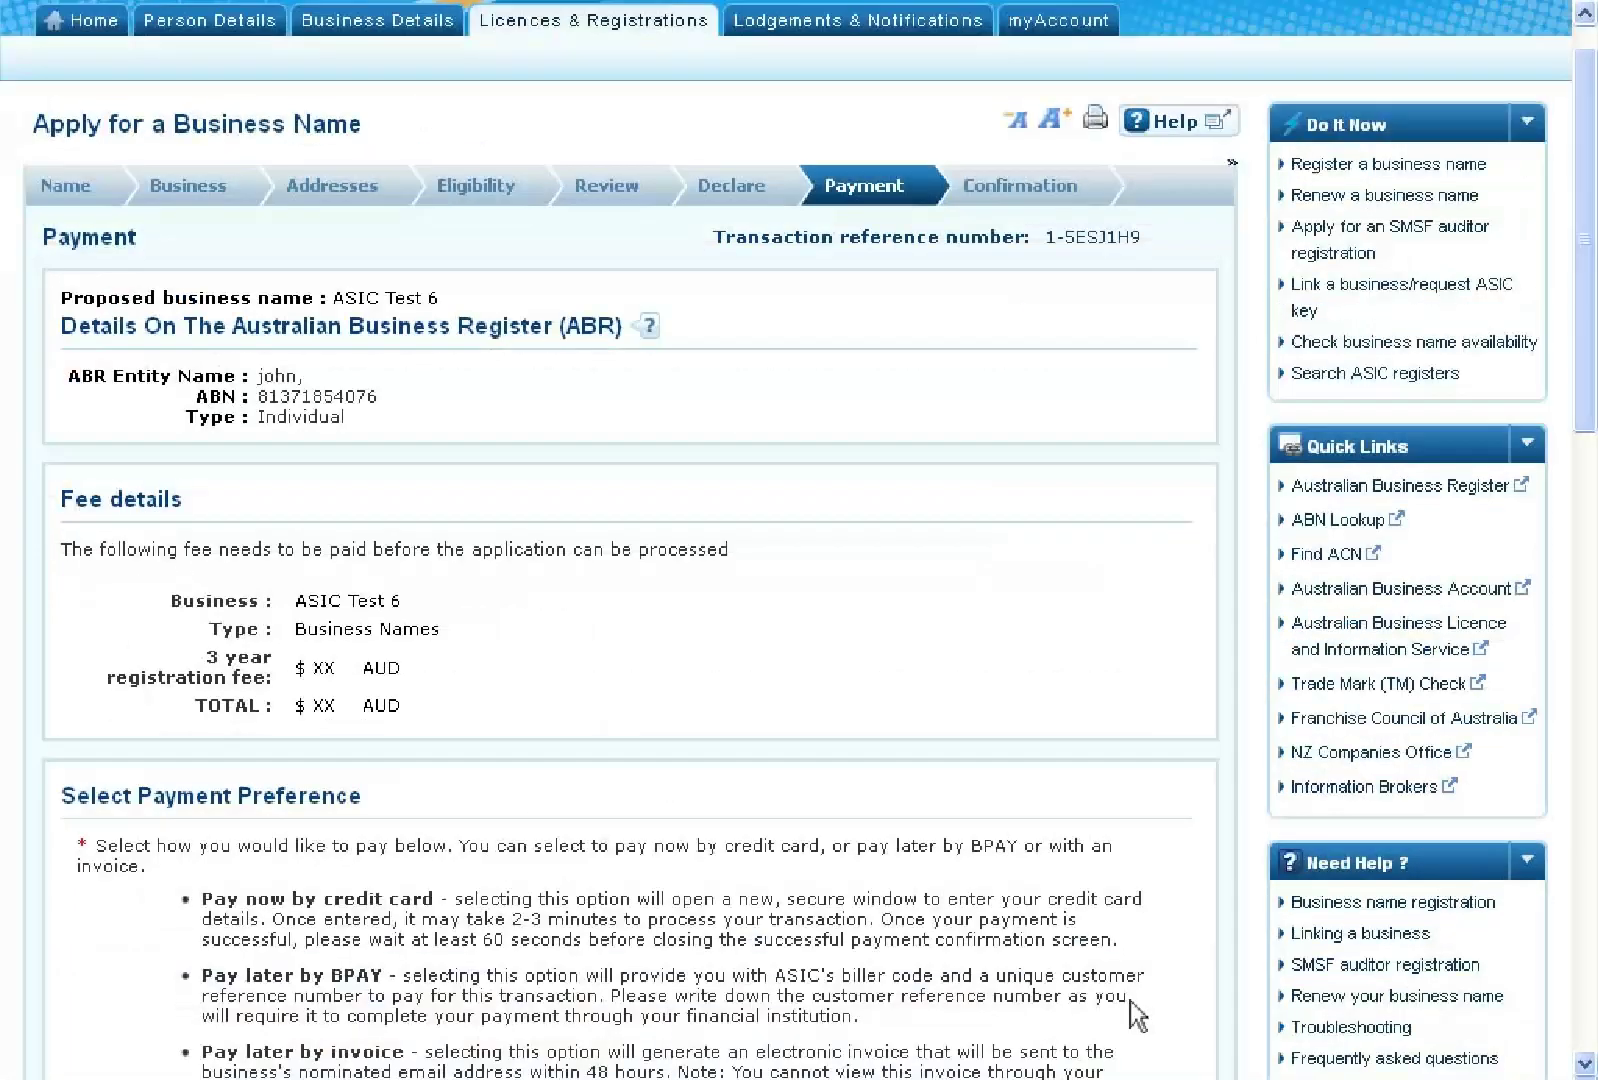
Choose 'Pay now by Credit Card (VISA, MasterCard)' and start the Credit Card Payment window's card number entry
scroll(1137, 1015, down, 1)
scroll(1133, 1015, down, 3)
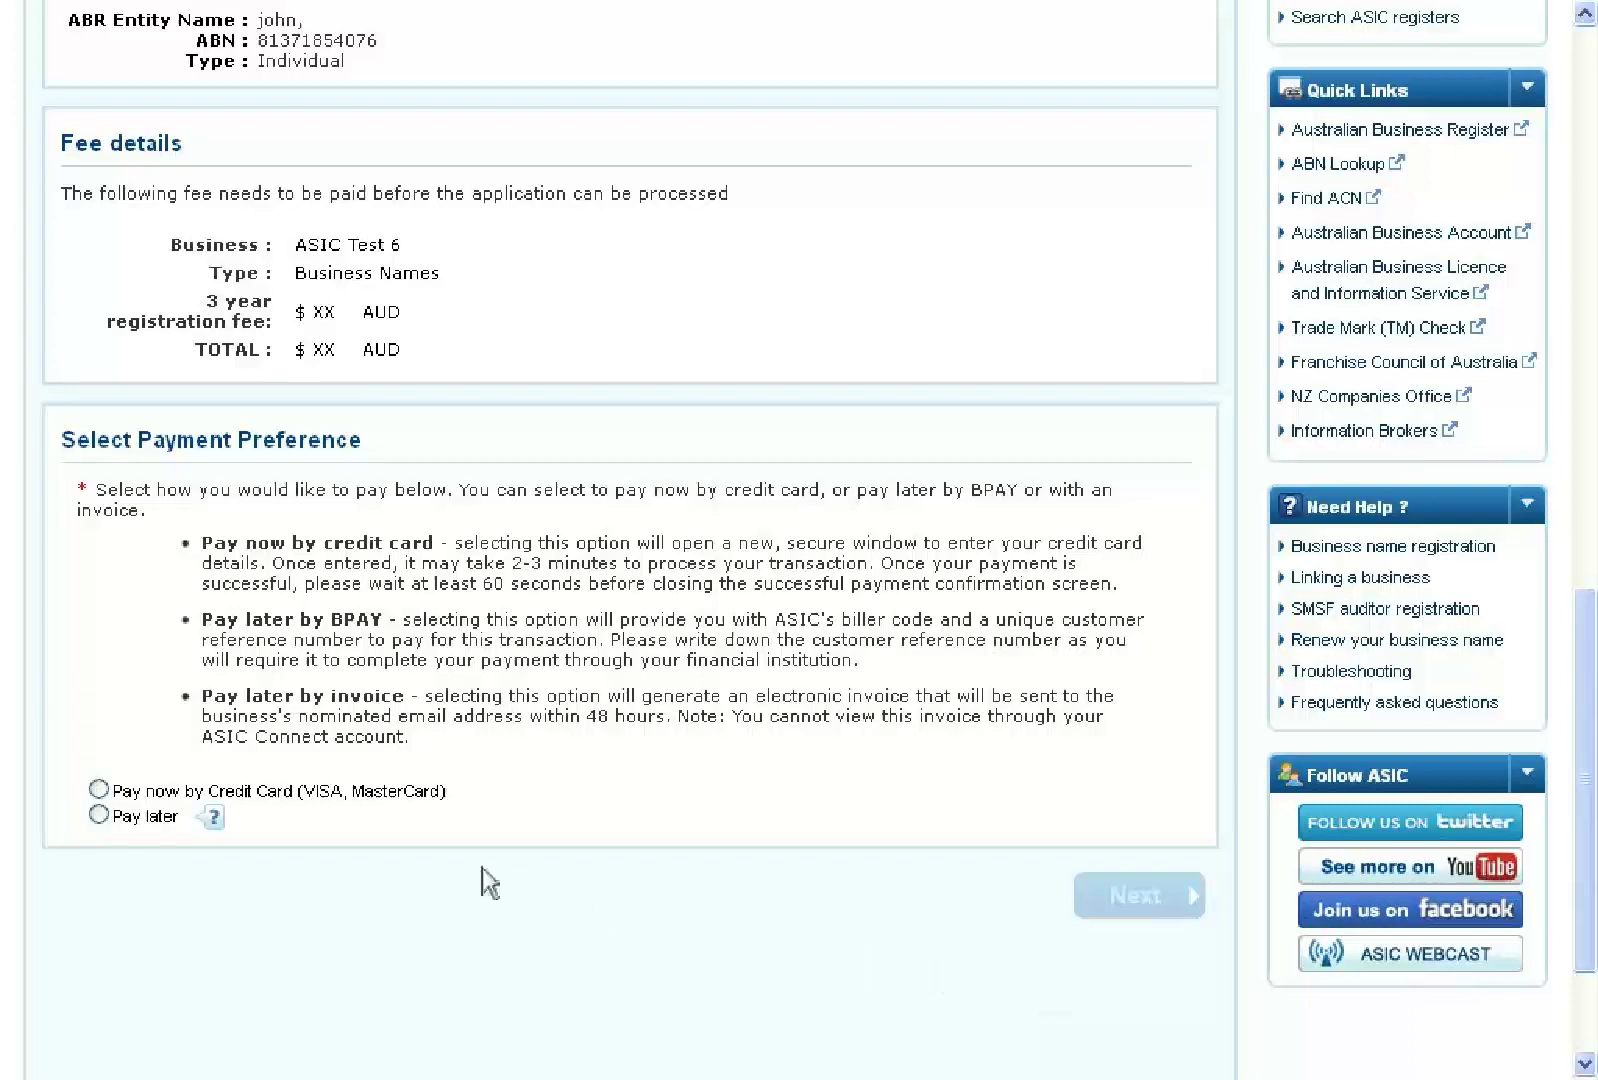
click(99, 792)
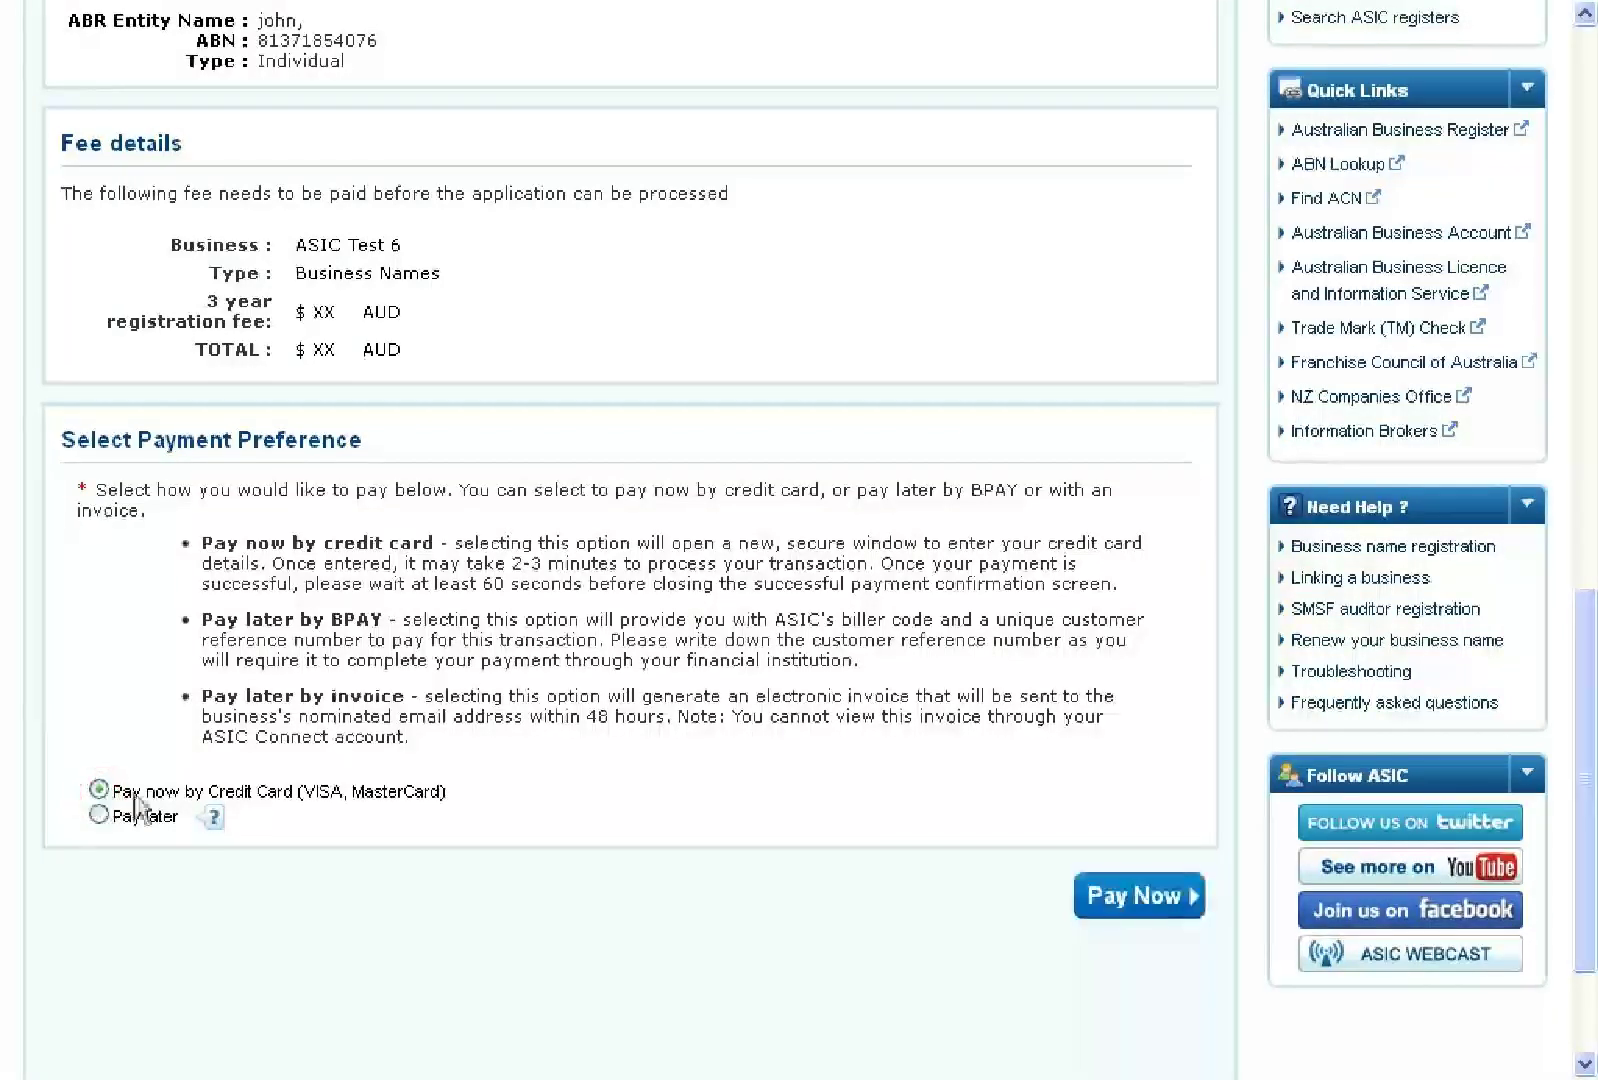
click(1134, 898)
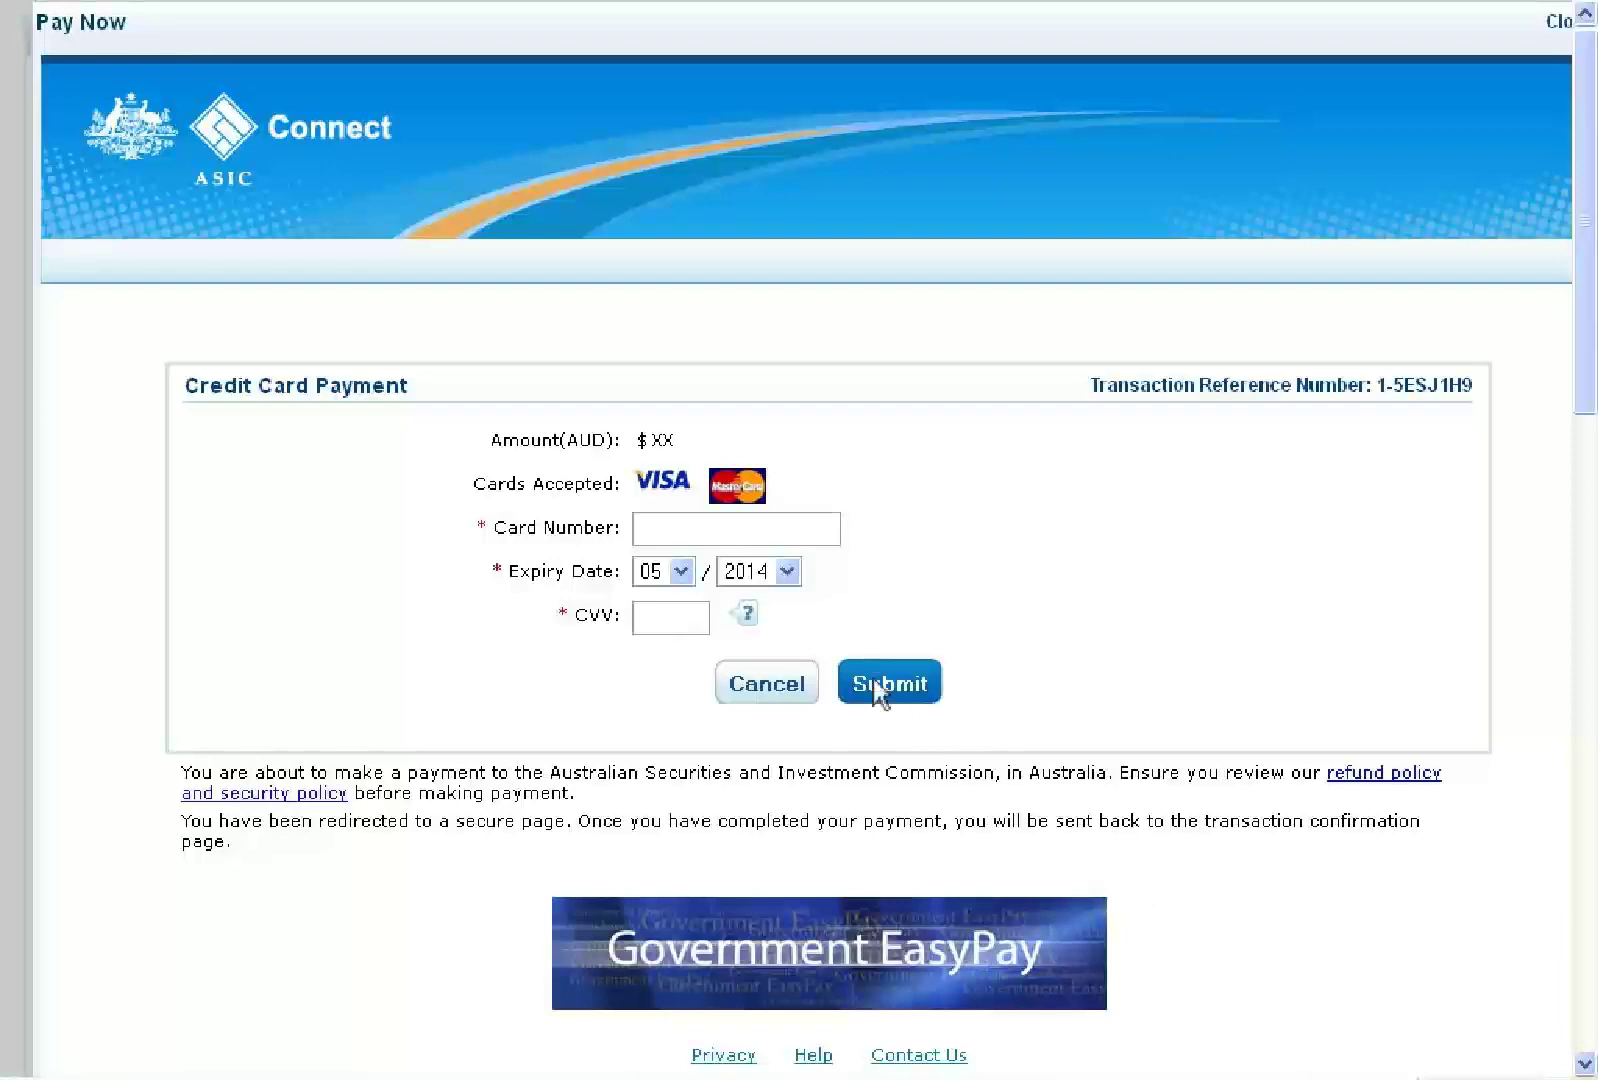
click(703, 535)
Enter the card number and security code, submit the payment, and close the payment window
text(XXXXXXXXXXXX2222)
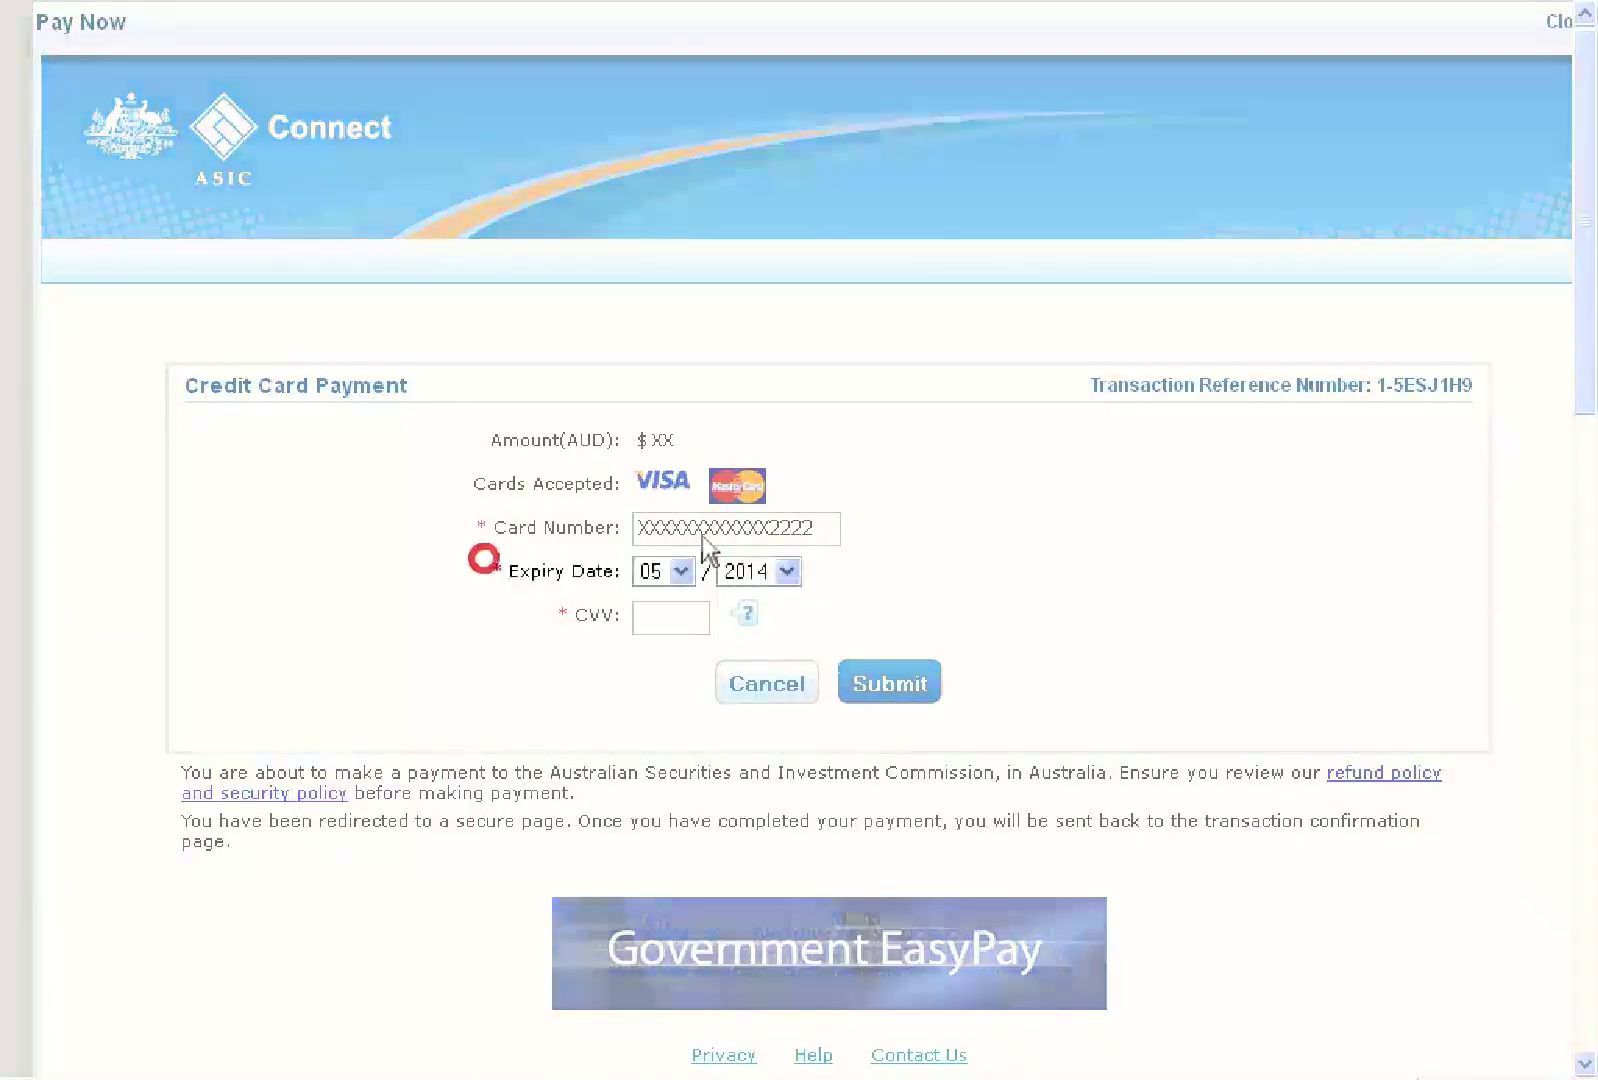
click(672, 625)
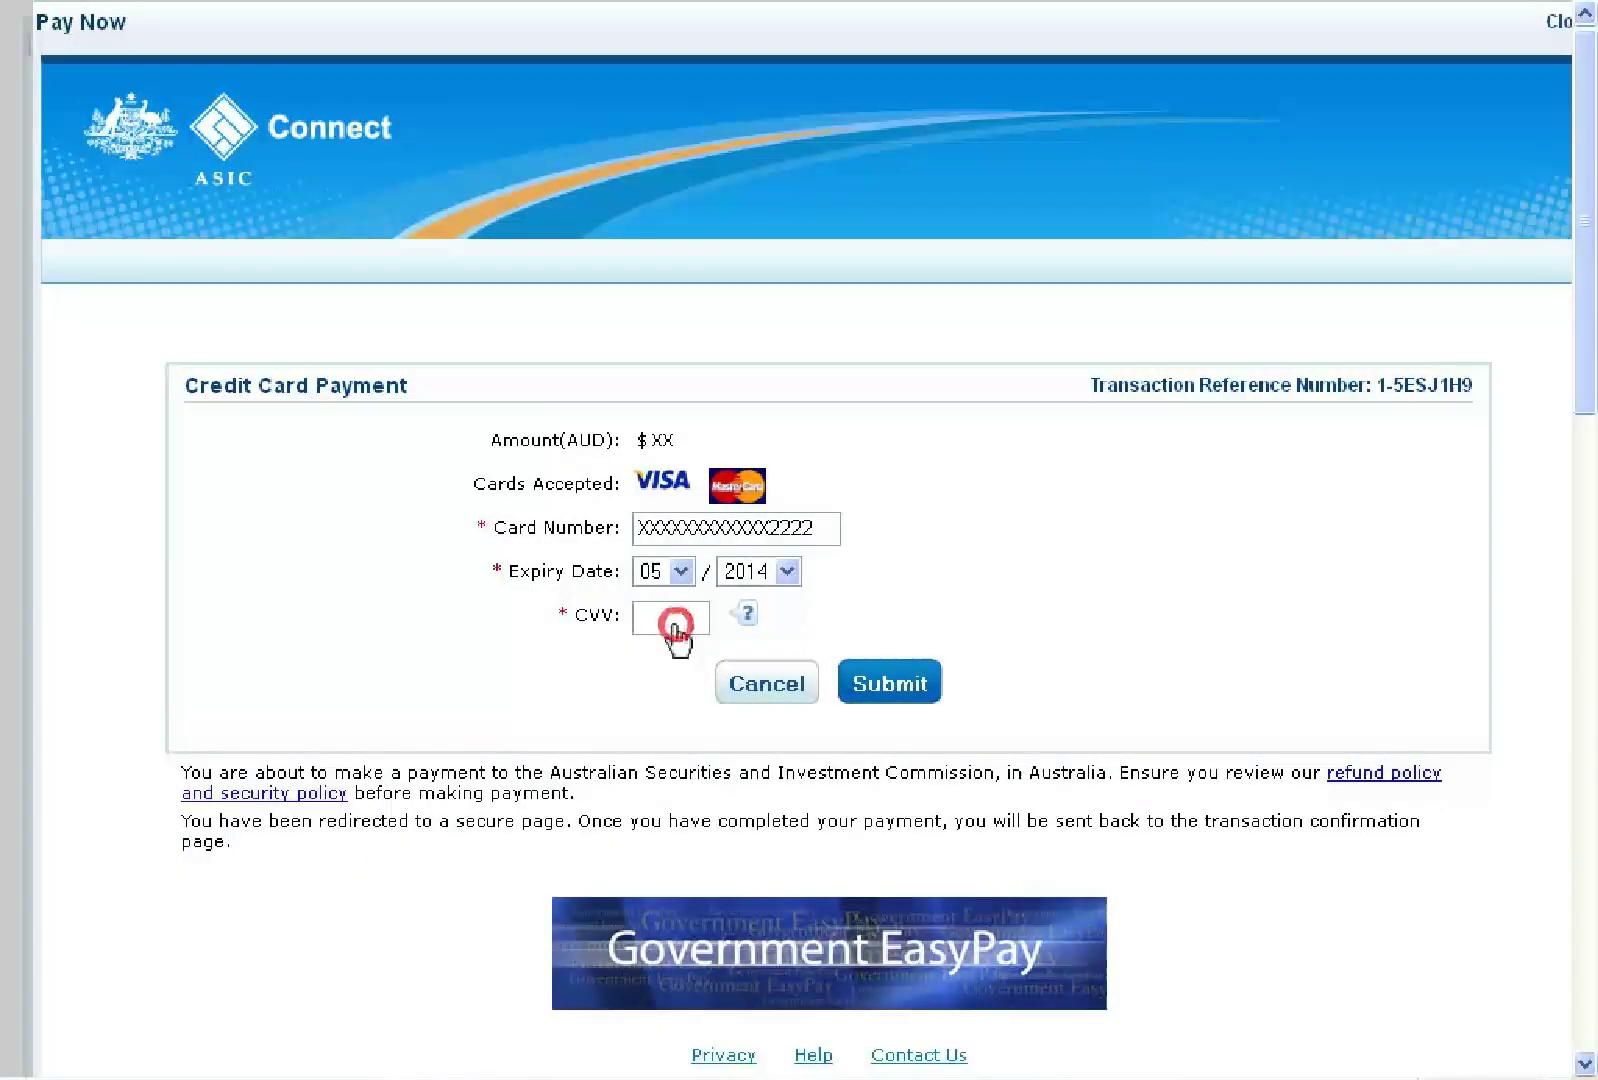
text(123)
click(894, 688)
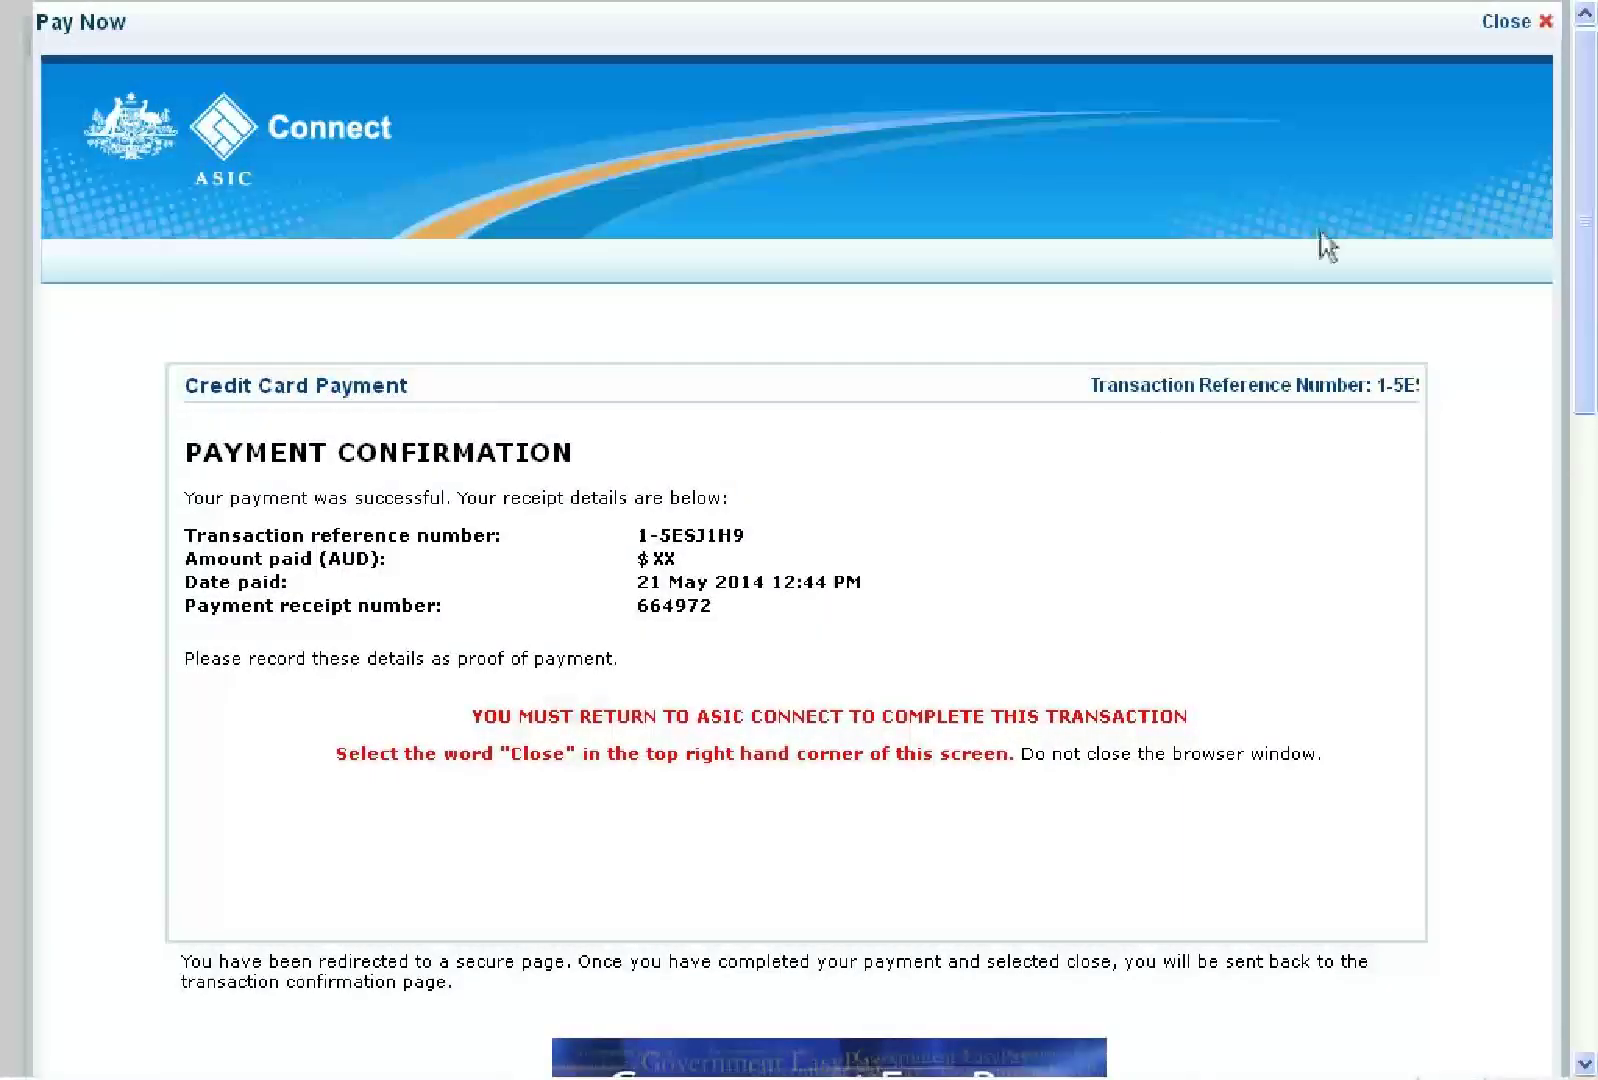
click(1512, 22)
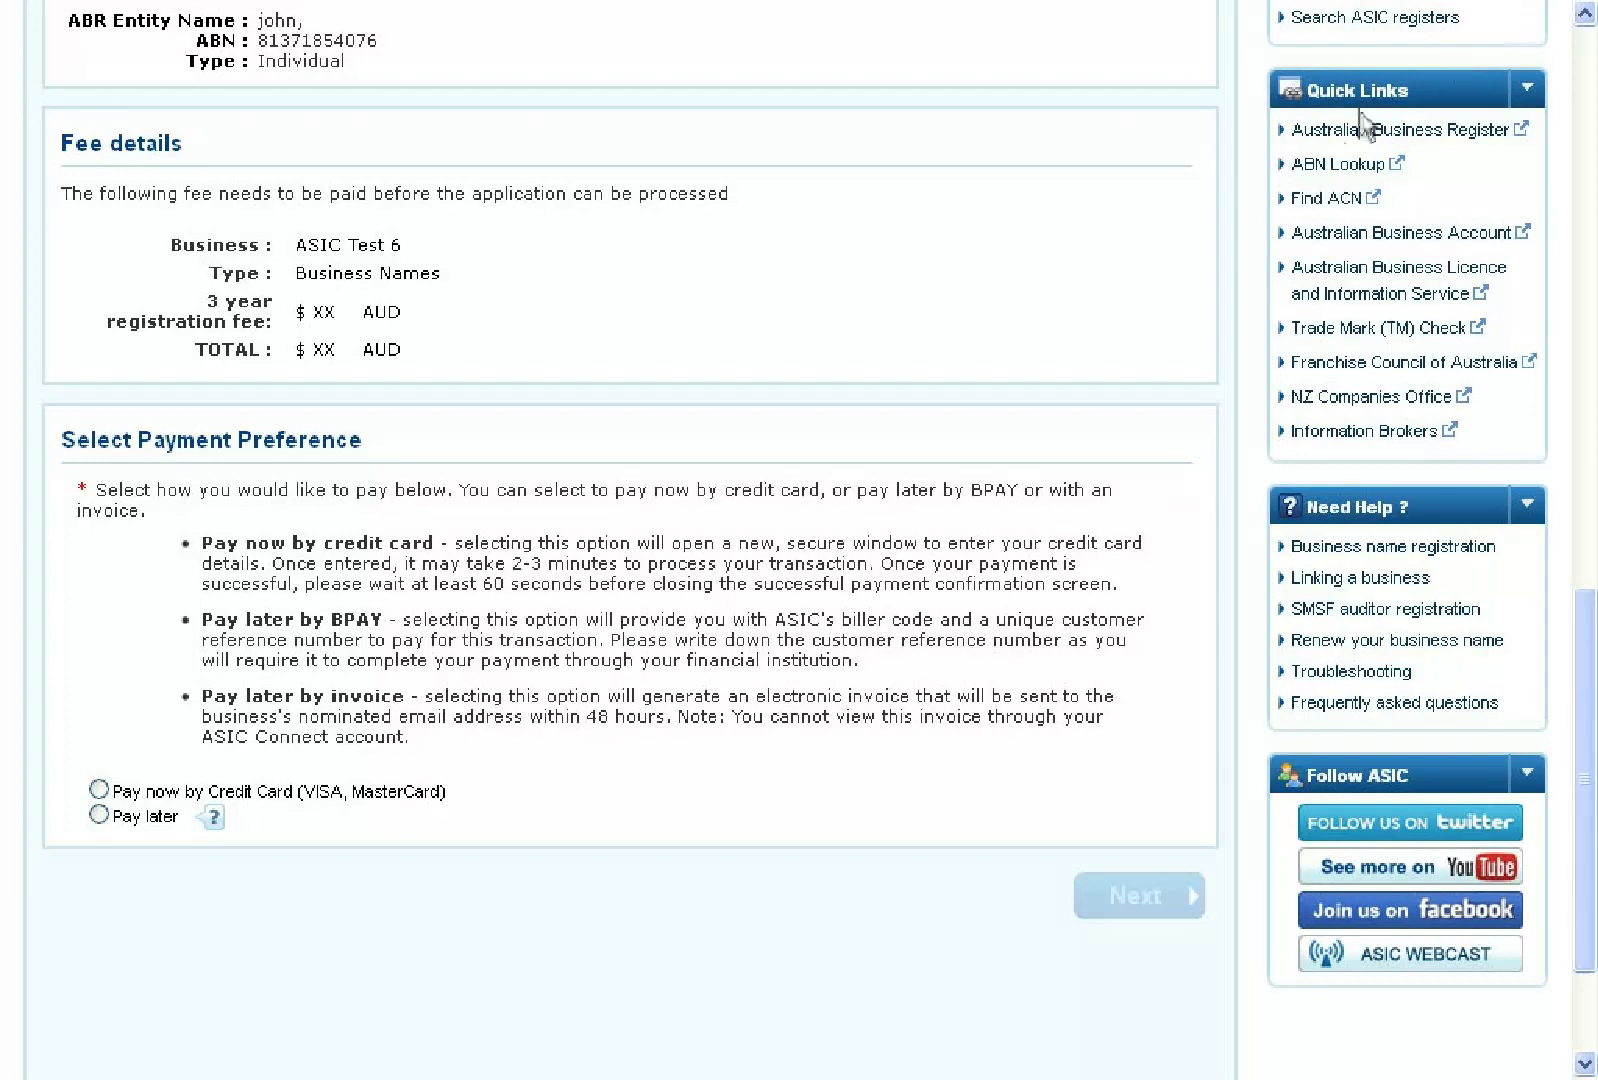
Switch the payment preference to Pay later with BPAY
click(99, 814)
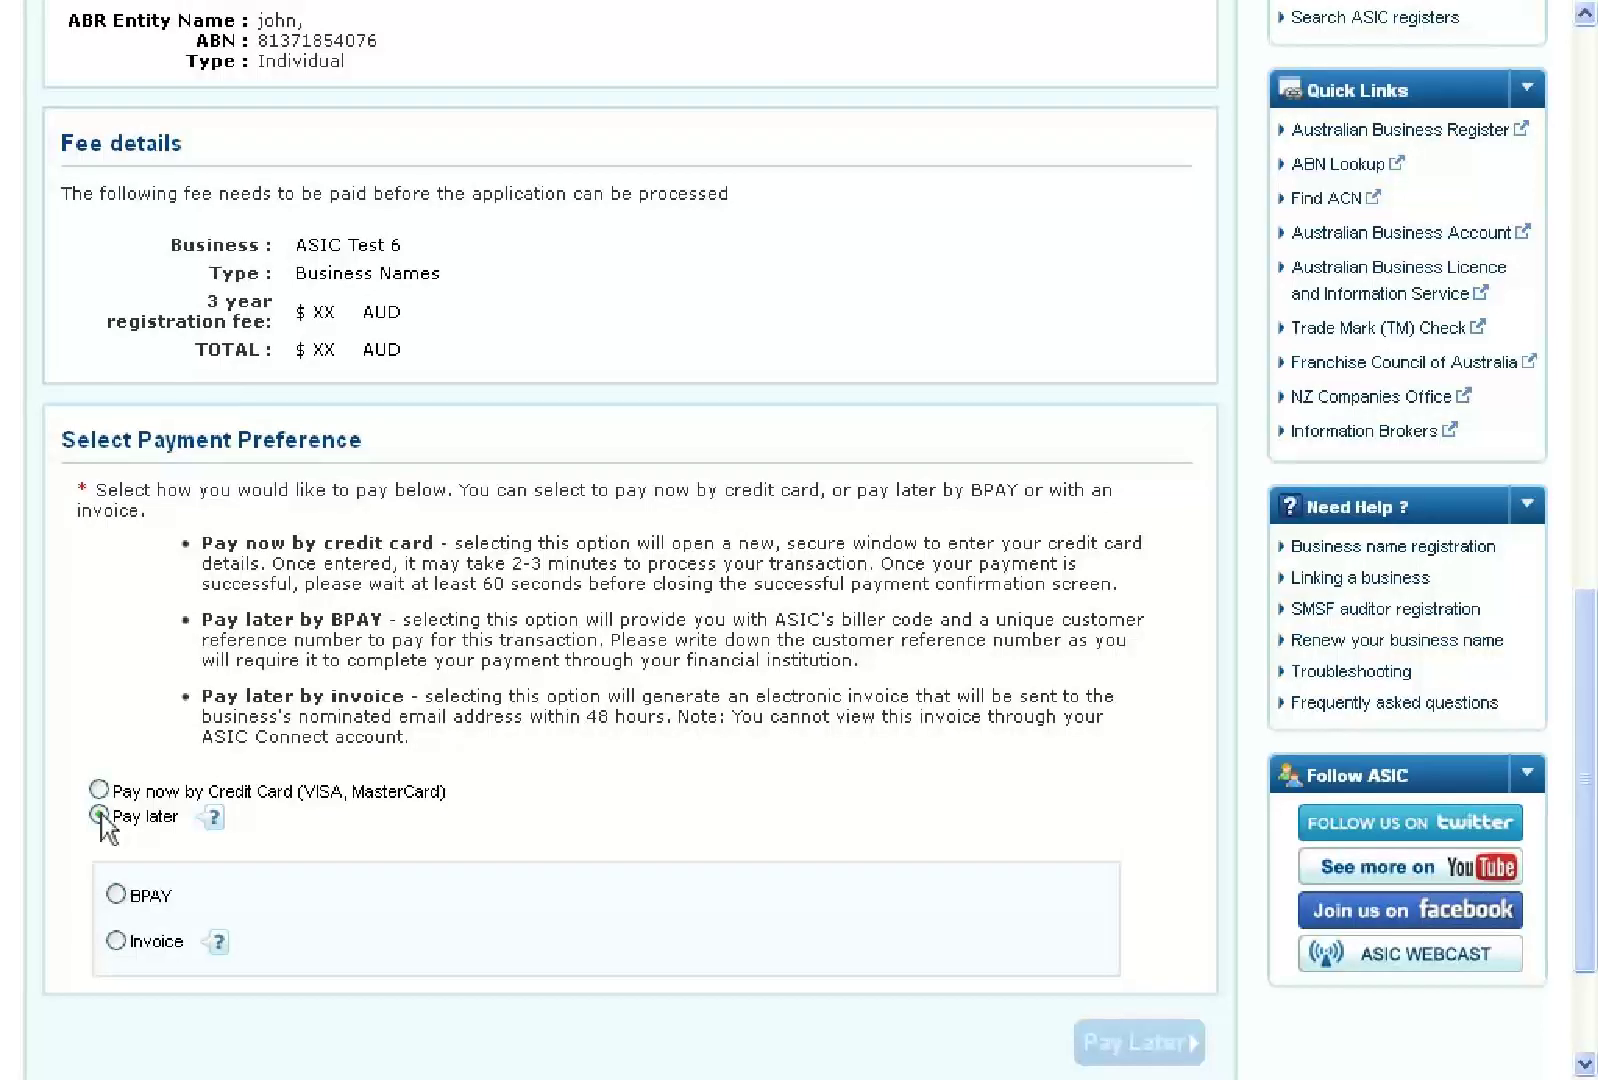
click(116, 895)
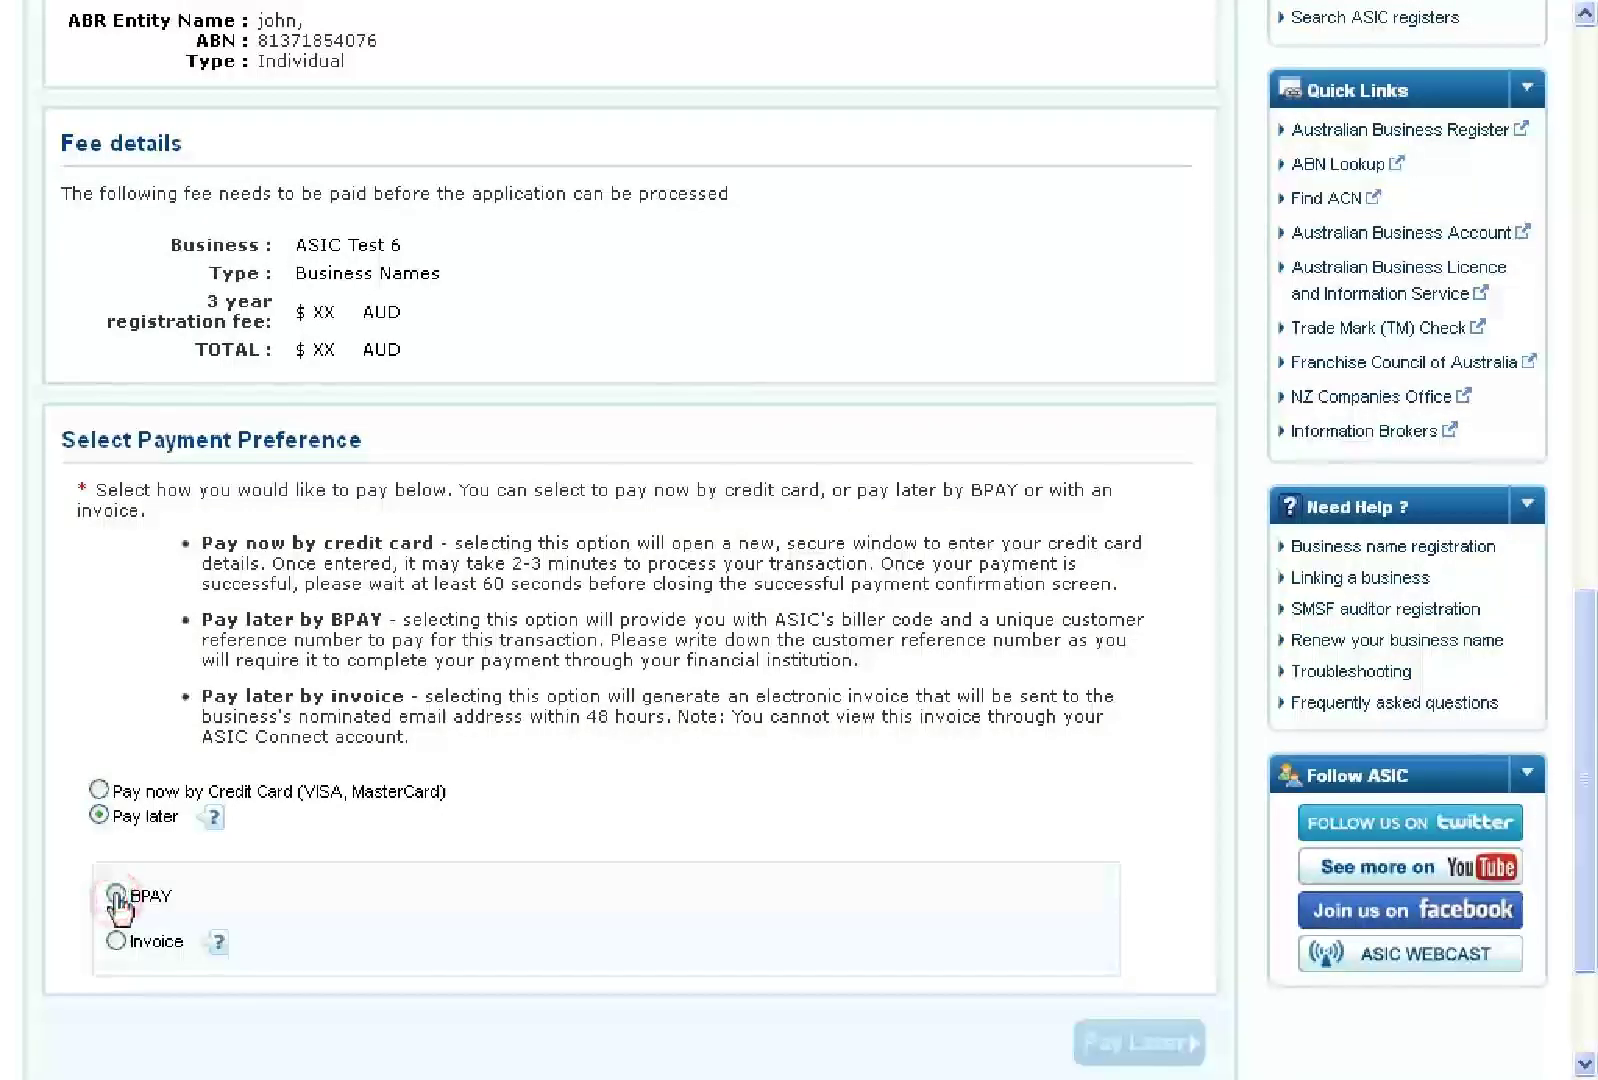
scroll(117, 894, down, 3)
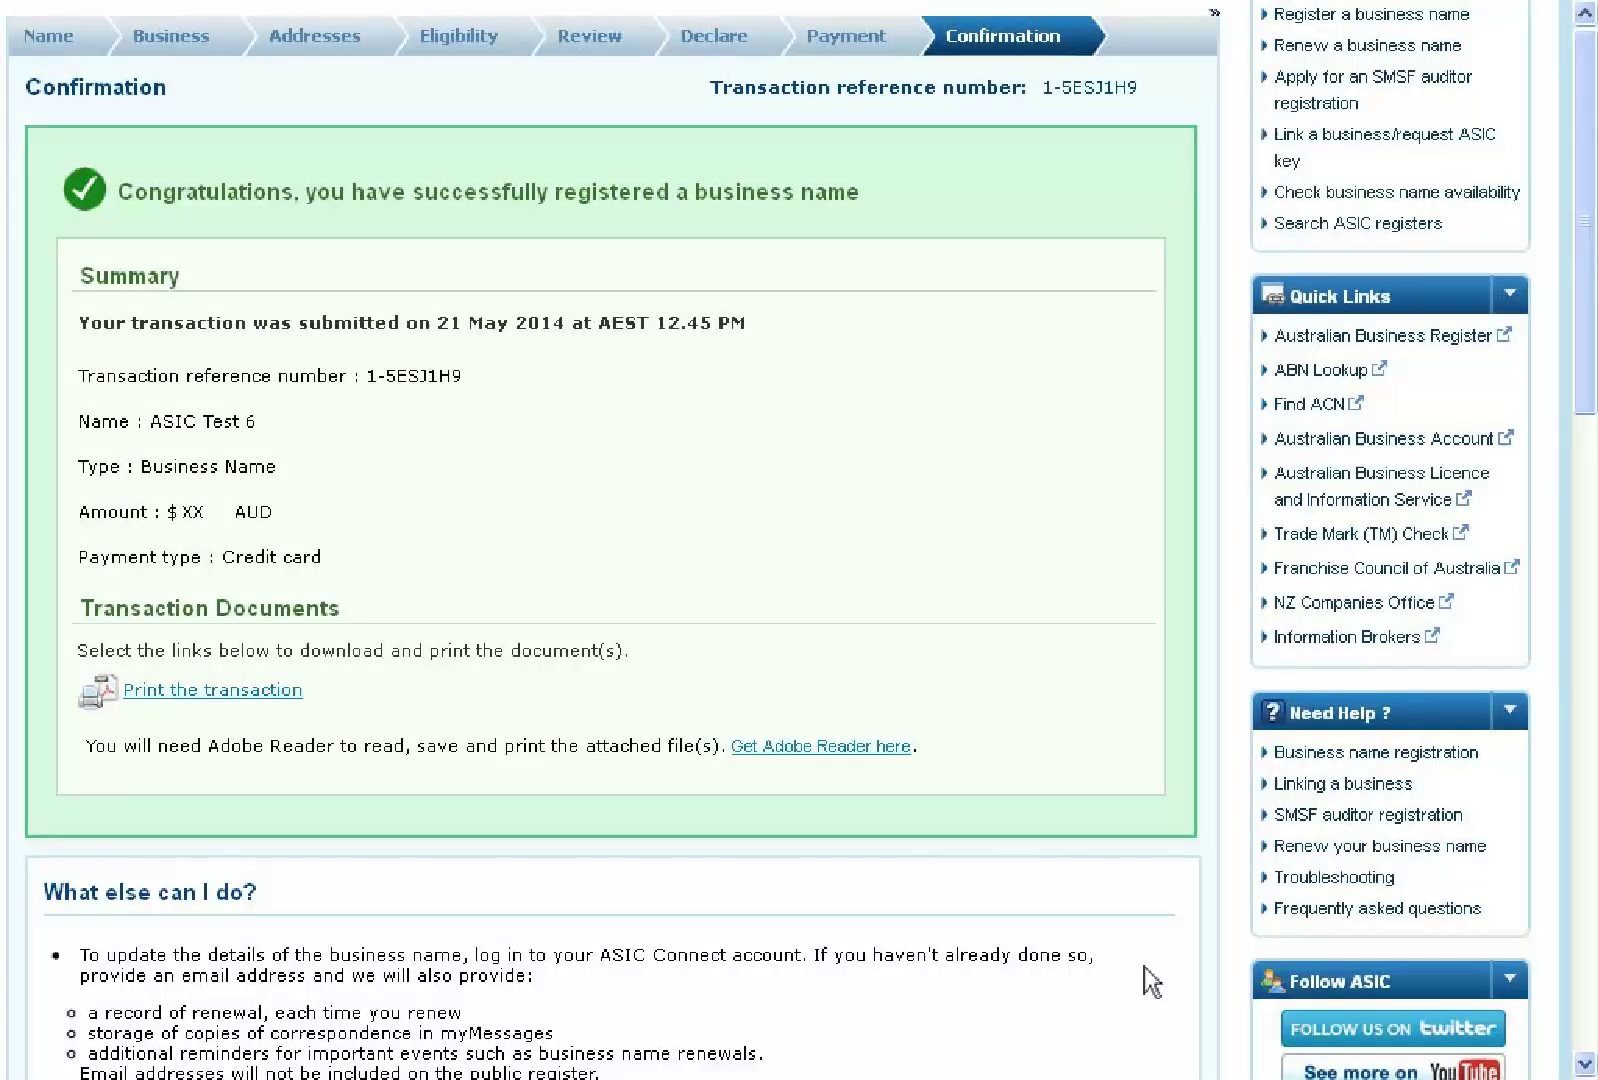
Go back to the ASIC Connect home page from the bottom of the Confirmation page
scroll(1144, 966, down, 4)
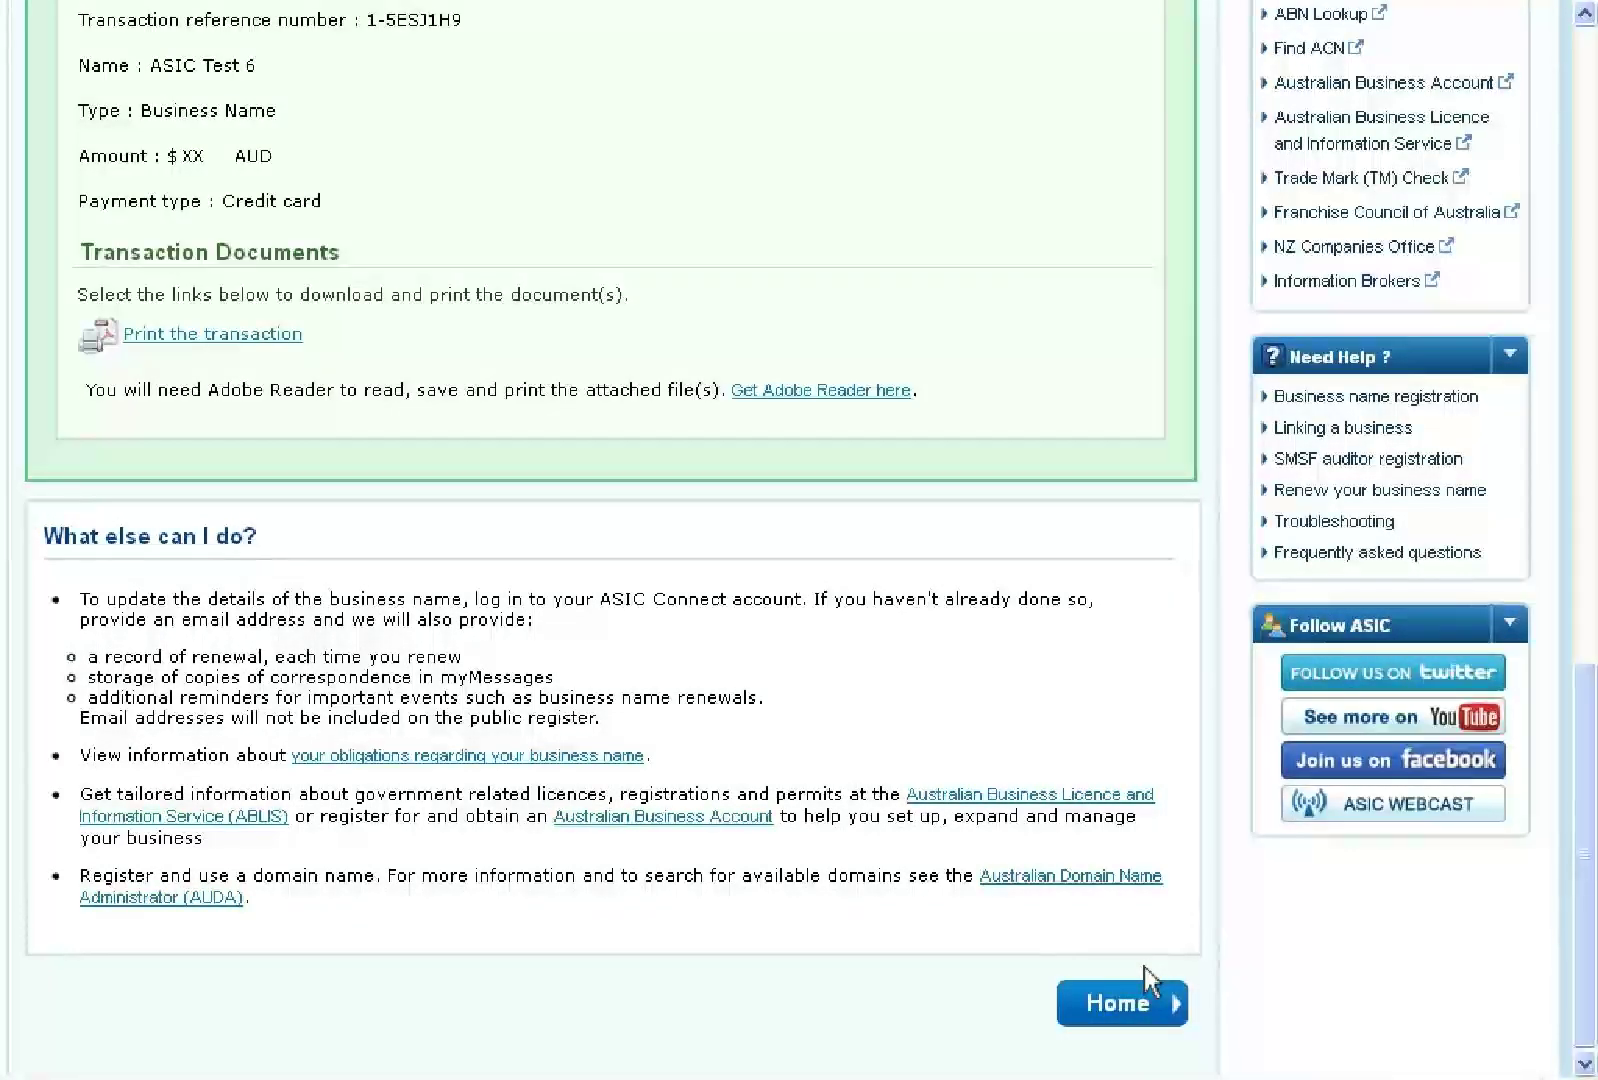
click(1120, 1005)
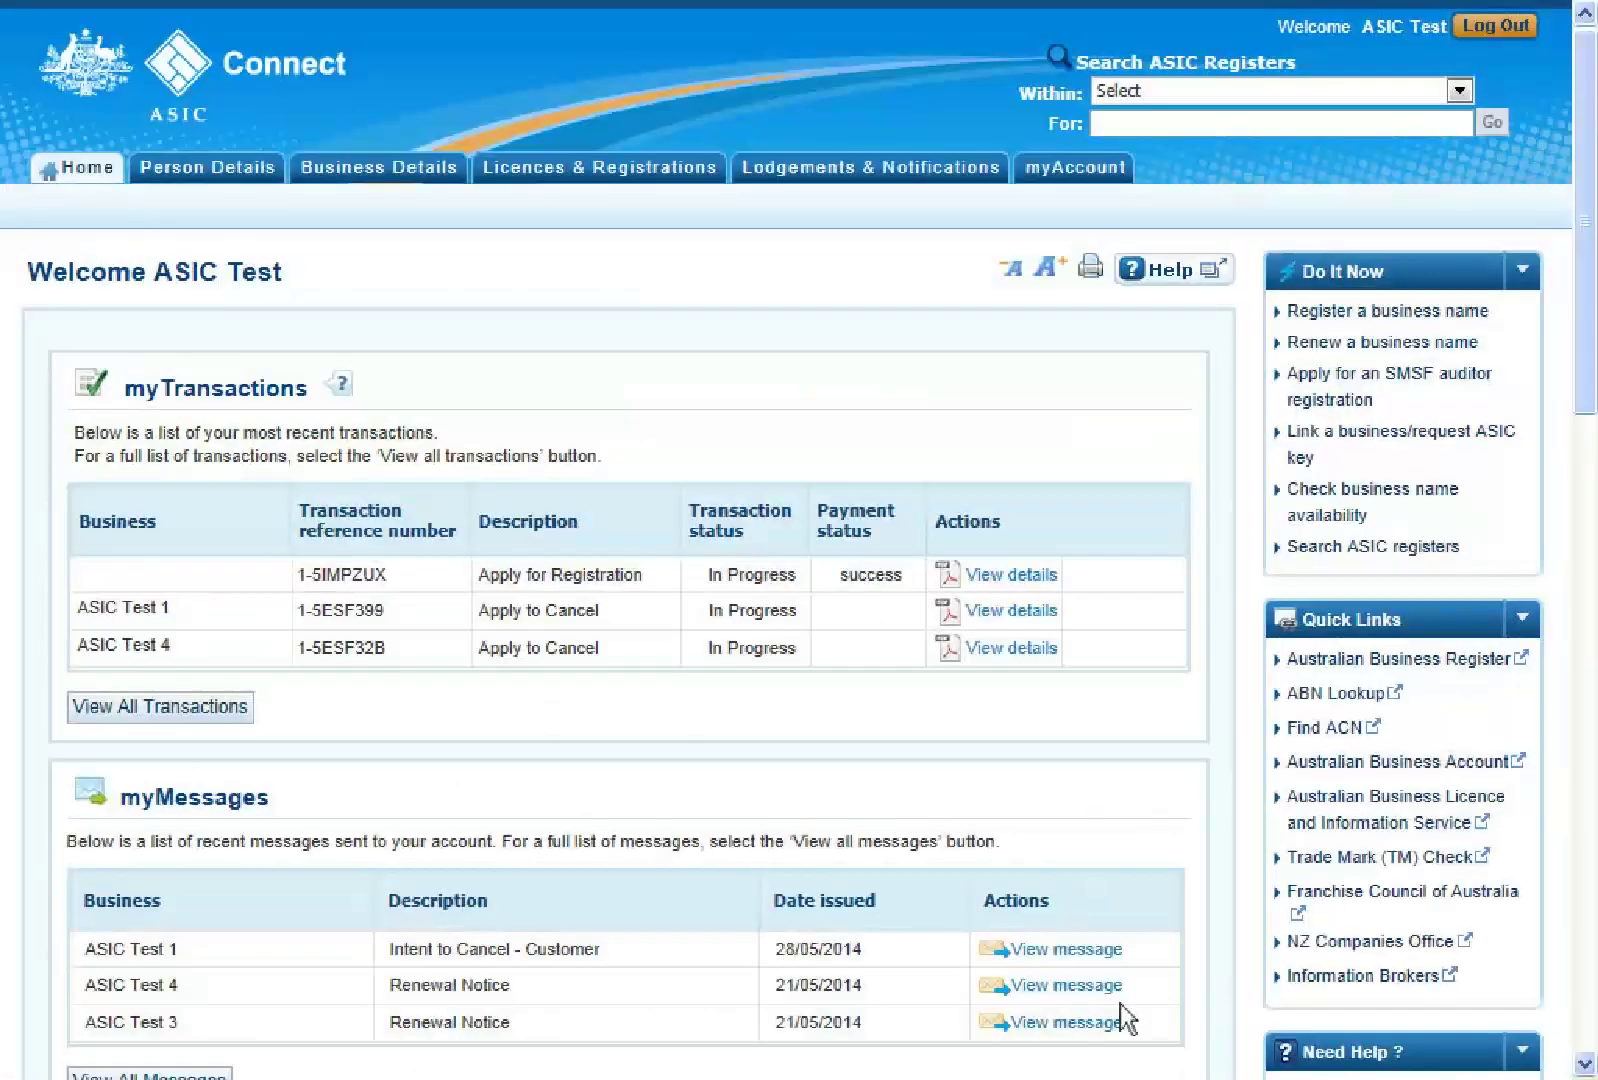